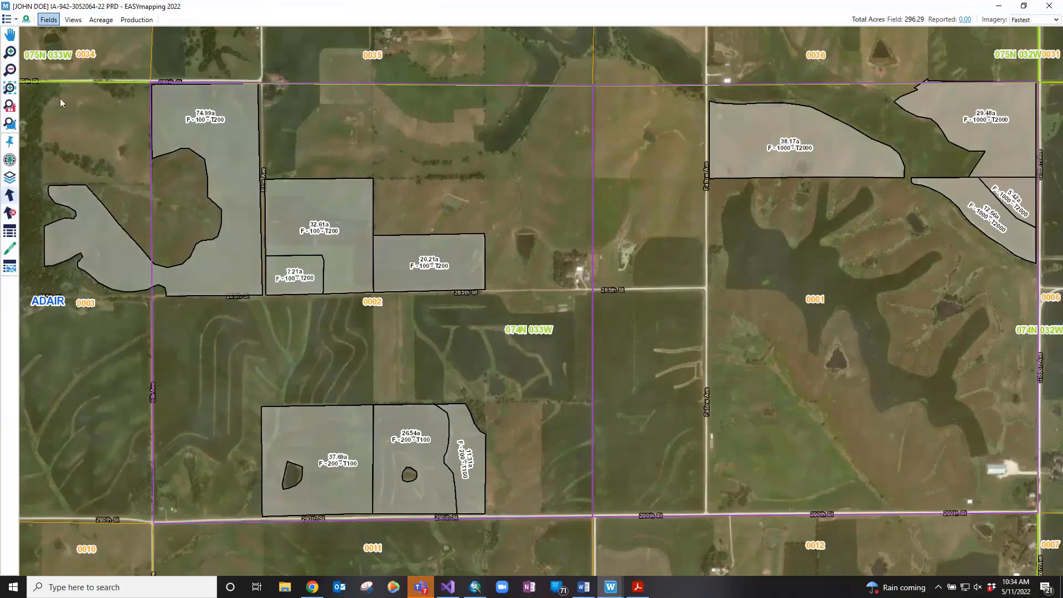
# Open EASYmapping Settings from the top-left main application menu
pyautogui.click(16, 21)
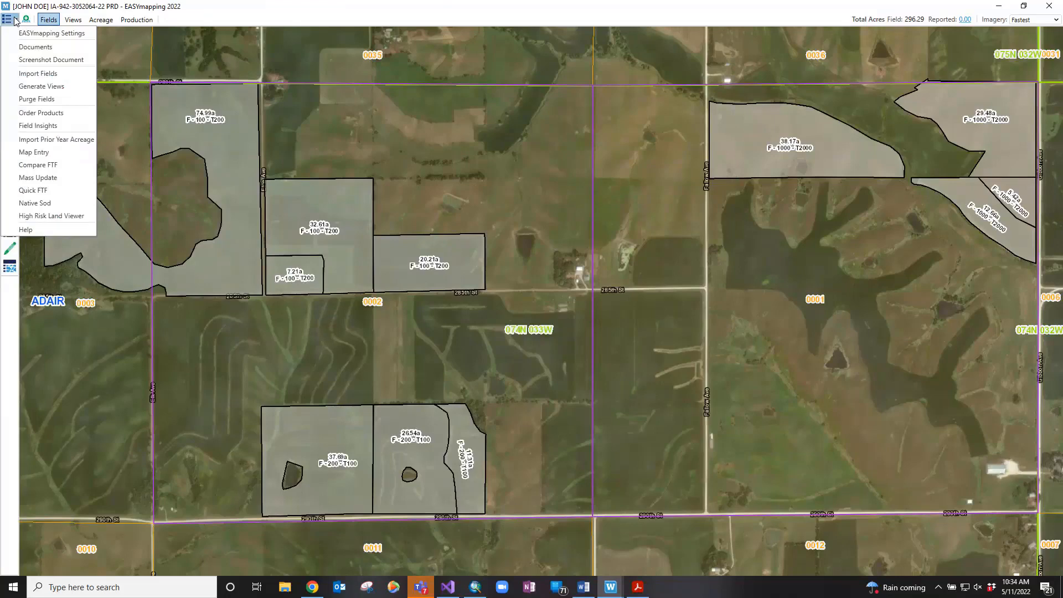
pyautogui.click(14, 19)
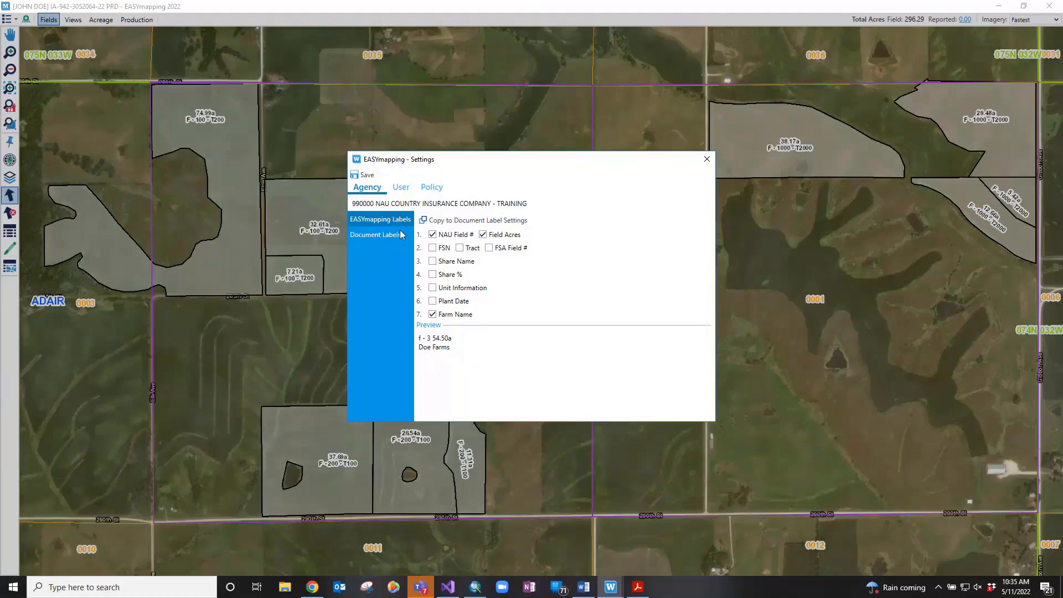
# Add Farm Name to the agency's Document Labels, then view the User label settings
pyautogui.click(386, 237)
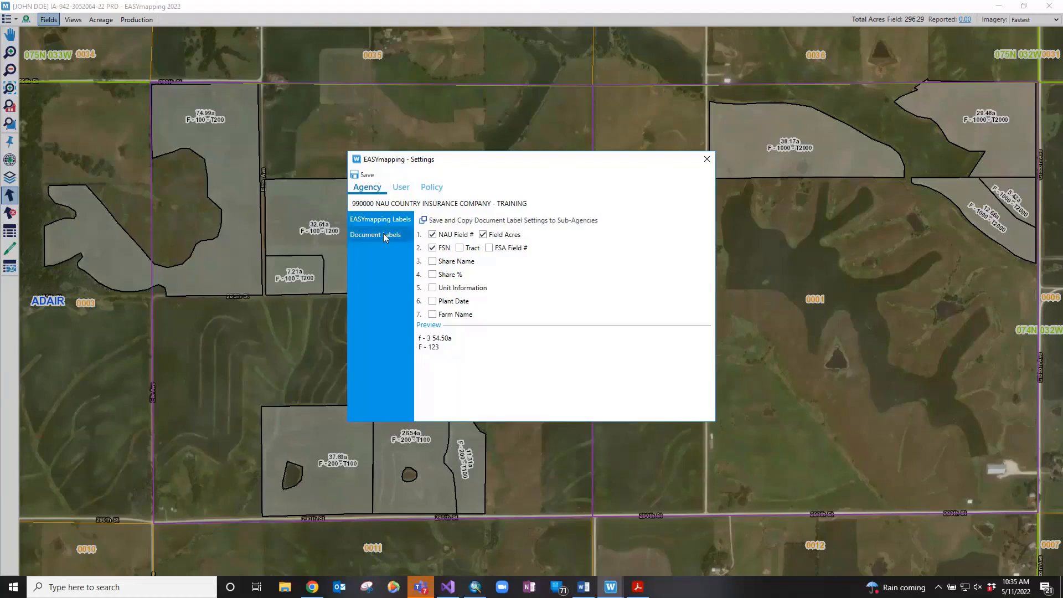
pyautogui.click(436, 320)
pyautogui.click(398, 188)
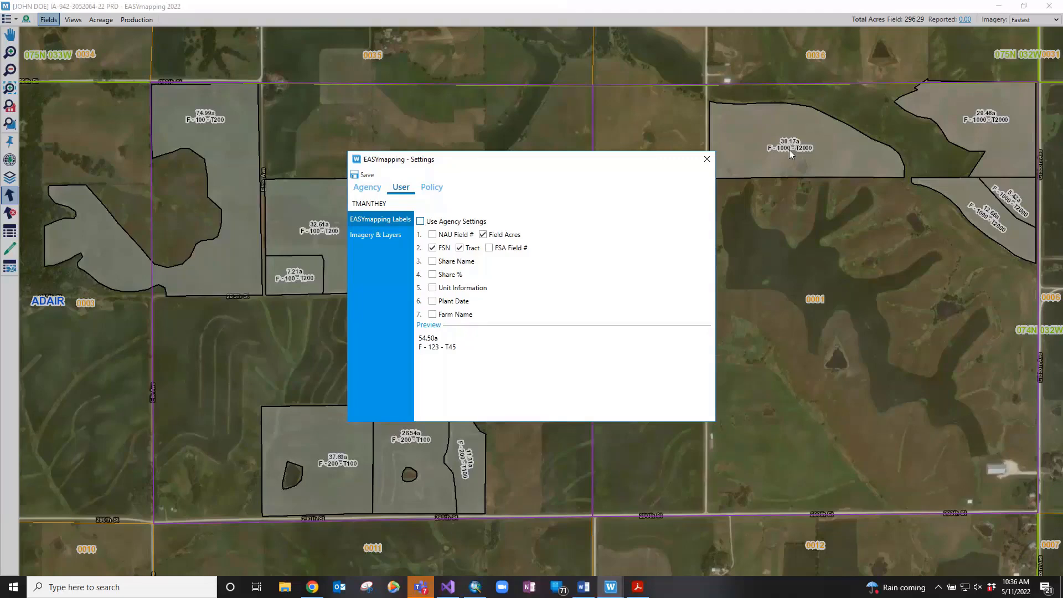
# Review the user's Imagery & Layers defaults, then view the Policy document label settings
pyautogui.click(403, 237)
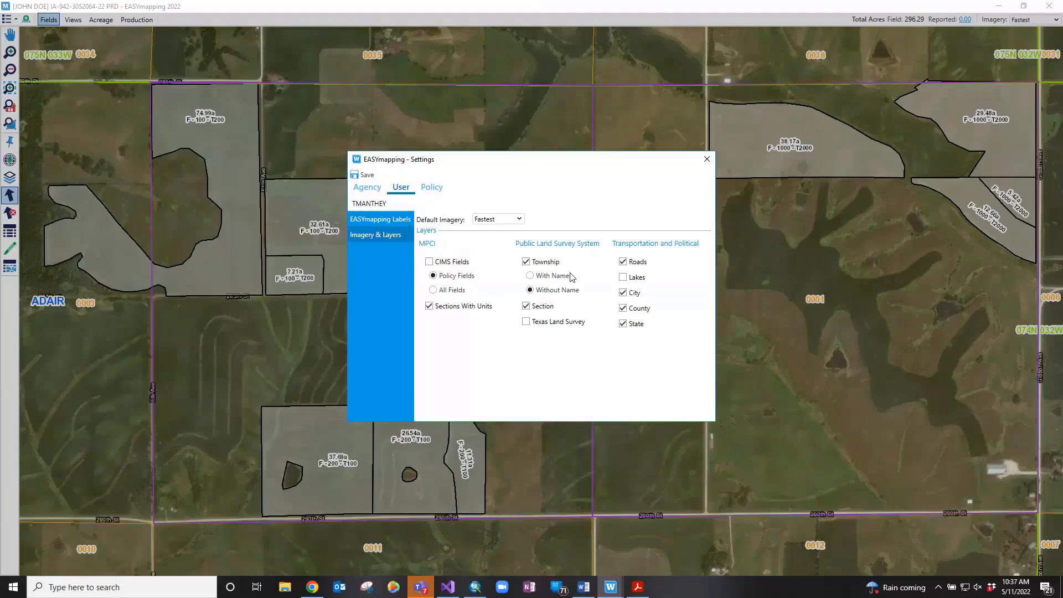
pyautogui.click(442, 191)
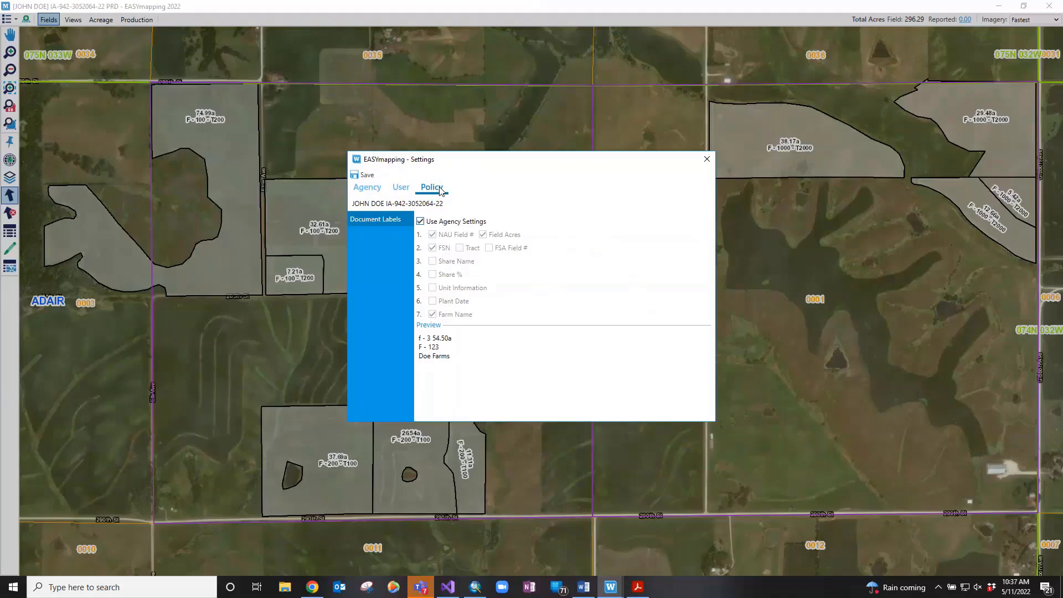
# Turn off agency settings and remove Unit Information, Plant Date, Share % and NAU Field #, keeping Share Name
pyautogui.click(428, 222)
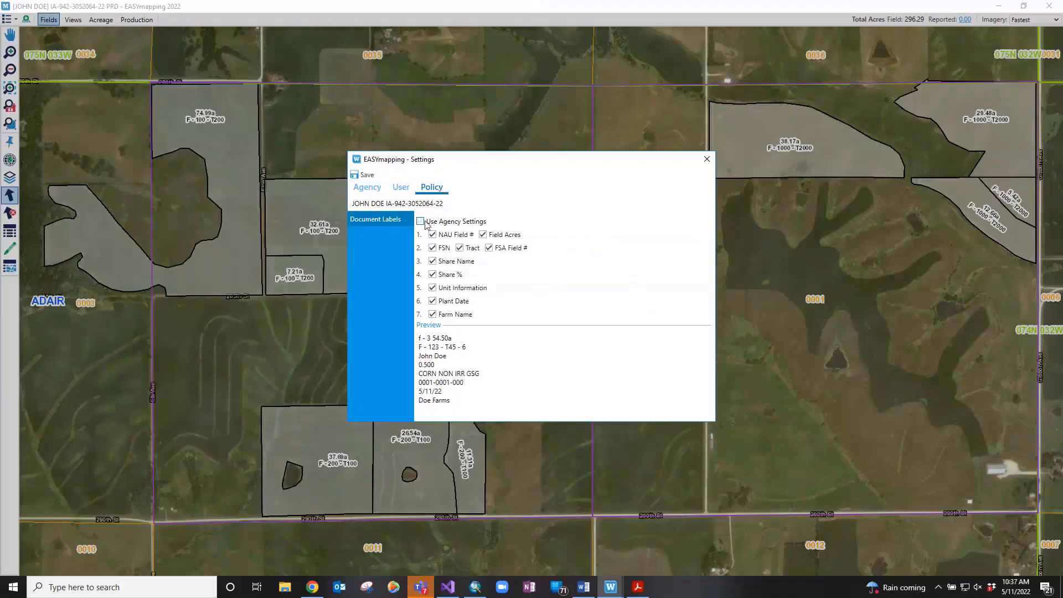
pyautogui.click(433, 287)
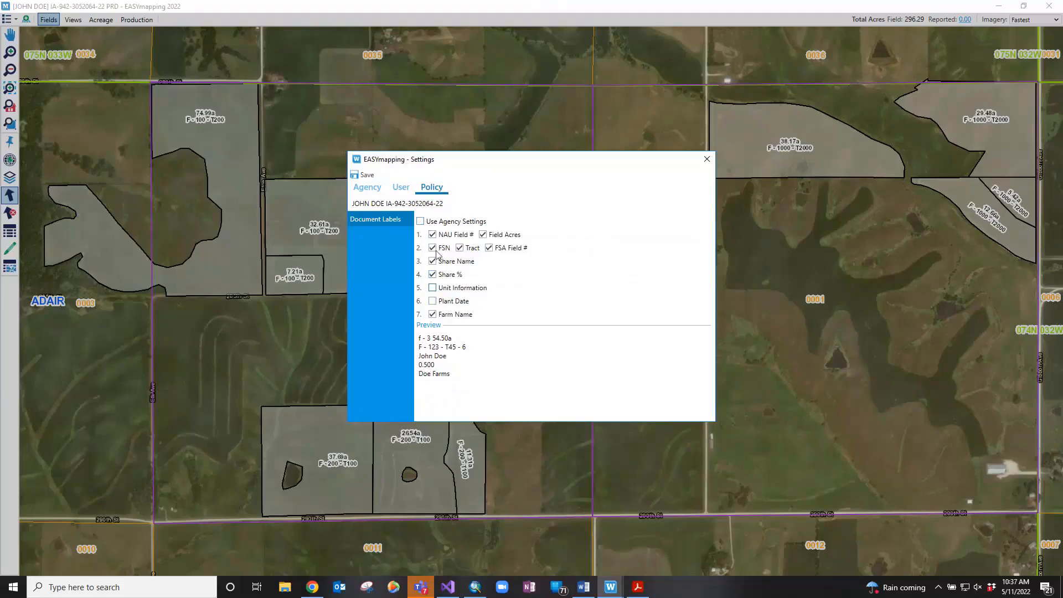
pyautogui.click(433, 274)
pyautogui.click(433, 260)
pyautogui.click(433, 236)
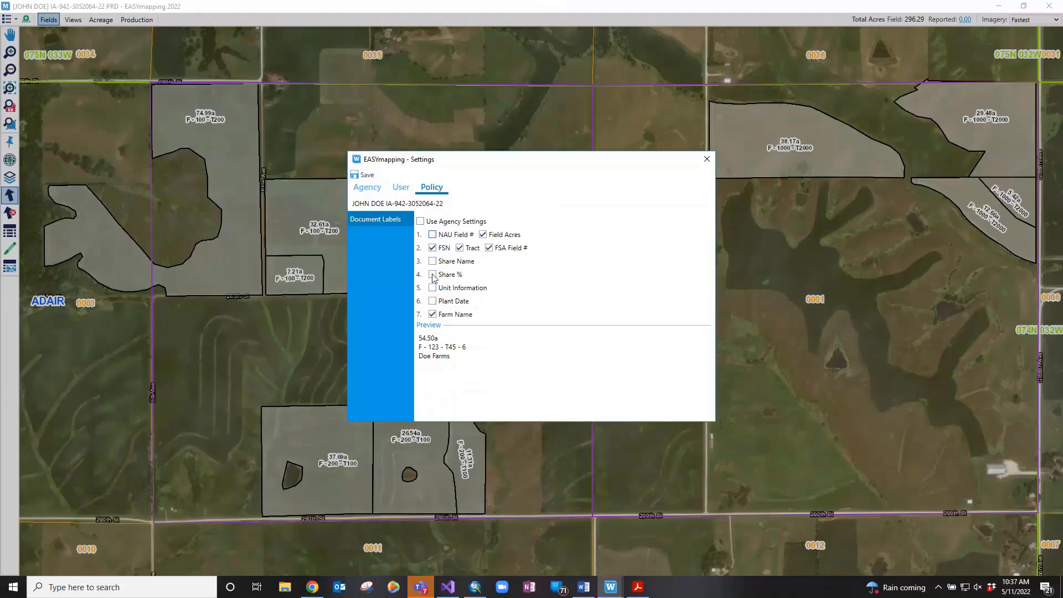
pyautogui.click(433, 261)
# Save the policy's label settings and close the Settings window
pyautogui.click(355, 178)
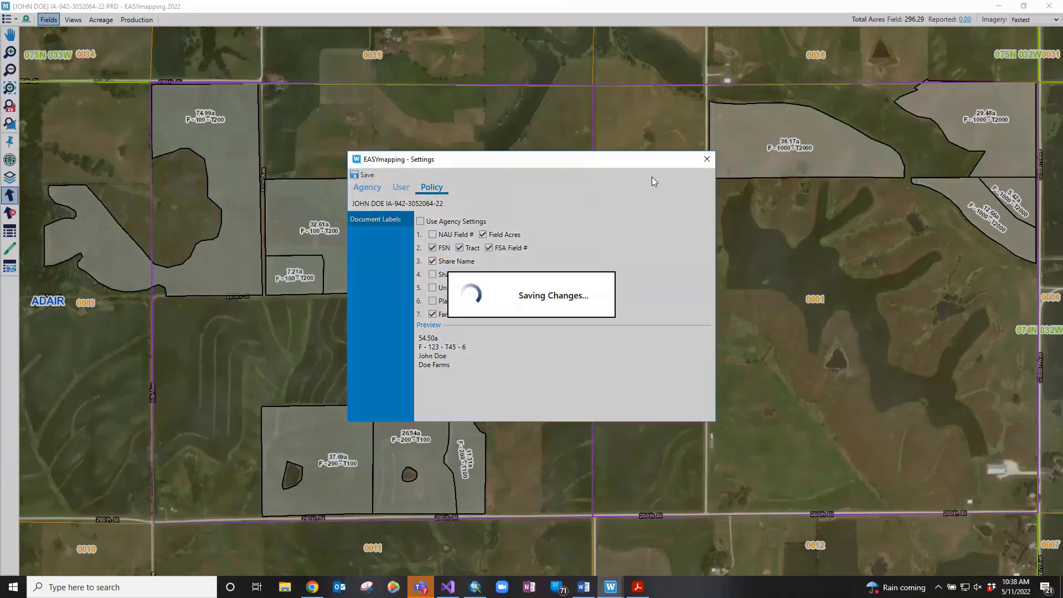
pyautogui.click(707, 161)
pyautogui.click(8, 19)
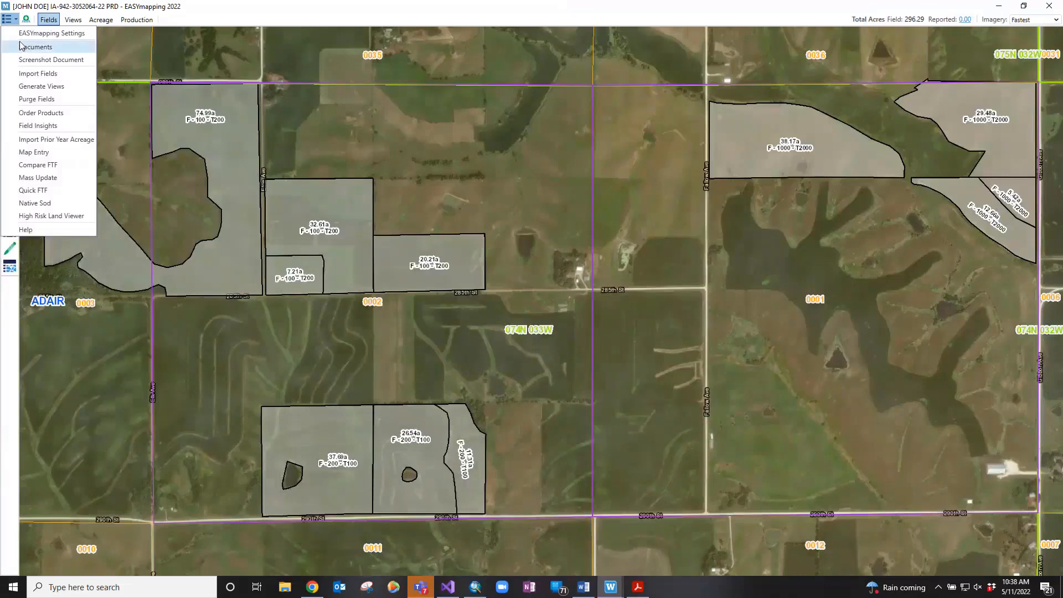
pyautogui.click(34, 73)
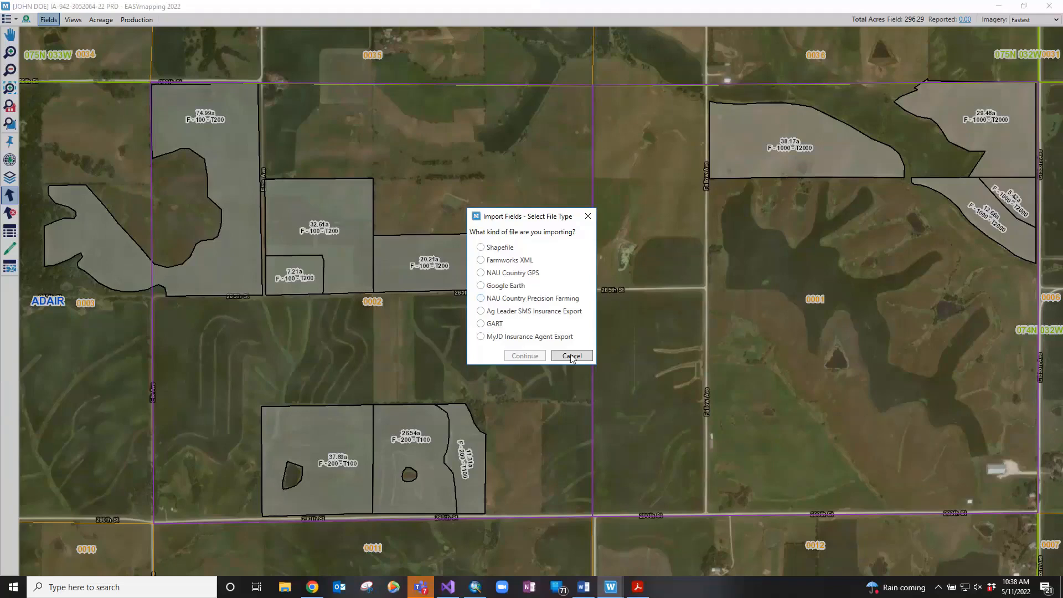
pyautogui.press('Escape')
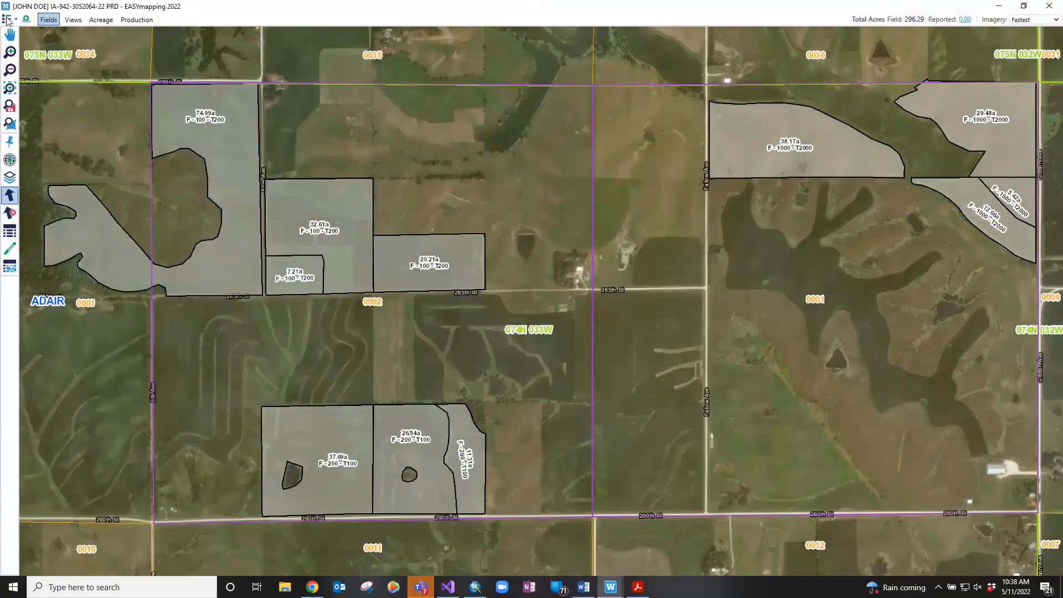
# Open the top-left main application menu showing the field tools
pyautogui.click(7, 19)
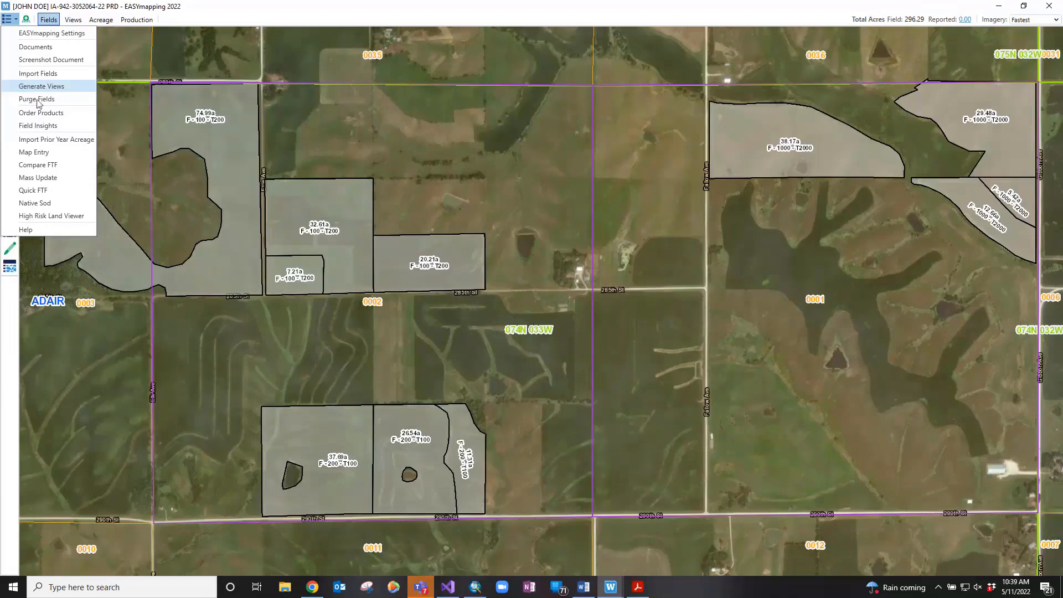
# Choose Purge Fields and acknowledge the Purge Unavailable notice about missing CIMS data
pyautogui.click(37, 99)
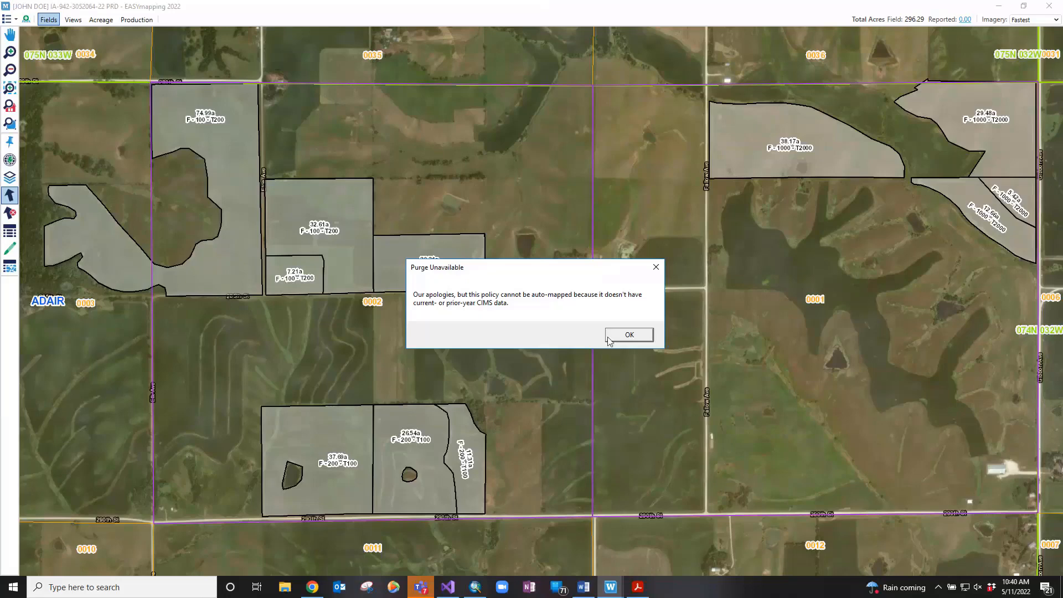
pyautogui.click(630, 336)
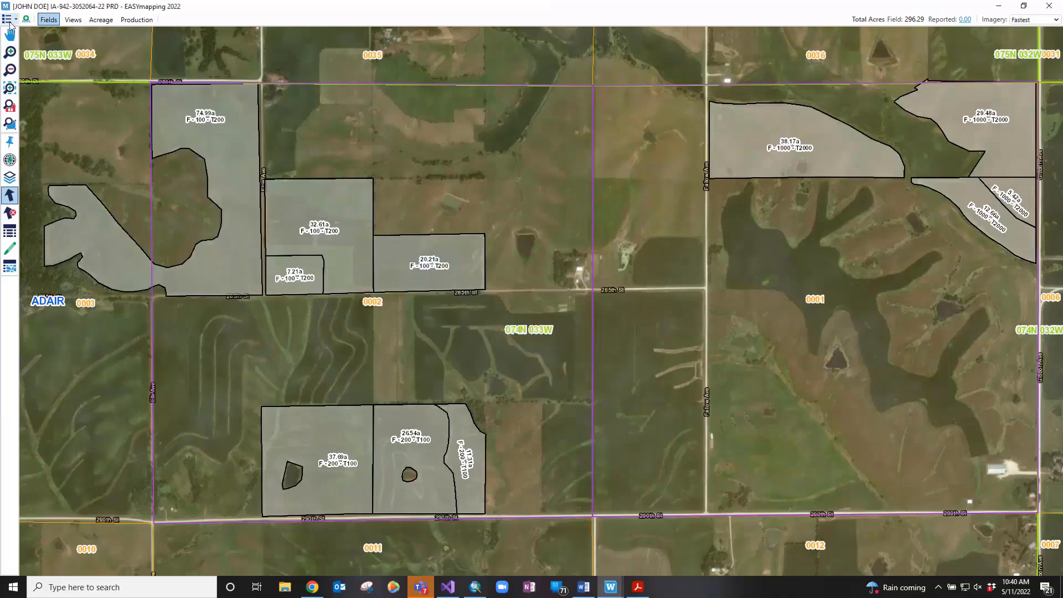
# Start Prior Year Acreage Import from the main menu and close the empty import window
pyautogui.click(8, 20)
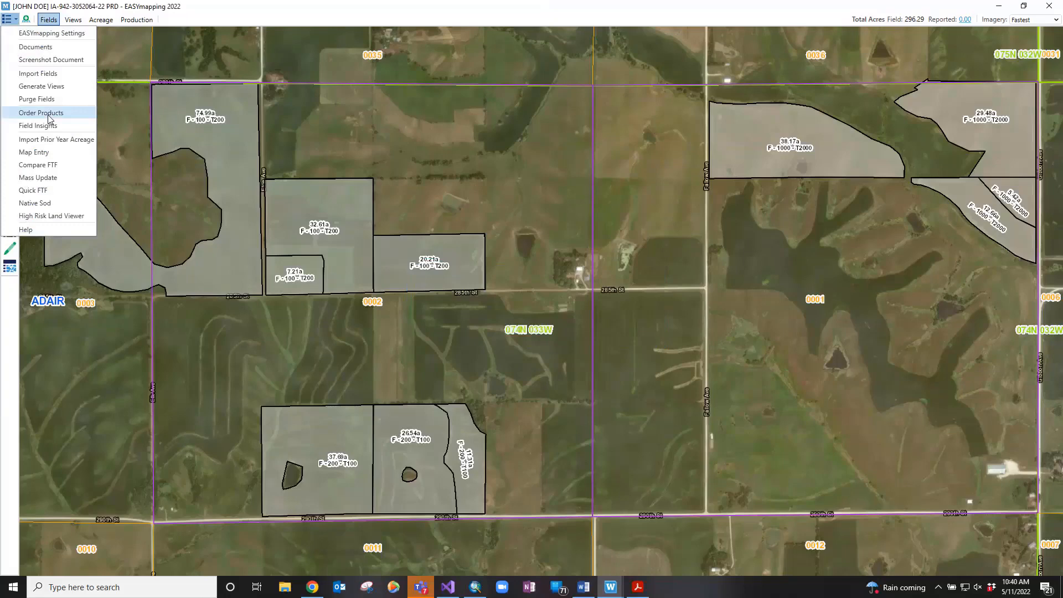
pyautogui.click(58, 141)
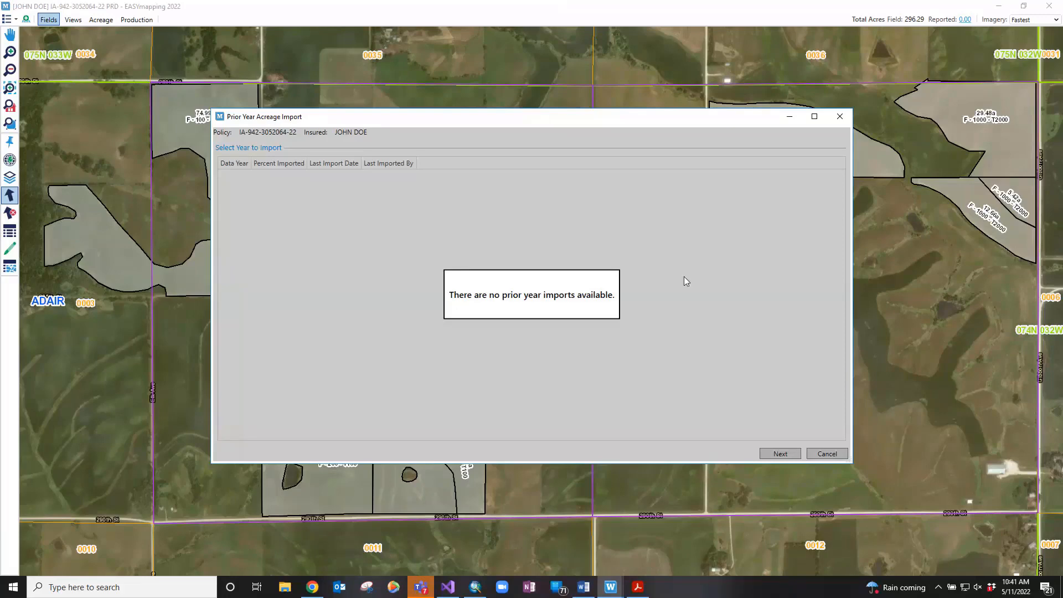
pyautogui.click(839, 117)
pyautogui.click(10, 20)
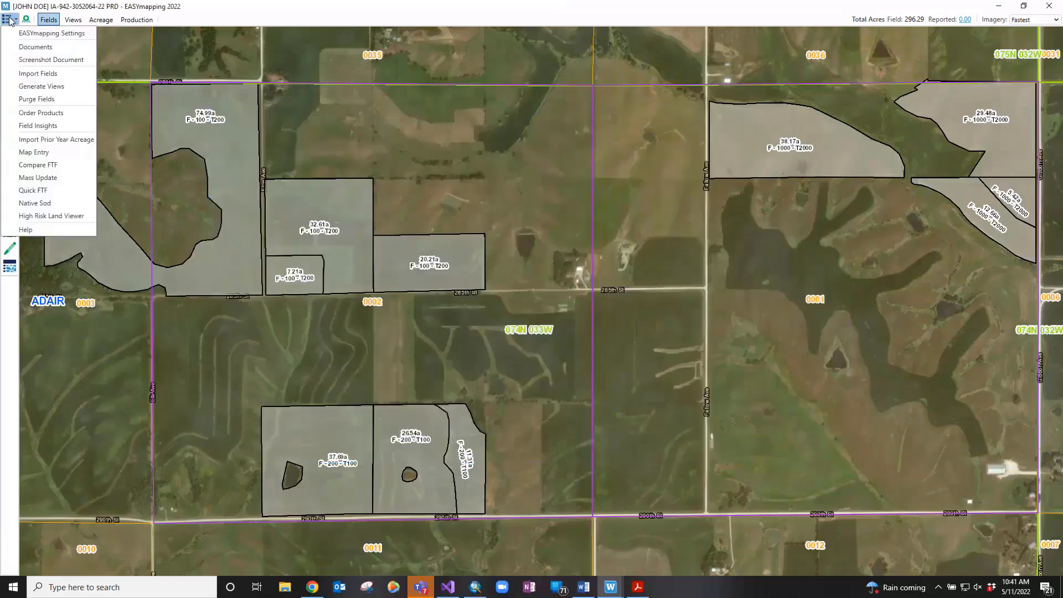
# Open Compare FTF from the main menu and move the Compare And Update FTF window up slightly
pyautogui.click(25, 165)
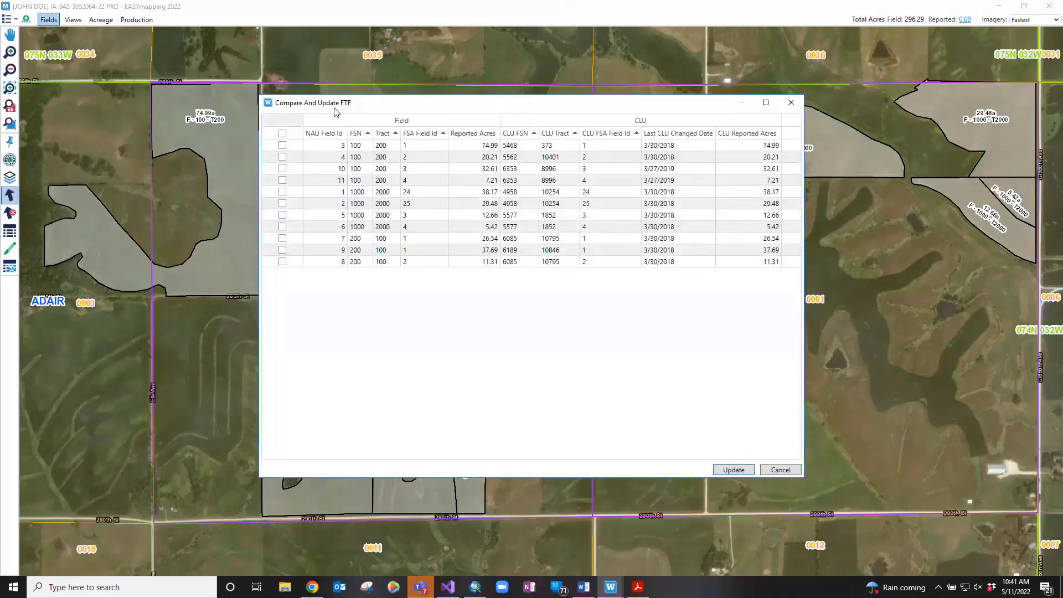
pyautogui.moveTo(339, 101); pyautogui.dragTo(345, 90)
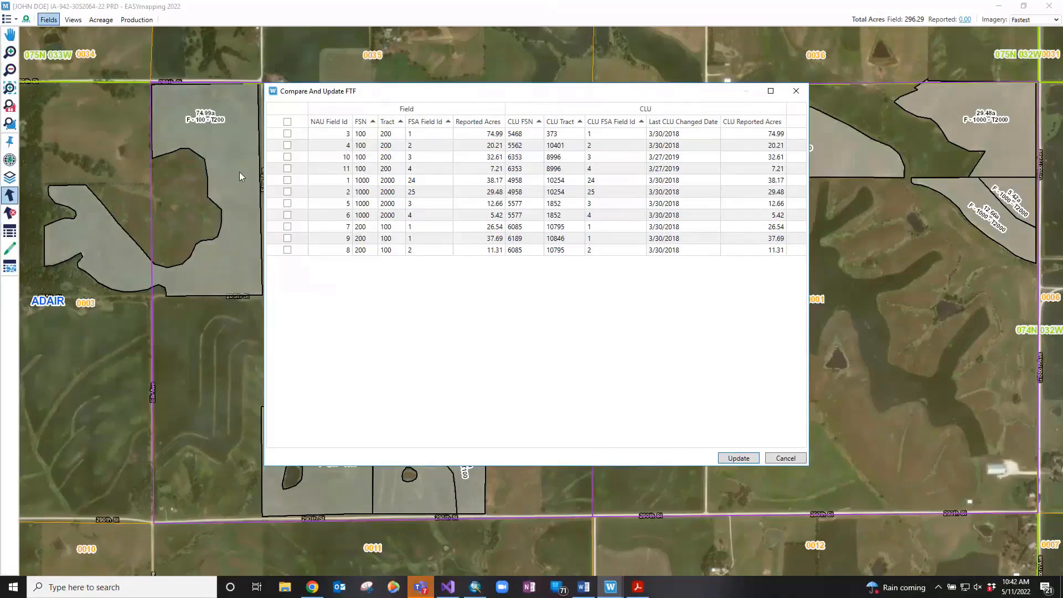
# Mark NAU field 7 for update, then cancel the Compare And Update FTF dialog without applying
pyautogui.click(289, 228)
pyautogui.click(289, 227)
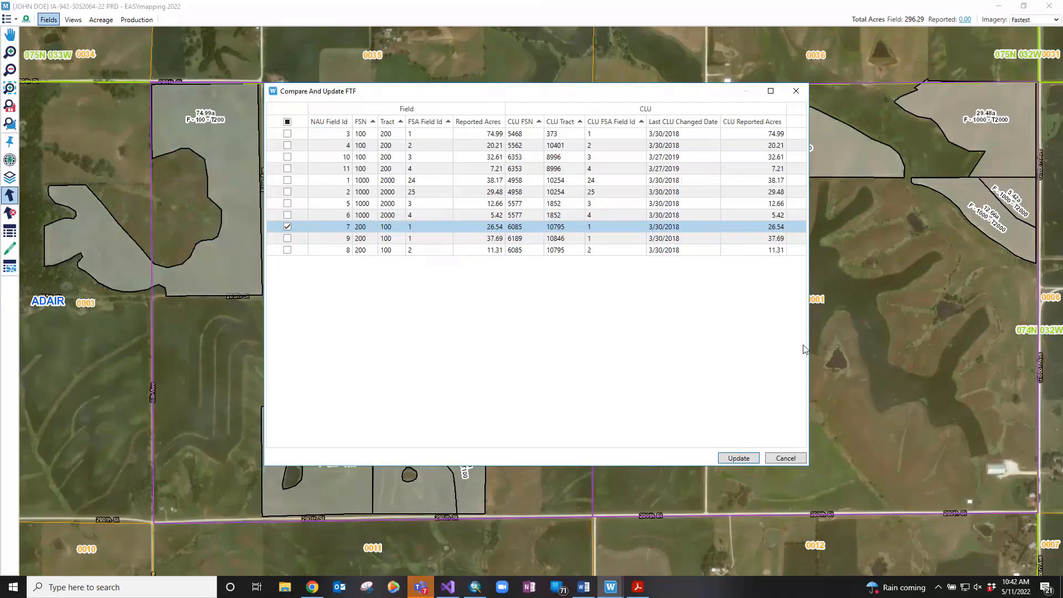
pyautogui.click(785, 458)
pyautogui.click(12, 21)
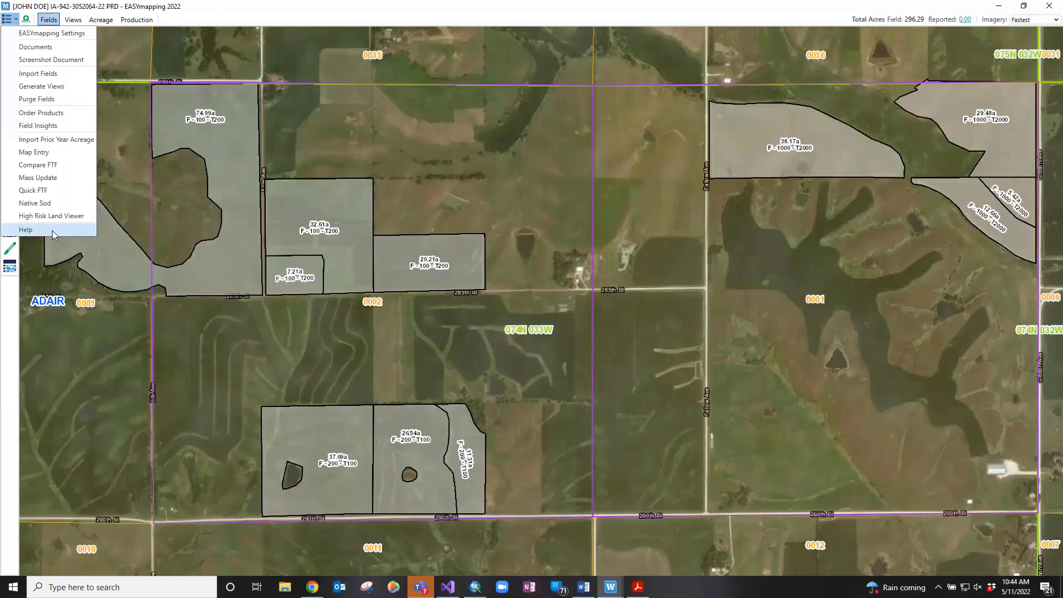
# Dismiss the main tool list to return to the farm's field map
pyautogui.click(144, 102)
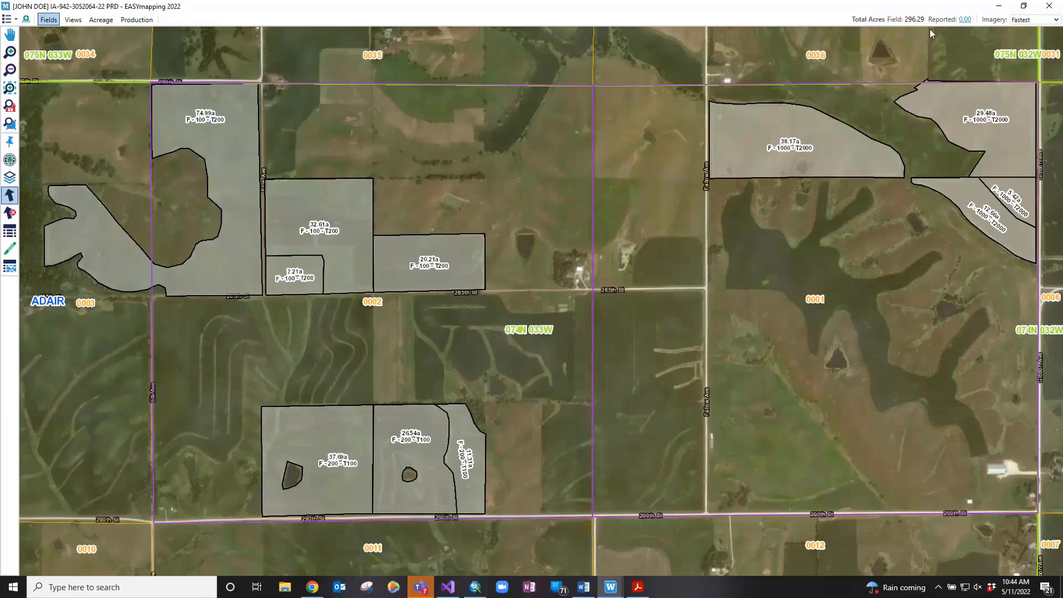
# View and dismiss the Reported: 0.00 breakdown, then open the Reported Acres panel showing no data
pyautogui.click(967, 20)
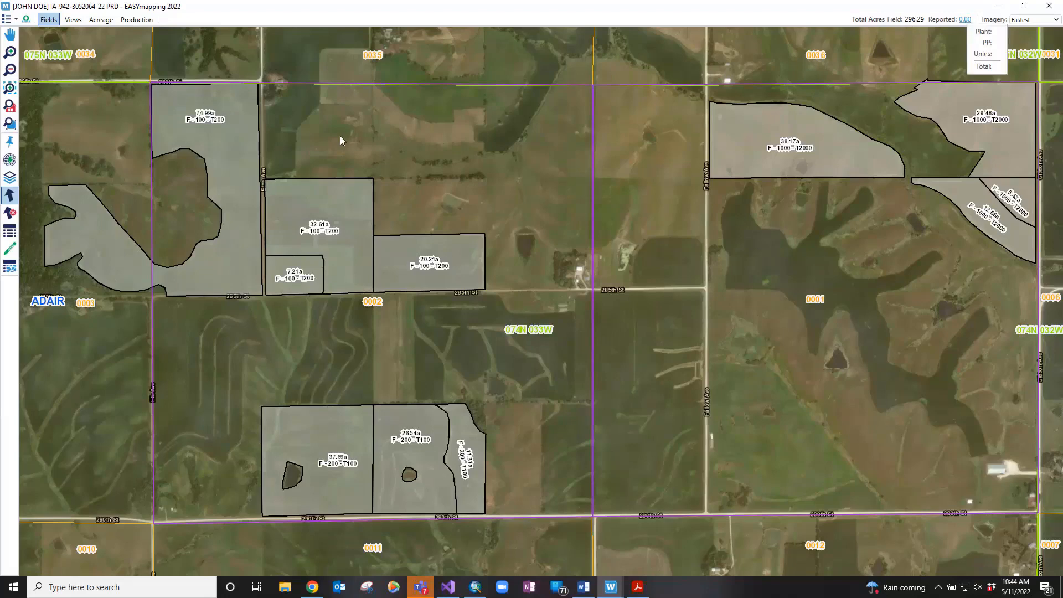
pyautogui.click(312, 124)
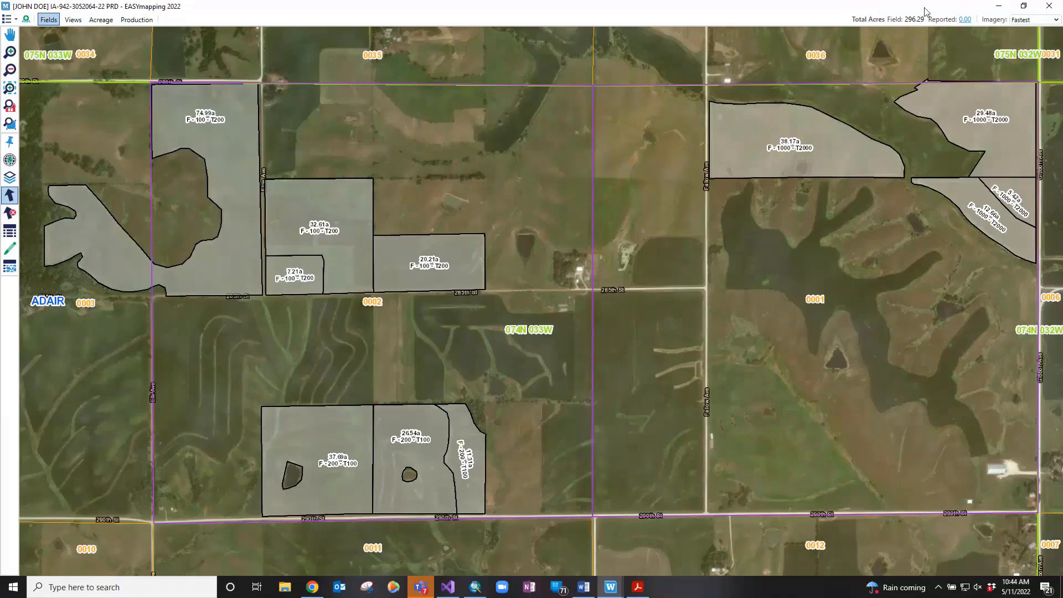
pyautogui.click(966, 20)
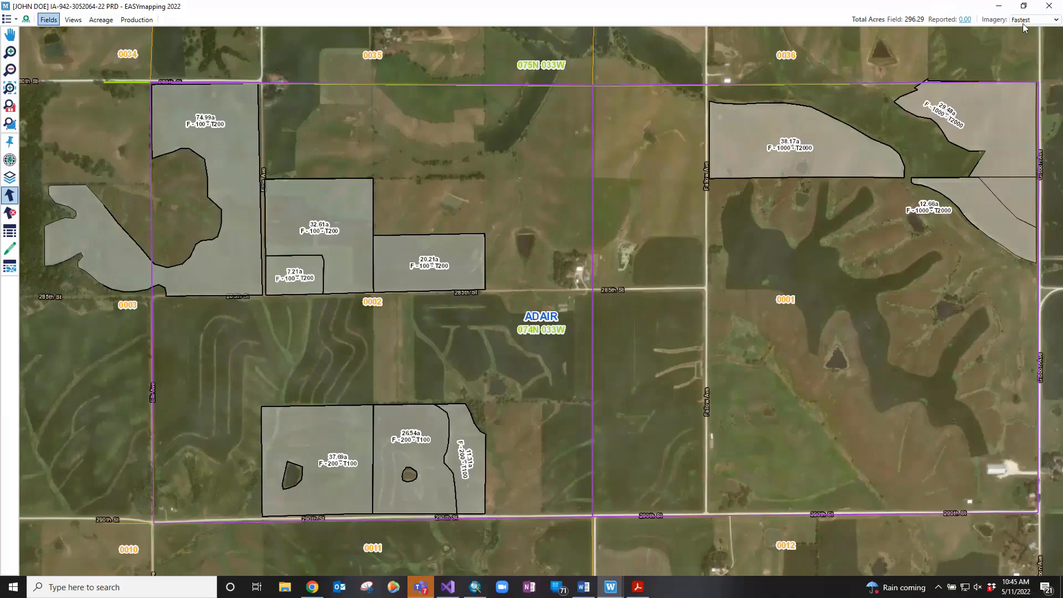
# Look over the Imagery options and close the list, keeping Fastest imagery
pyautogui.click(1024, 22)
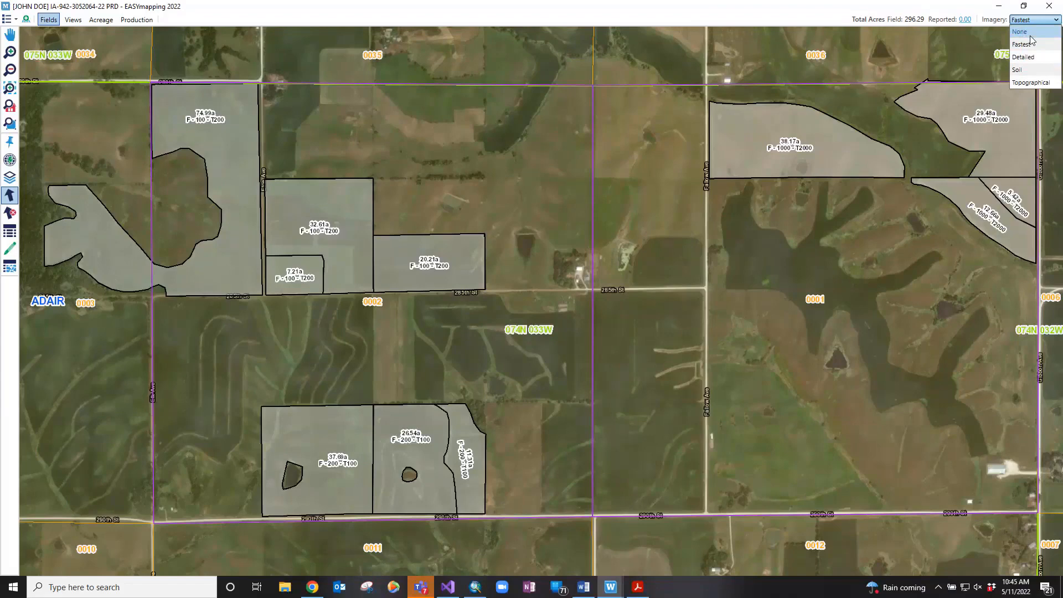
pyautogui.click(834, 14)
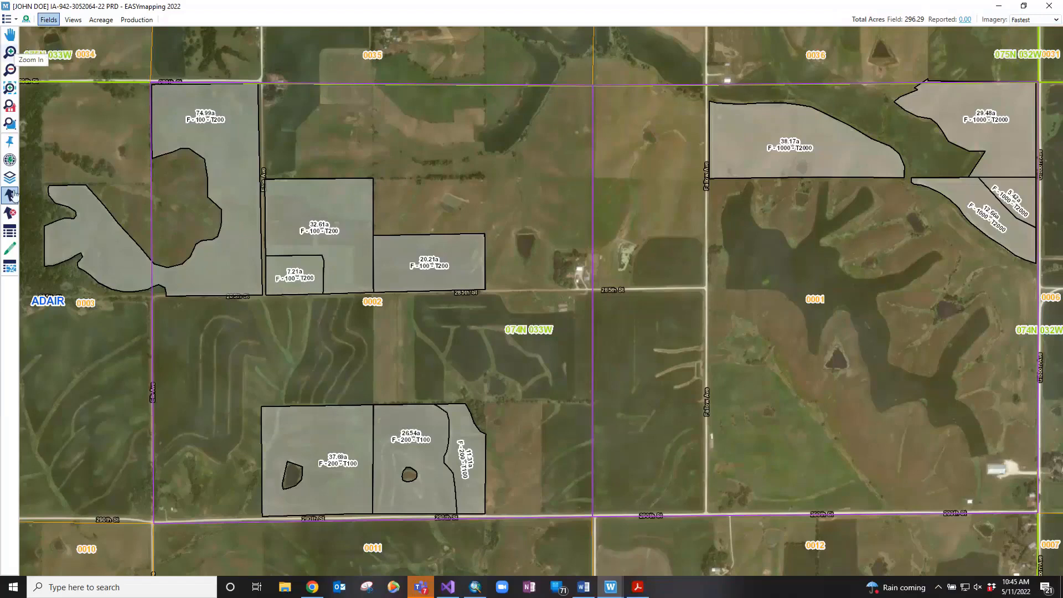
# Pan the map and try the Zoom In/Out buttons and mouse-wheel zoom
pyautogui.click(15, 38)
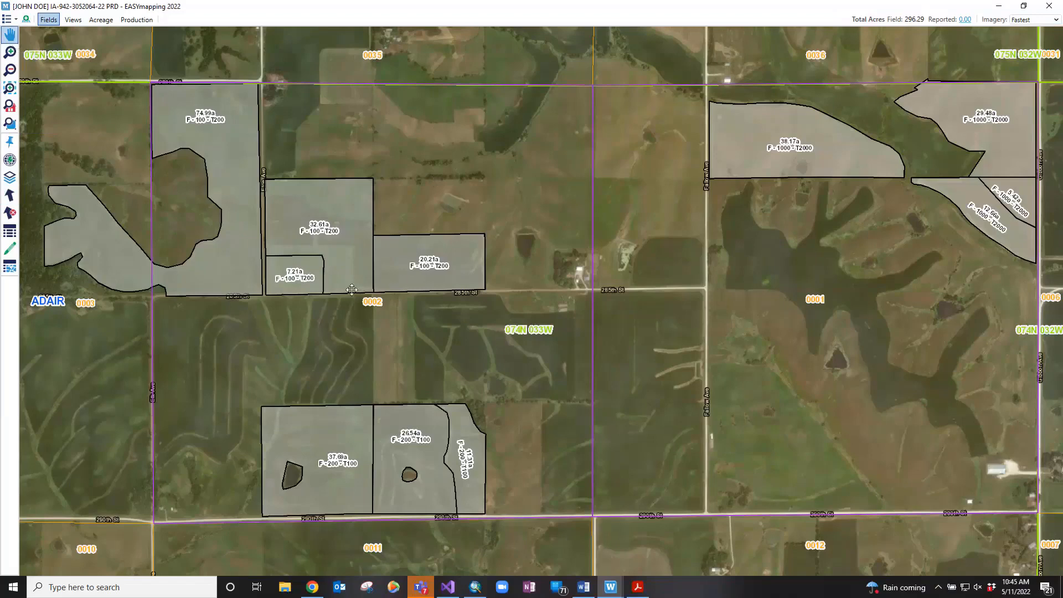
pyautogui.moveTo(352, 290); pyautogui.dragTo(249, 388)
pyautogui.moveTo(550, 209); pyautogui.dragTo(711, 316)
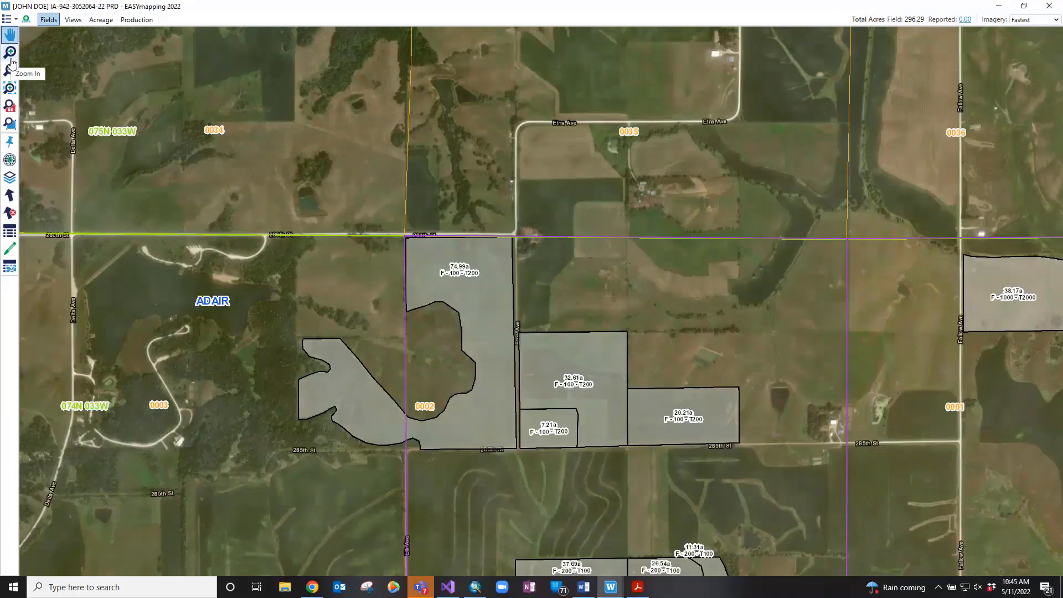
pyautogui.click(10, 53)
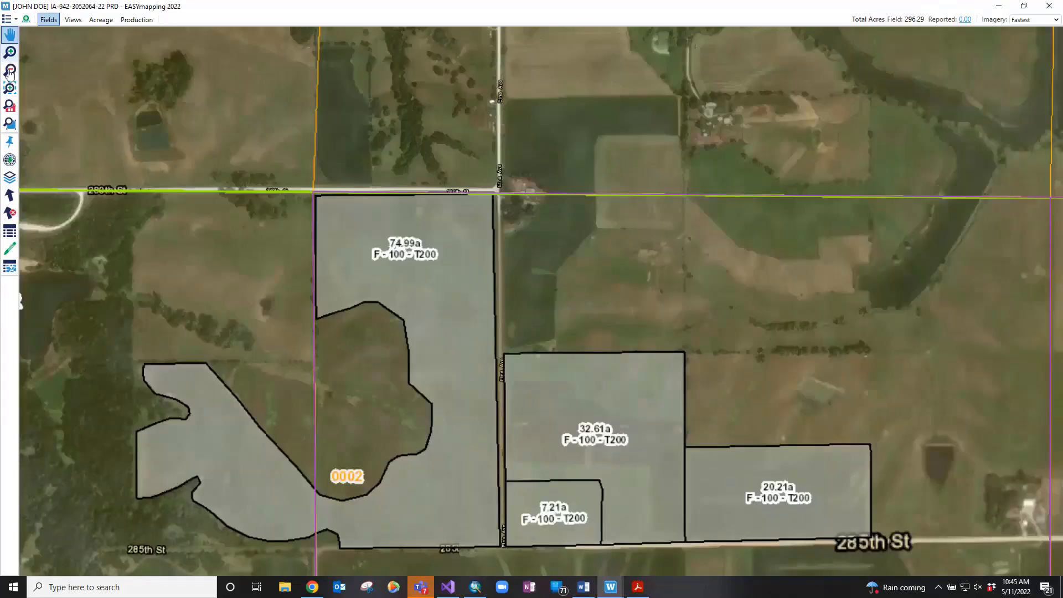
pyautogui.click(10, 71)
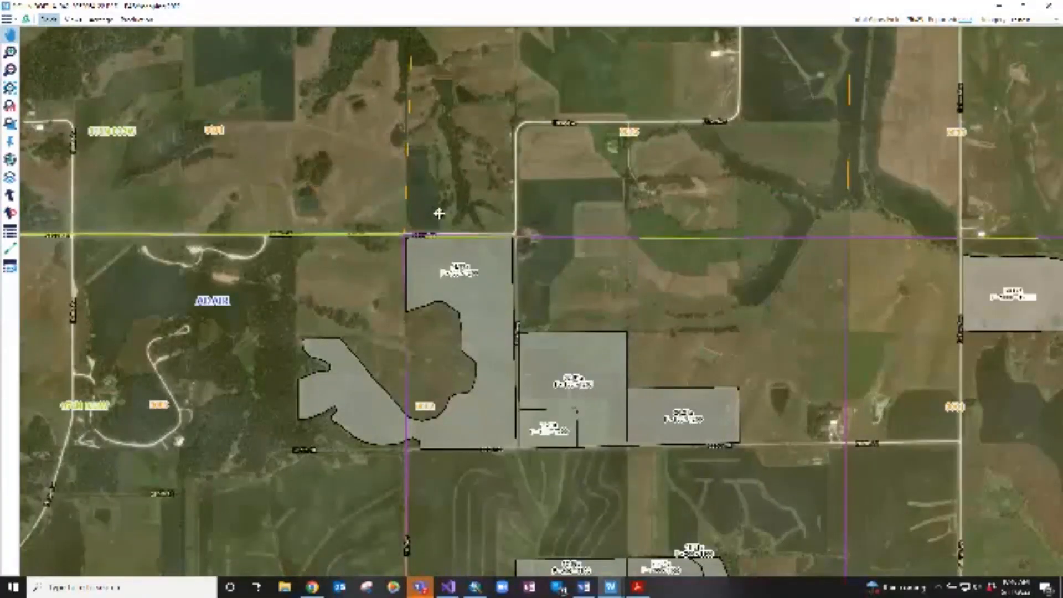
pyautogui.scroll(2, 439, 213)
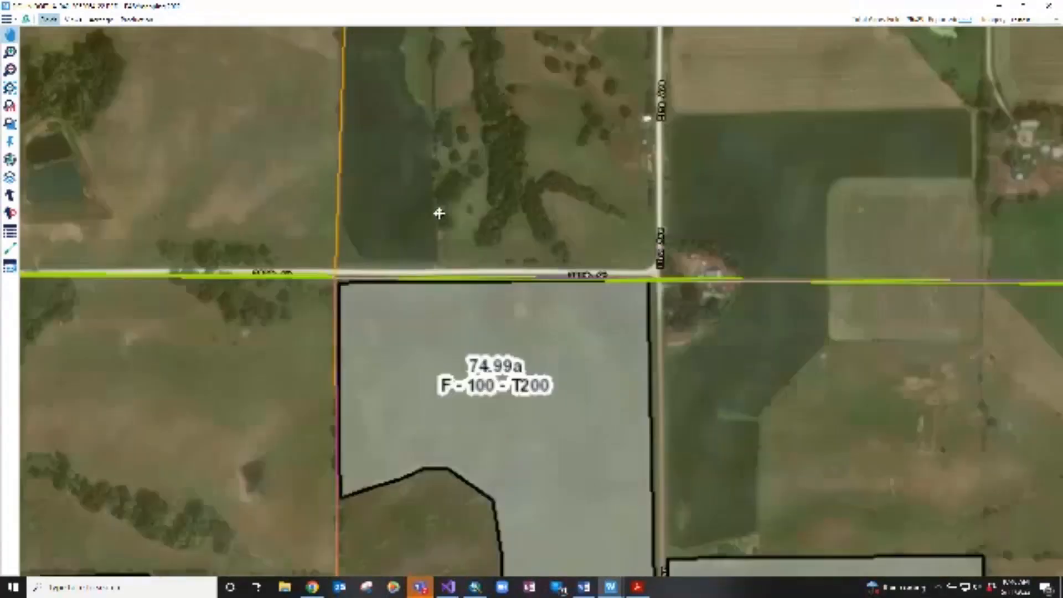
pyautogui.scroll(-2, 439, 213)
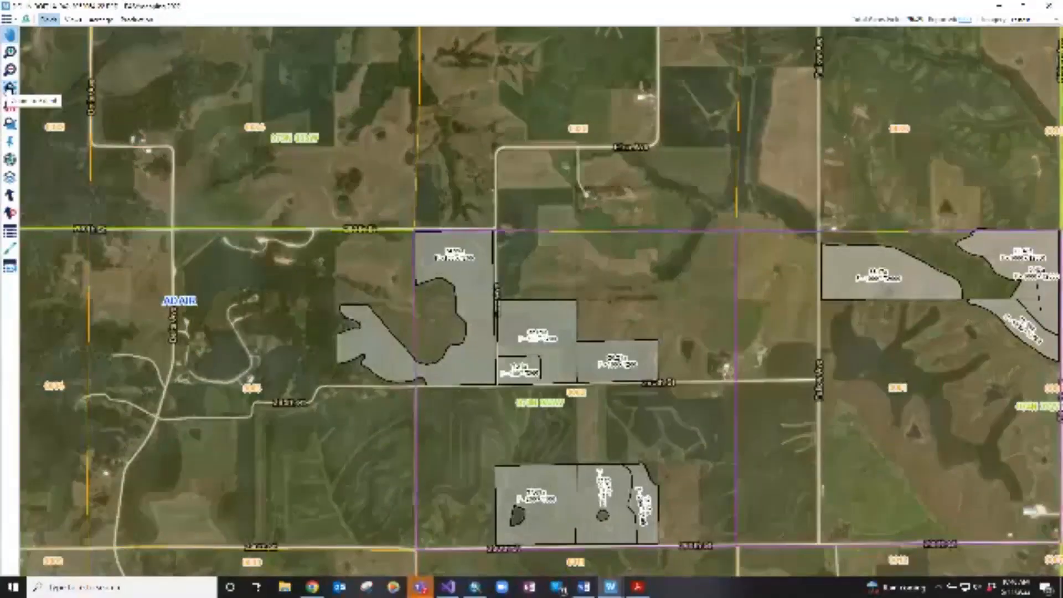
# Box-zoom onto the southern 37.69a and 26.54a fields
pyautogui.click(9, 88)
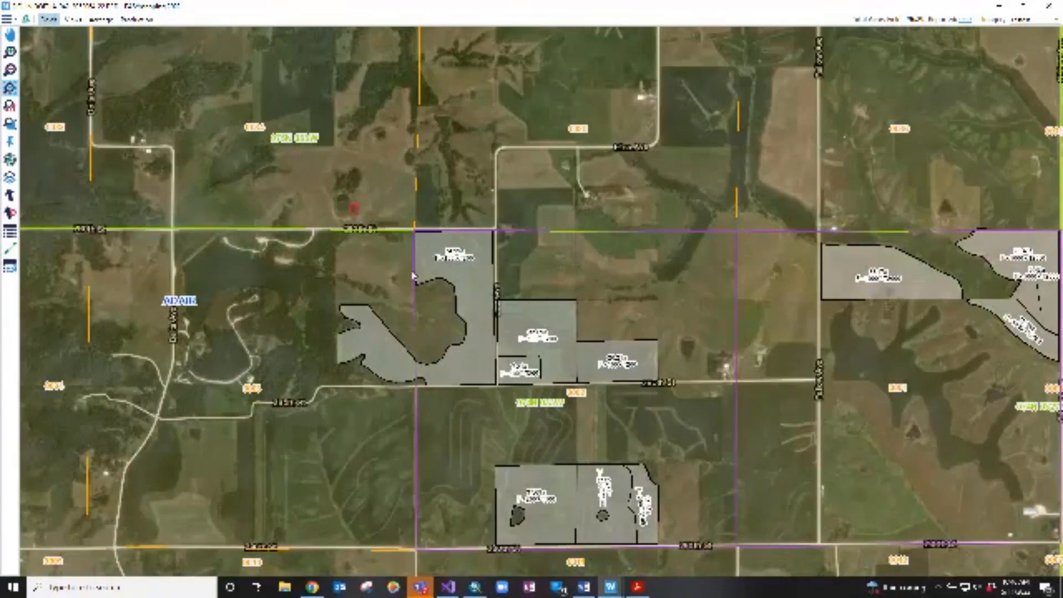
pyautogui.moveTo(351, 204); pyautogui.dragTo(381, 242)
pyautogui.moveTo(431, 292); pyautogui.dragTo(556, 405)
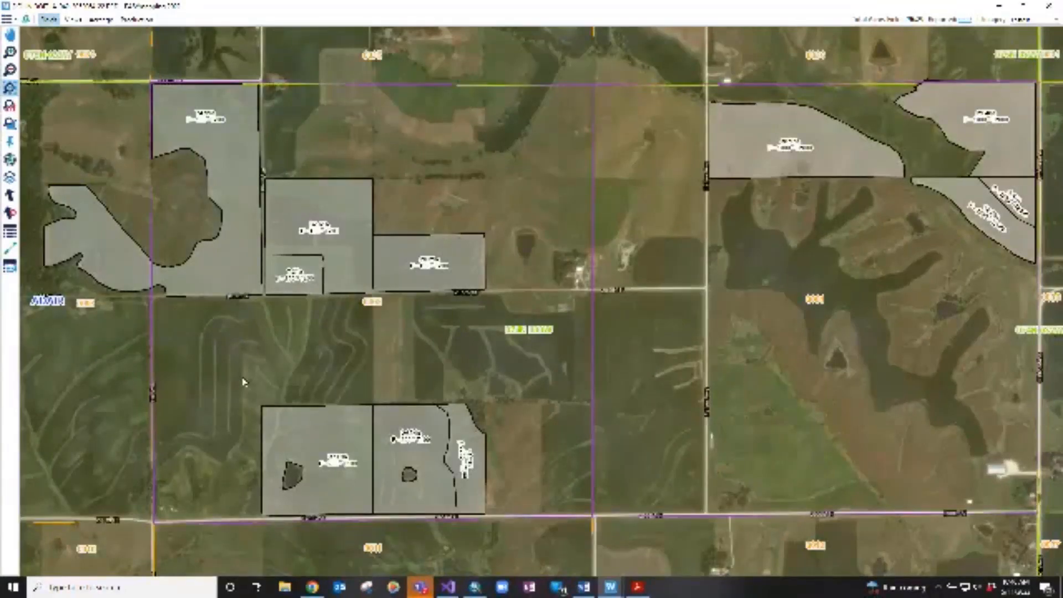
pyautogui.moveTo(246, 380); pyautogui.dragTo(397, 533)
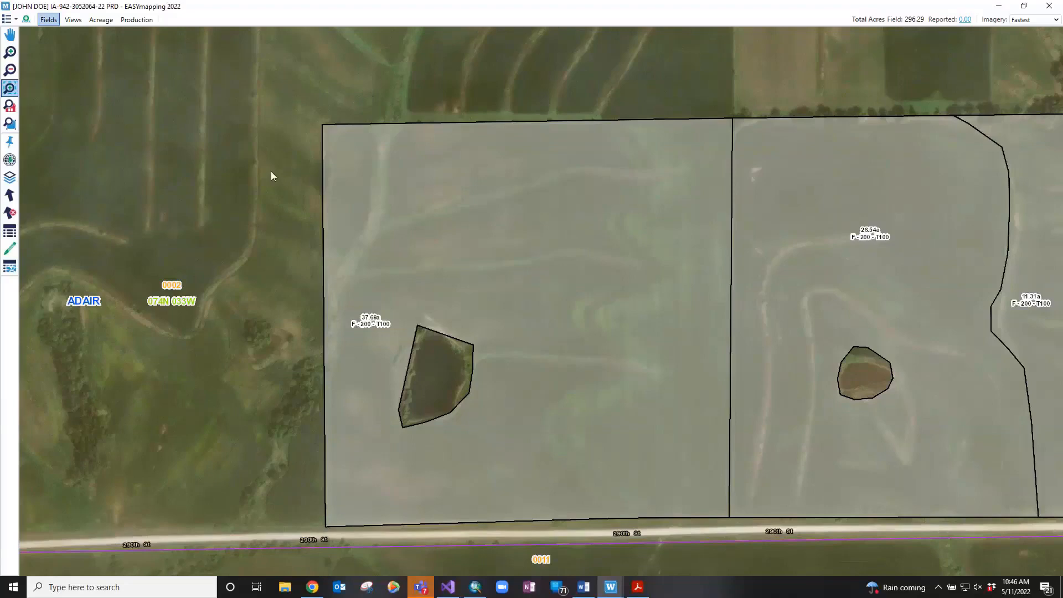
# From farm view, zoom to sections 0018 and 0017, then return to the fields with Identify open
pyautogui.click(10, 107)
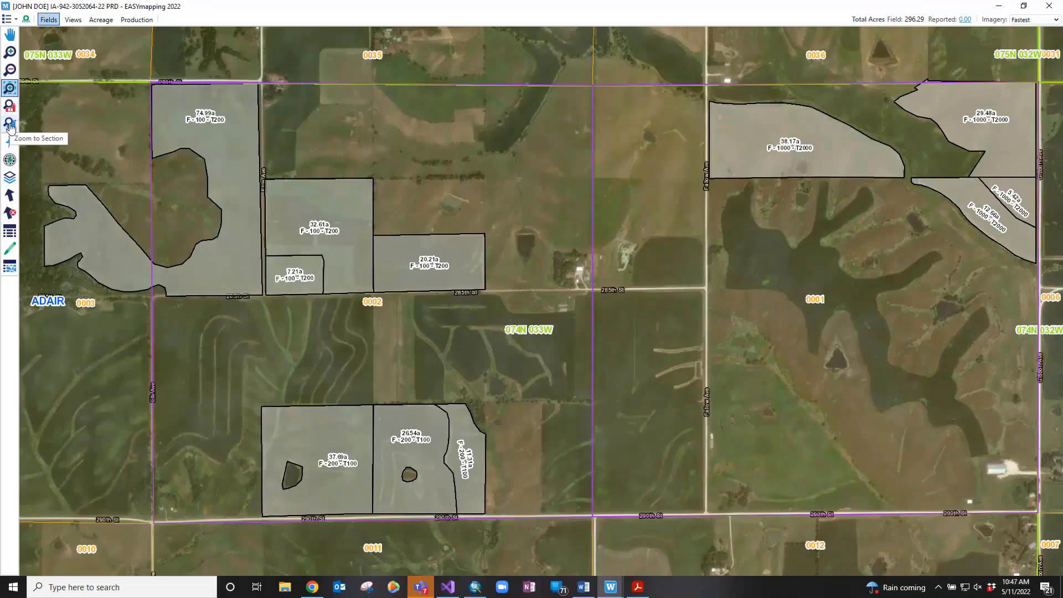
pyautogui.scroll(-2, 453, 200)
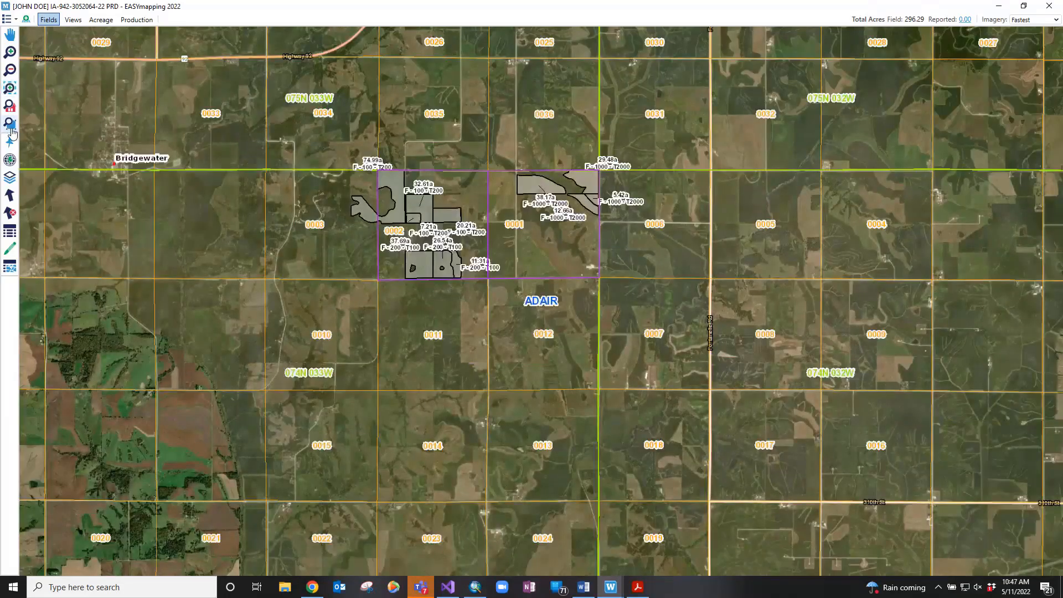
pyautogui.click(10, 125)
pyautogui.click(660, 434)
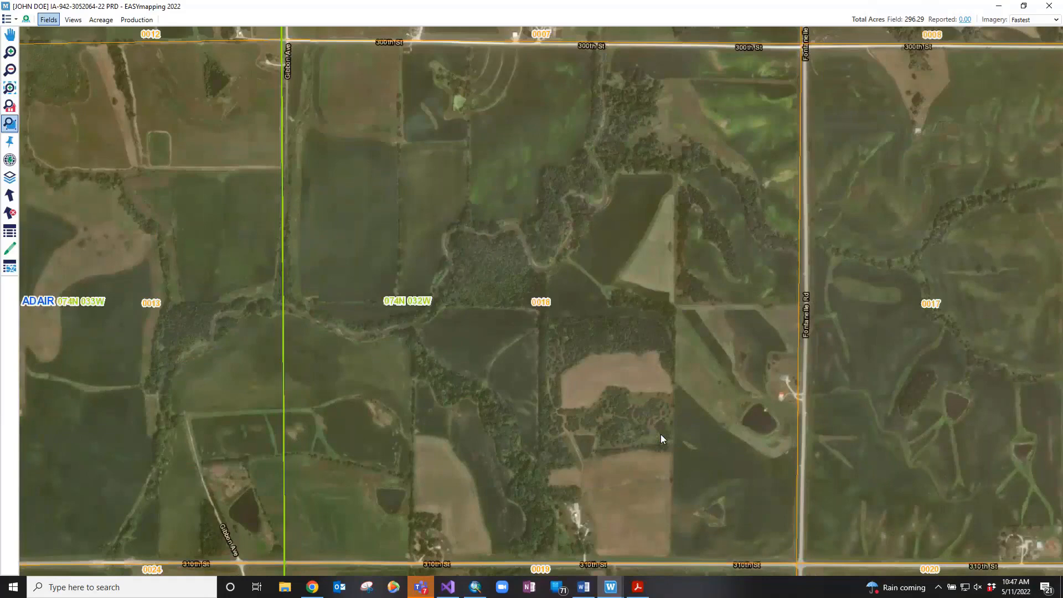
pyautogui.click(938, 307)
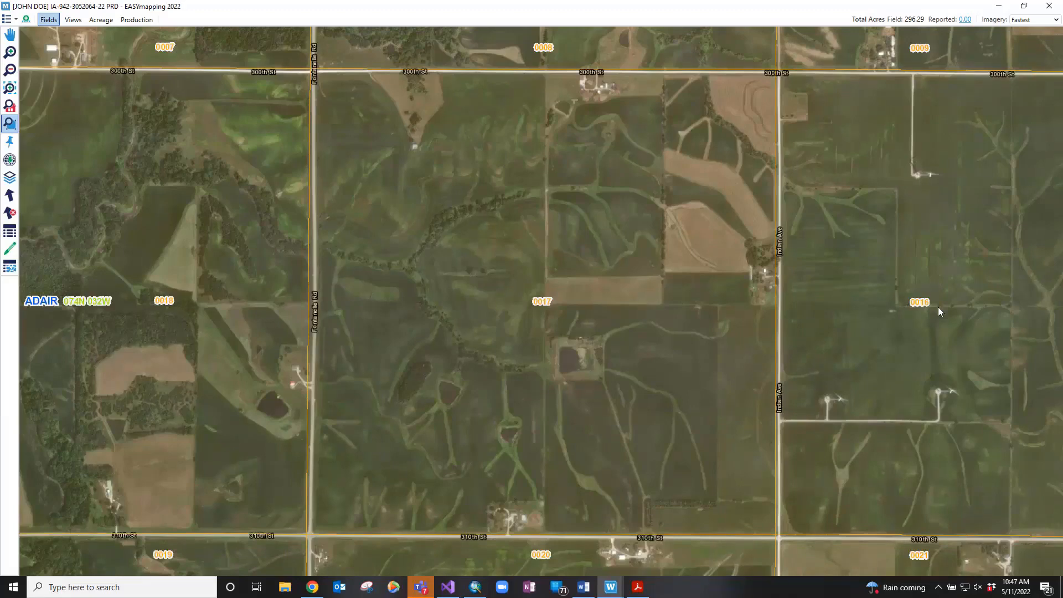
pyautogui.click(10, 107)
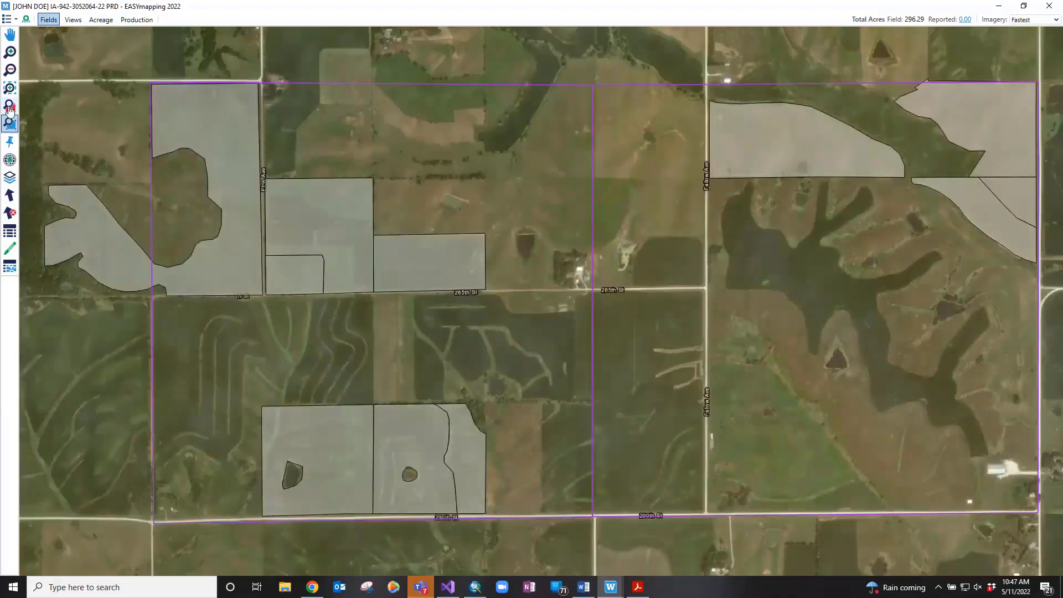
pyautogui.click(10, 142)
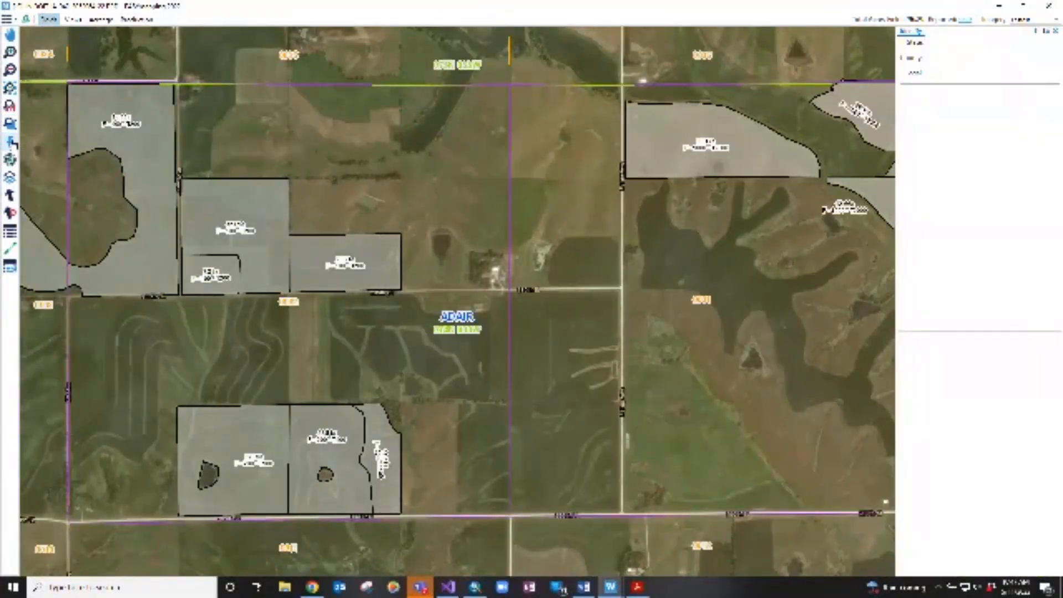
# Identify the 20.21a field, glance at Map Layers, and return to the identify results
pyautogui.click(11, 143)
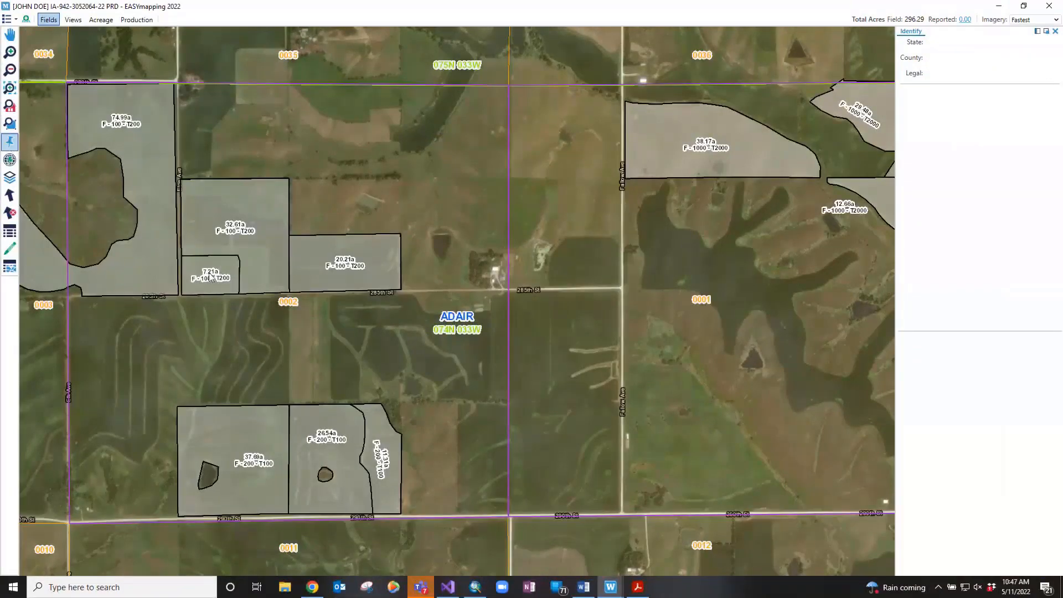
pyautogui.click(369, 265)
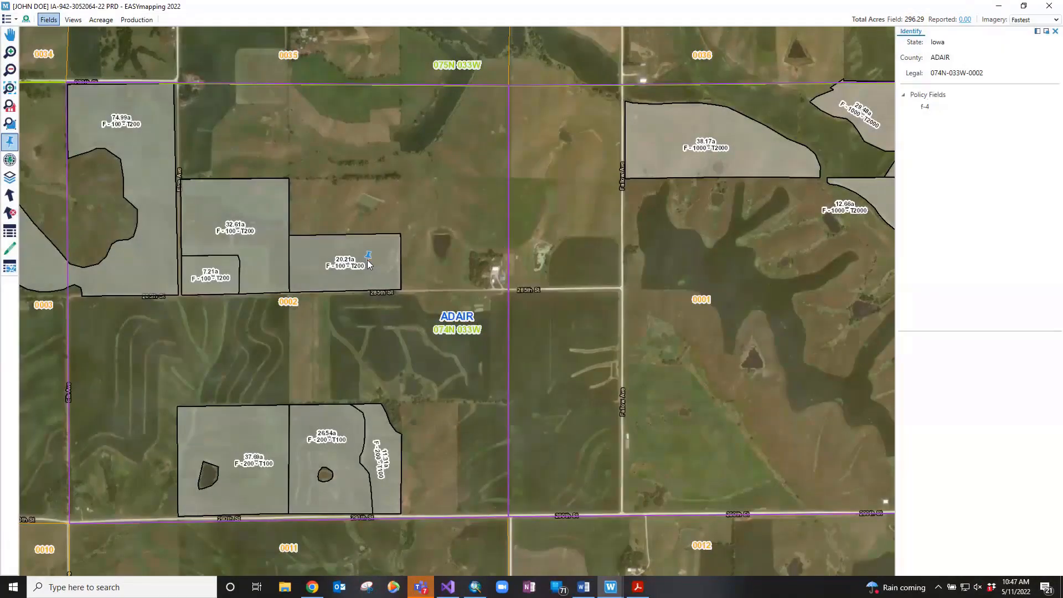
pyautogui.click(10, 178)
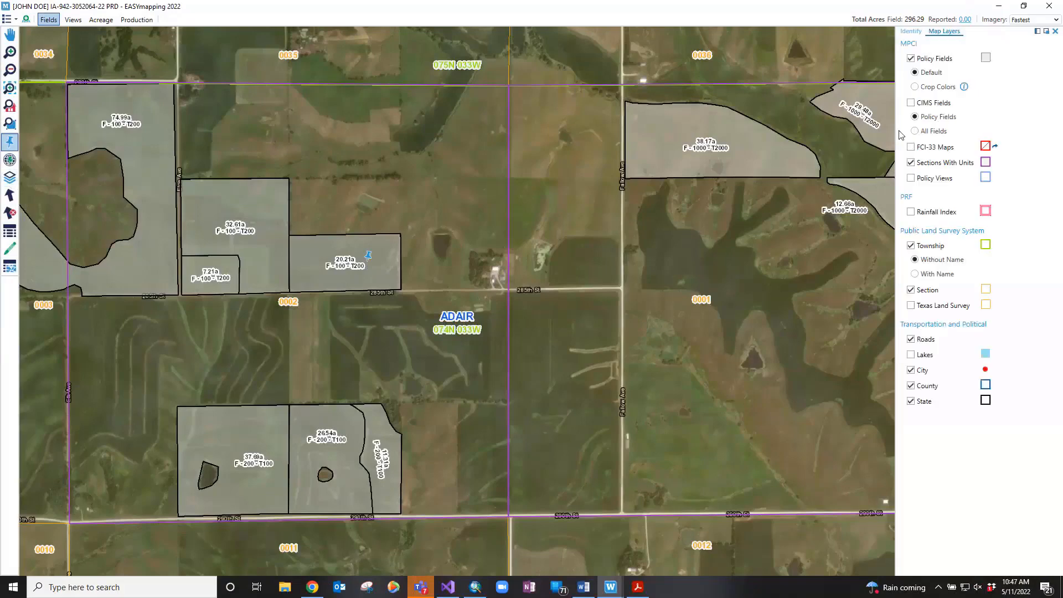
pyautogui.click(1056, 32)
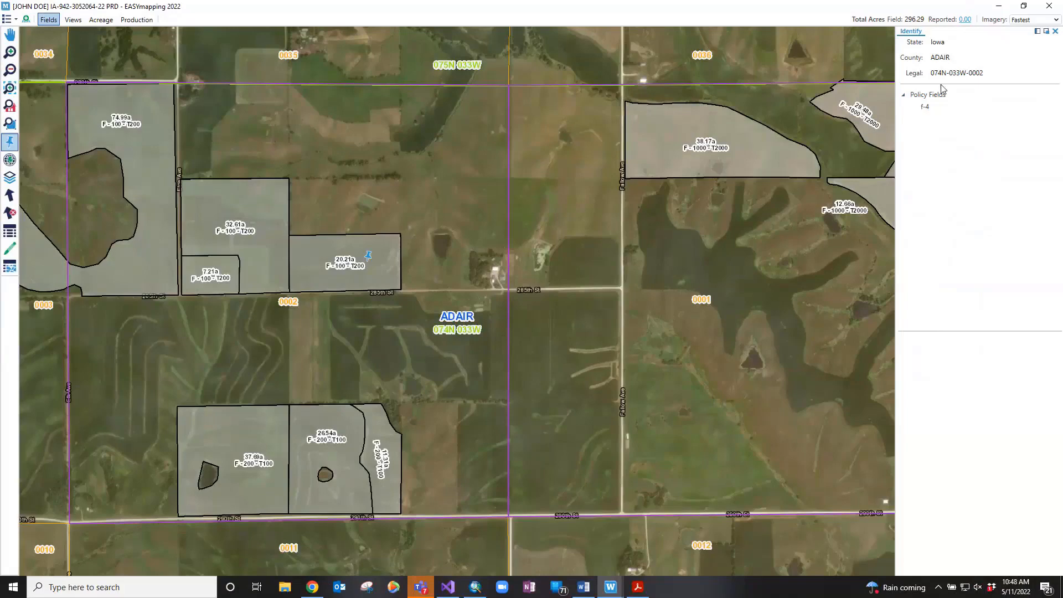
# Dock the Identify panel left, select f-4, float the panel over the map, then re-dock it
pyautogui.click(1037, 34)
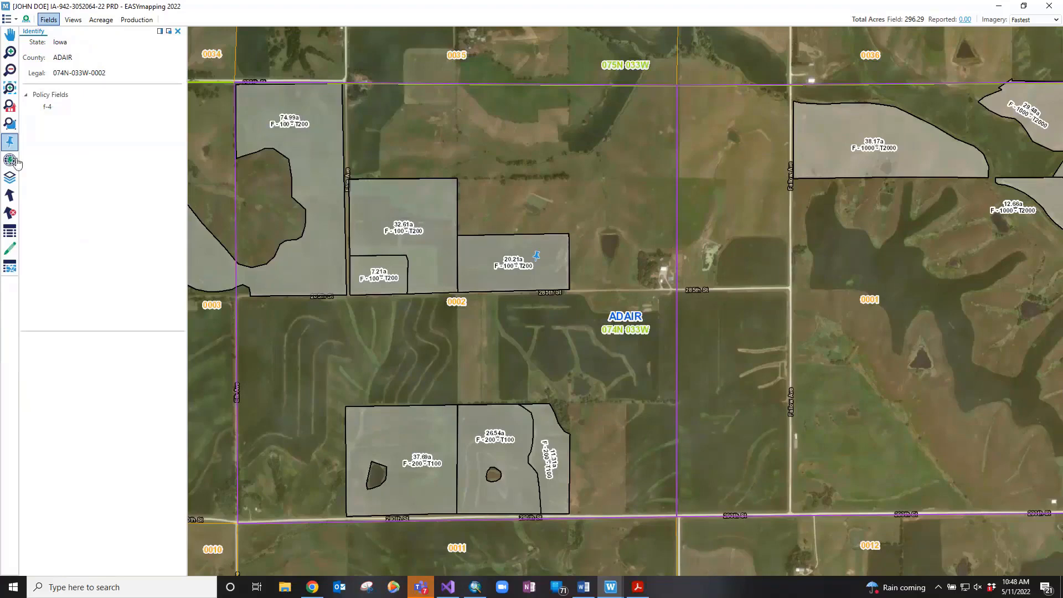
pyautogui.click(95, 105)
pyautogui.click(169, 32)
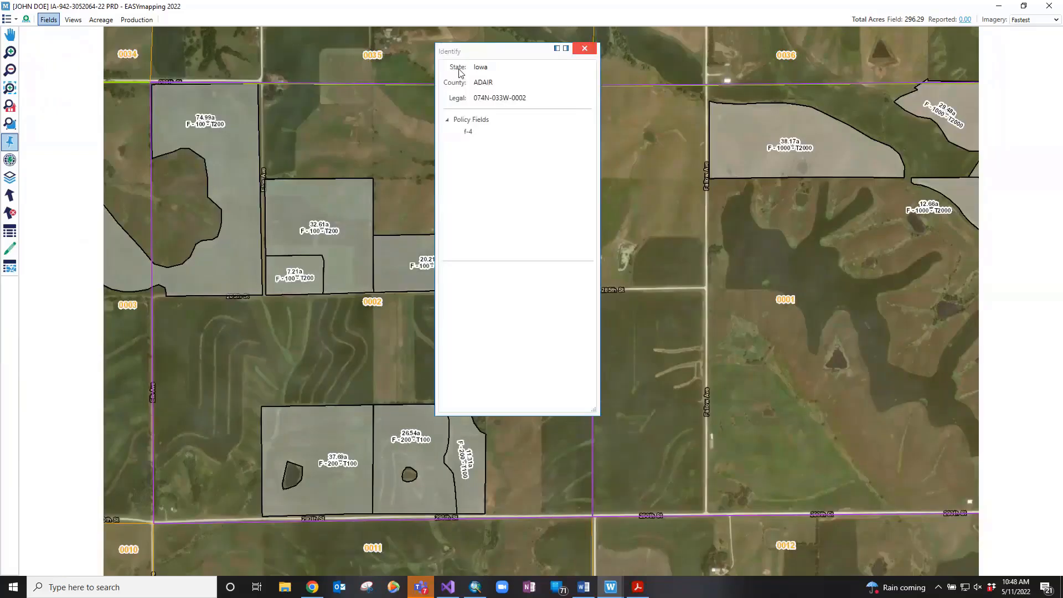
pyautogui.moveTo(474, 55); pyautogui.dragTo(724, 129)
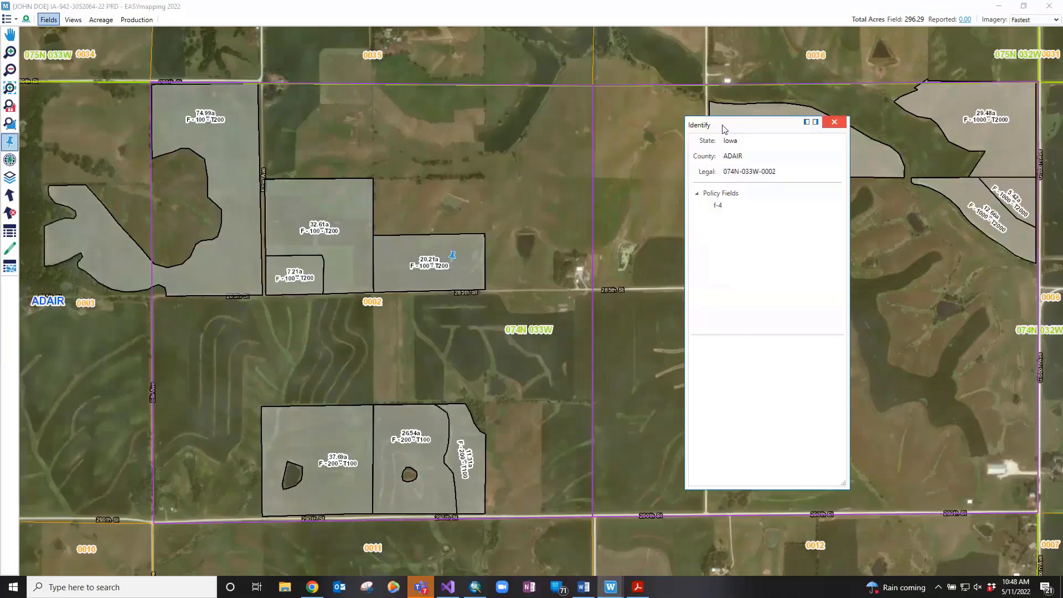
pyautogui.click(807, 122)
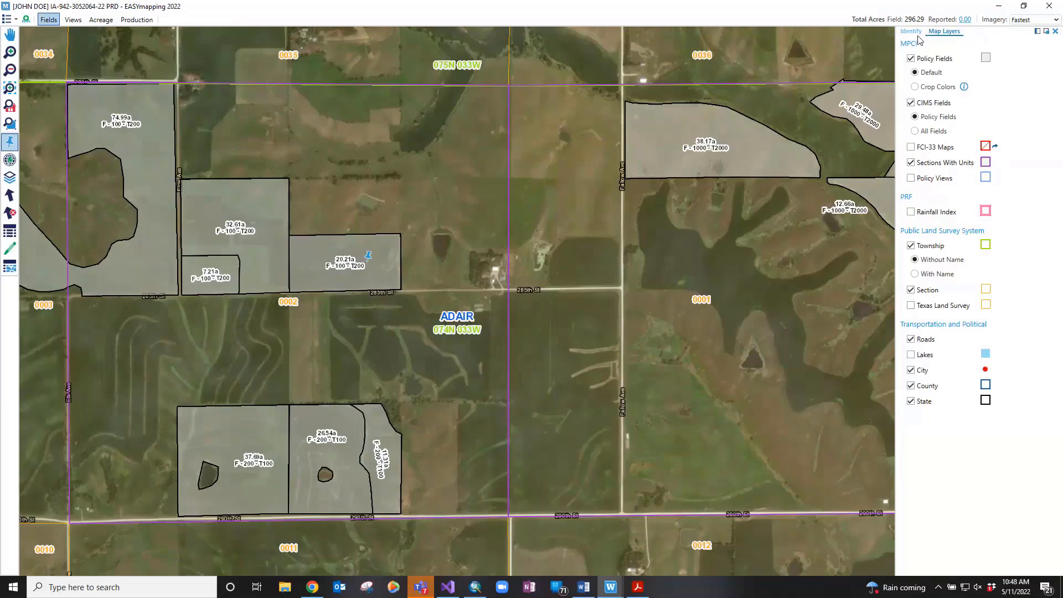
# Show all CIMS fields, identify the 32.61-acre field, and view policy field f-10's details
pyautogui.click(914, 131)
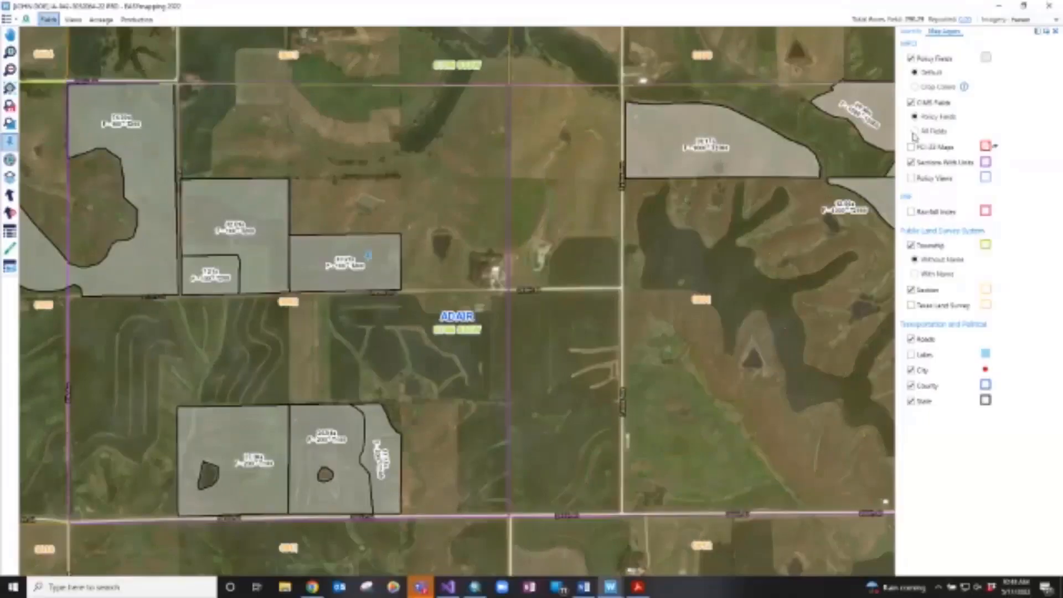
pyautogui.click(1056, 31)
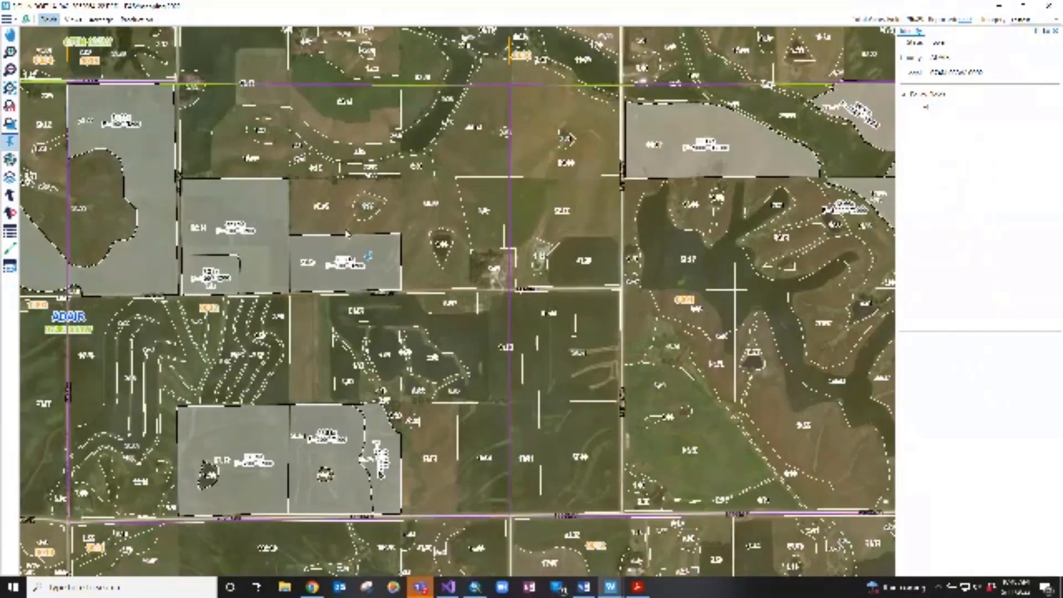
pyautogui.click(254, 235)
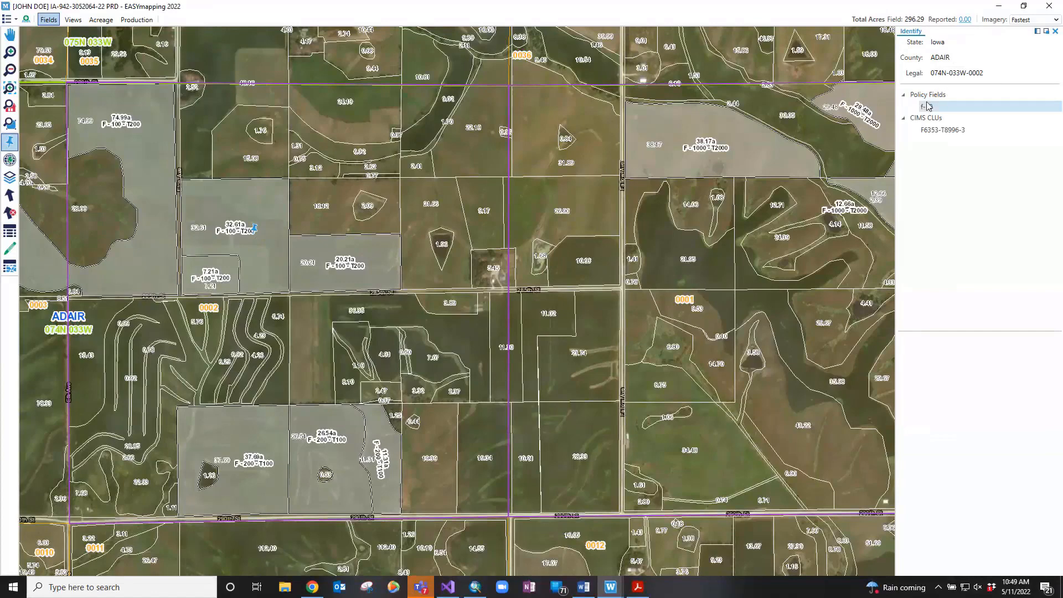
pyautogui.click(928, 108)
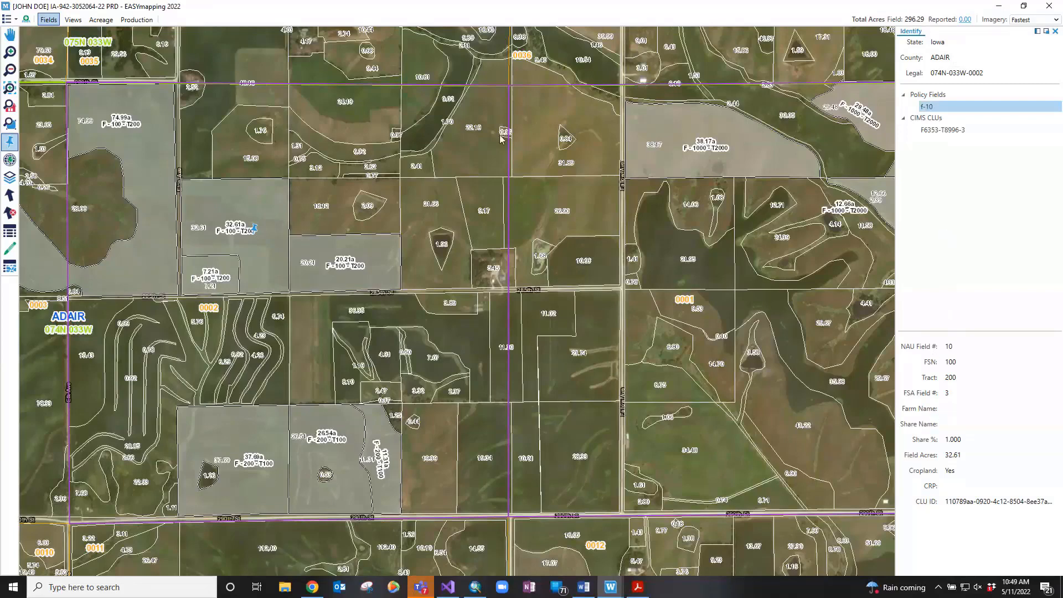
# Show the identified field's CIMS CLU record details
pyautogui.click(938, 133)
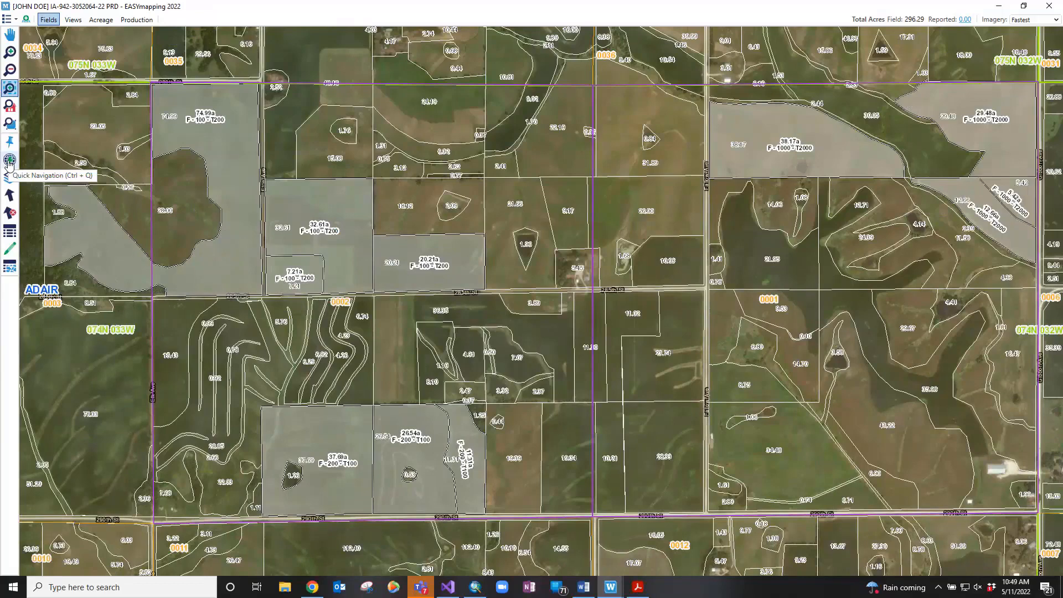
# Open Quick Nav, zoom to field 100-200-2, and search the list for '100-200'
pyautogui.click(9, 161)
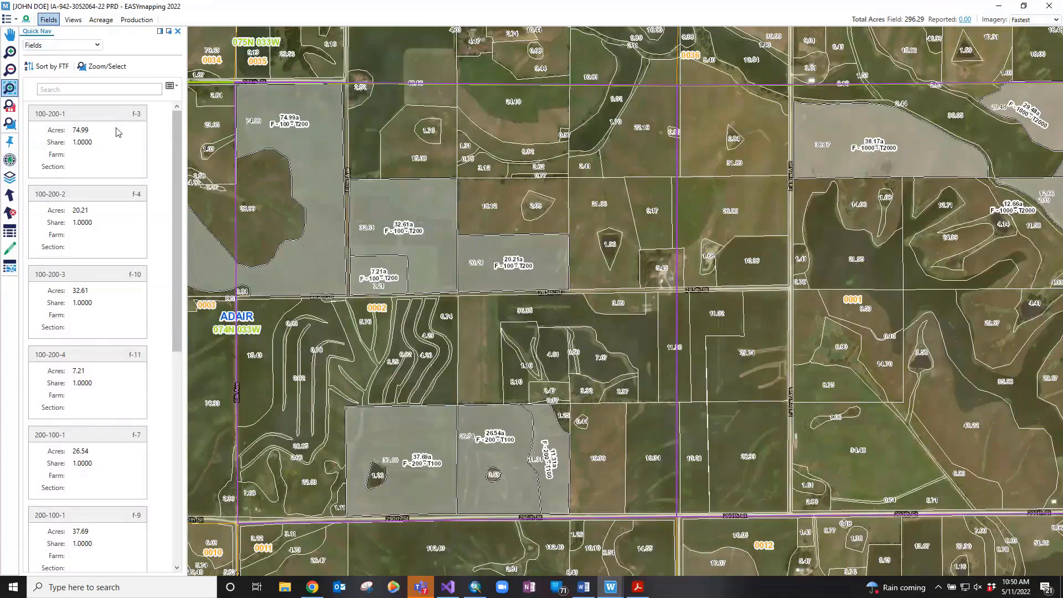
pyautogui.click(94, 198)
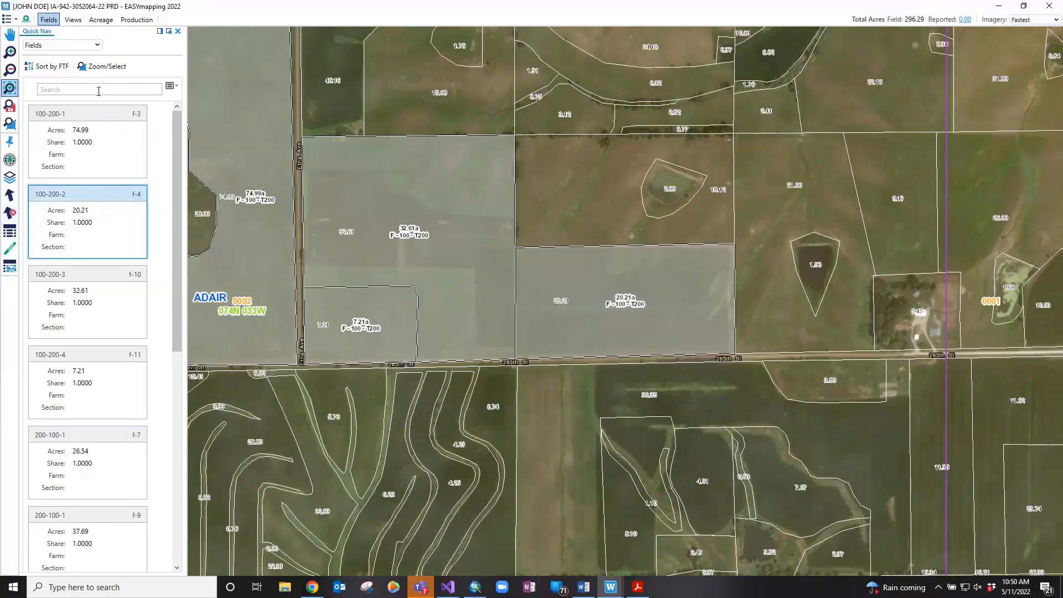
pyautogui.click(99, 92)
pyautogui.write('100')
pyautogui.scroll(-5, 106, 221)
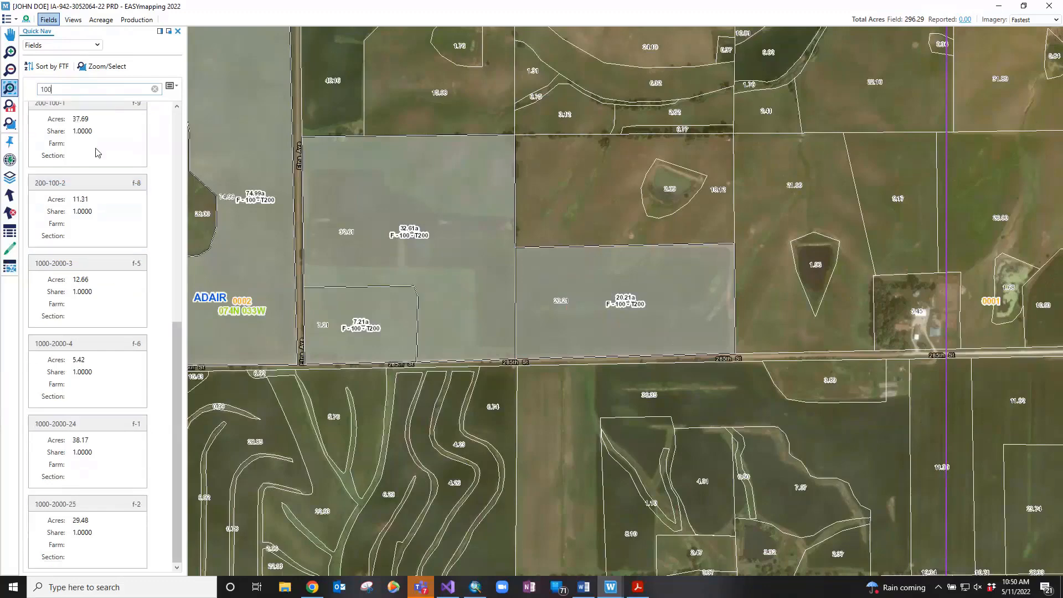
pyautogui.scroll(5, 98, 153)
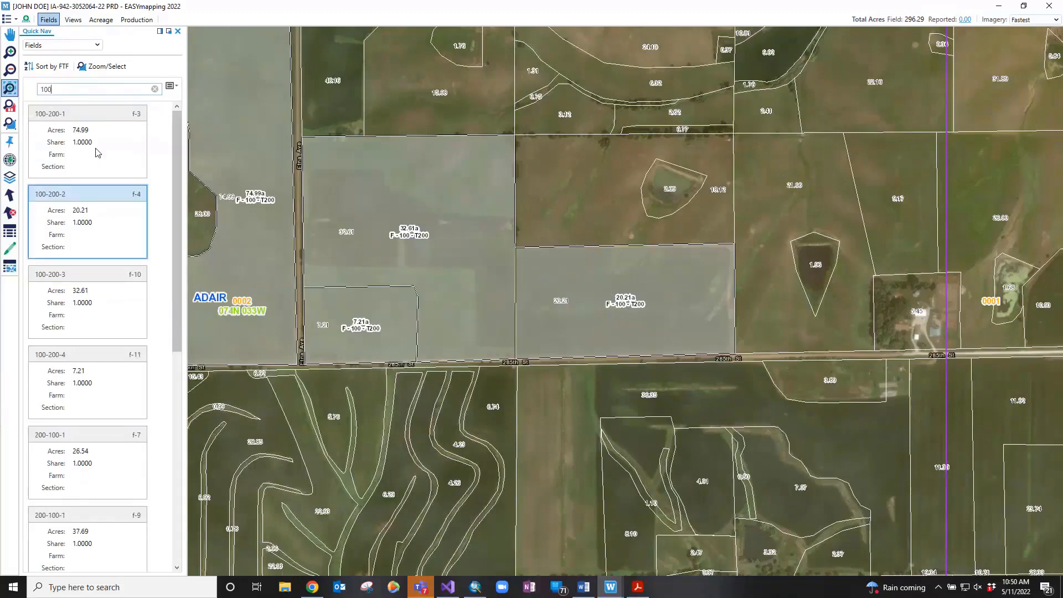
pyautogui.write('-20')
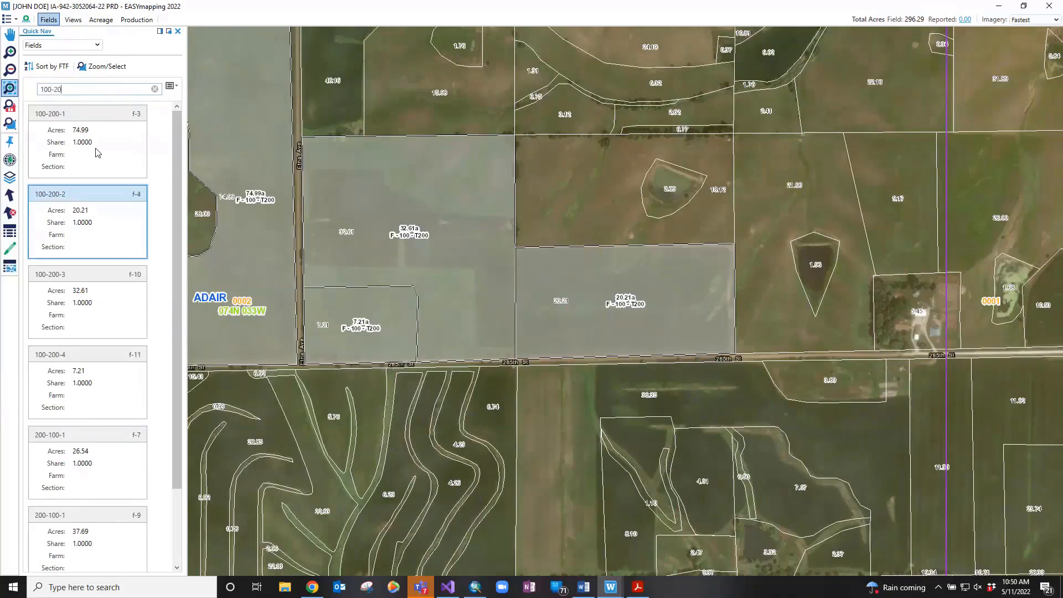
pyautogui.write('0')
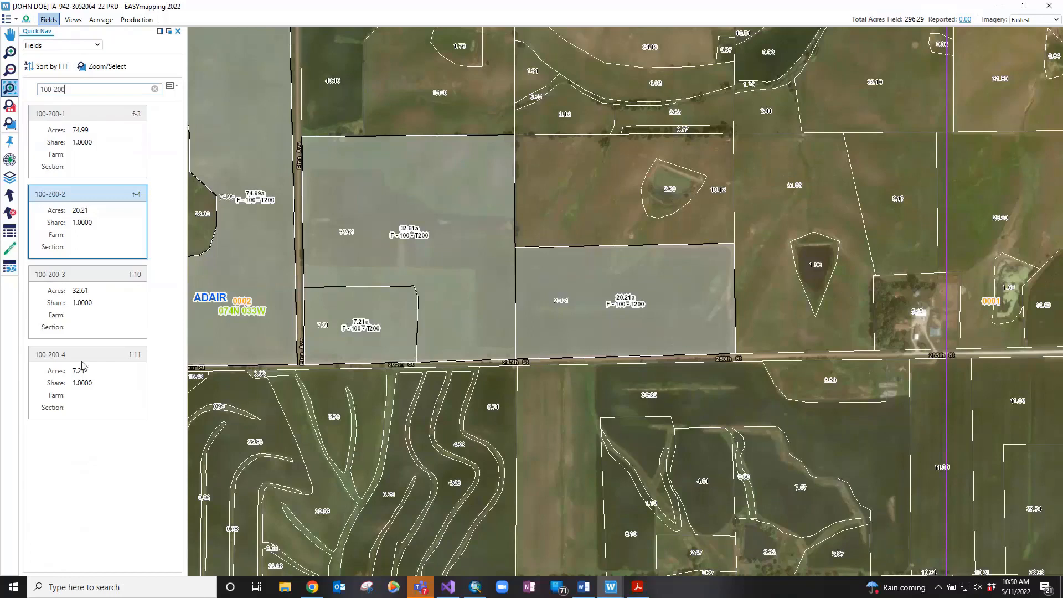
# Zoom to and select the four listed 100-200 fields, then clear the search
pyautogui.click(102, 72)
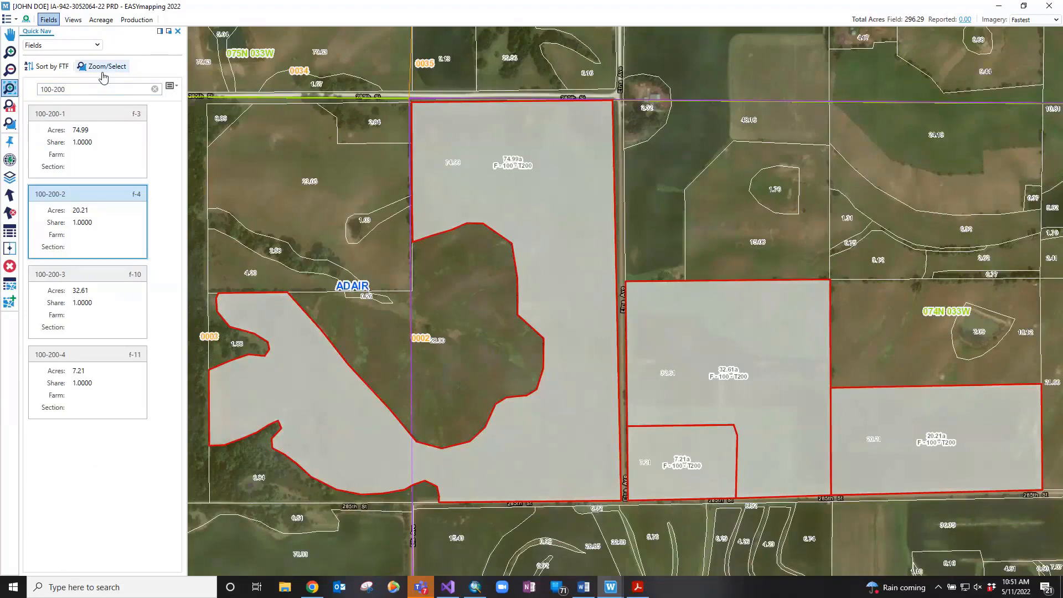
pyautogui.click(154, 88)
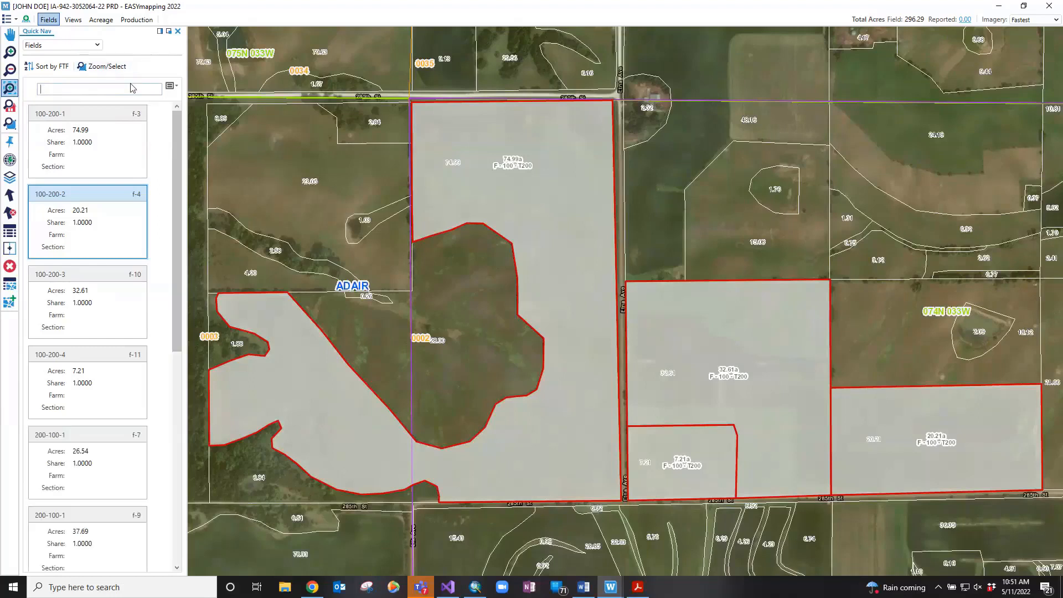
# Filter the field list to Farm Serial Number 1000, then clear that filter and close the column list
pyautogui.click(172, 87)
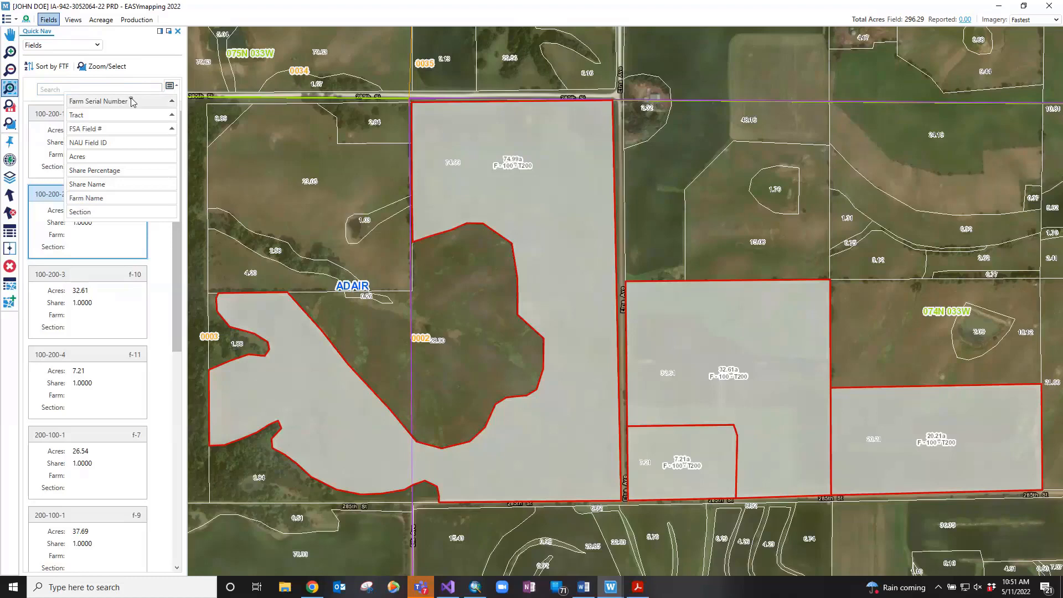
pyautogui.click(131, 100)
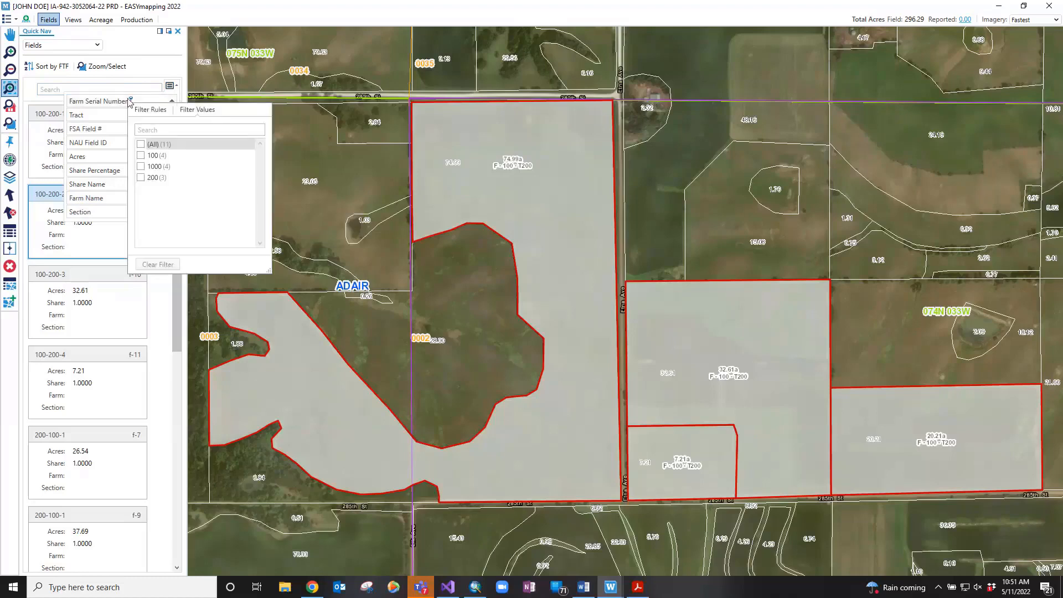
pyautogui.click(140, 167)
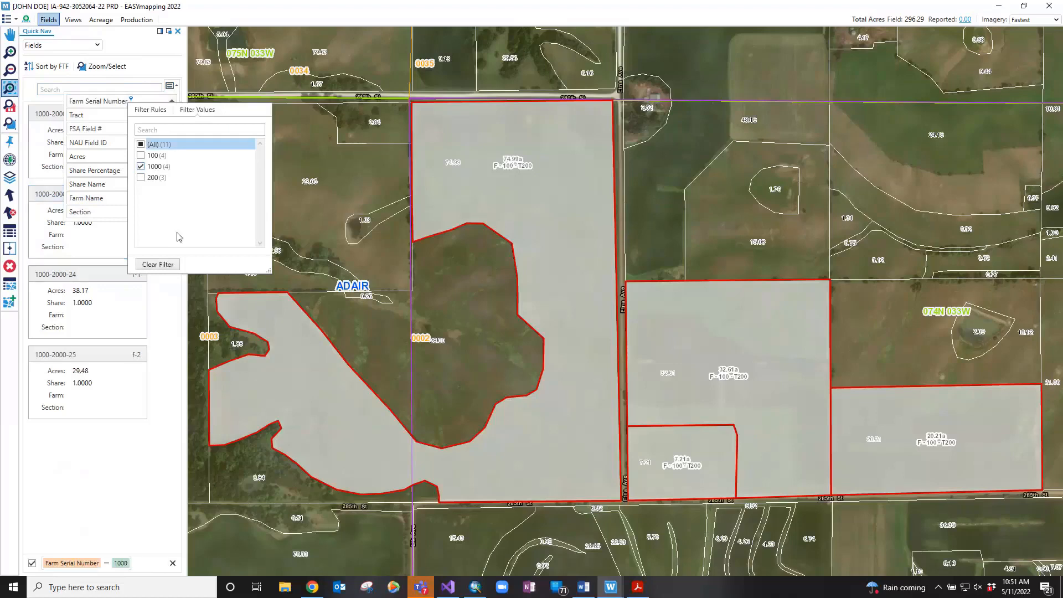
pyautogui.click(124, 109)
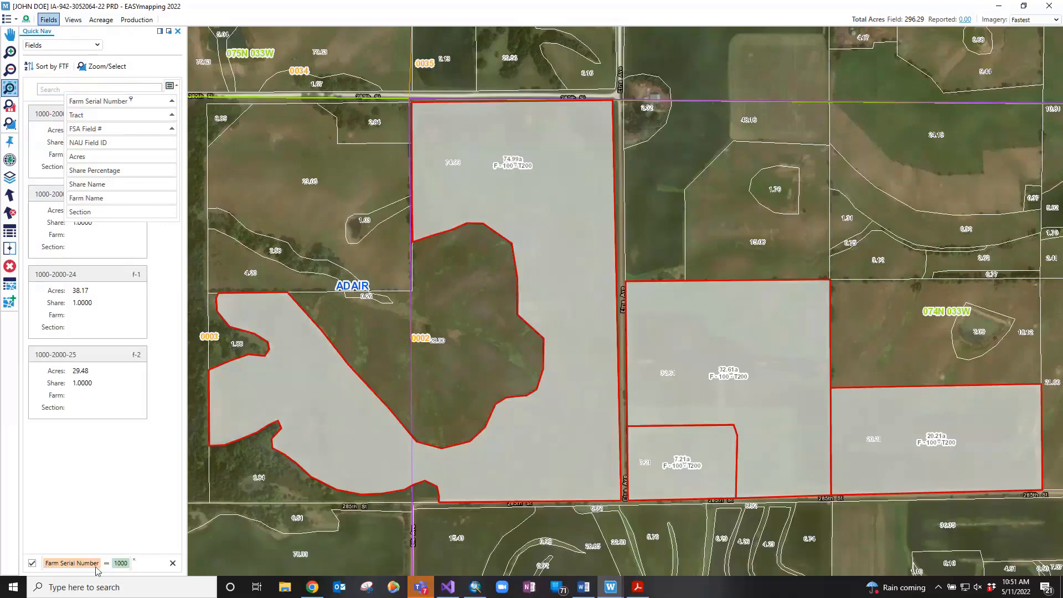
pyautogui.click(173, 563)
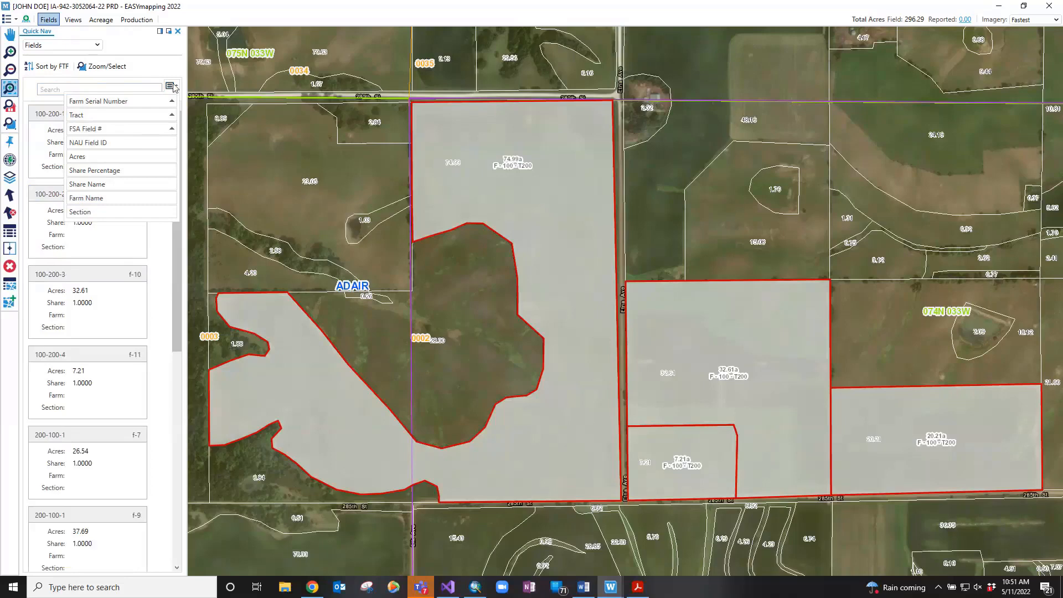
pyautogui.click(59, 46)
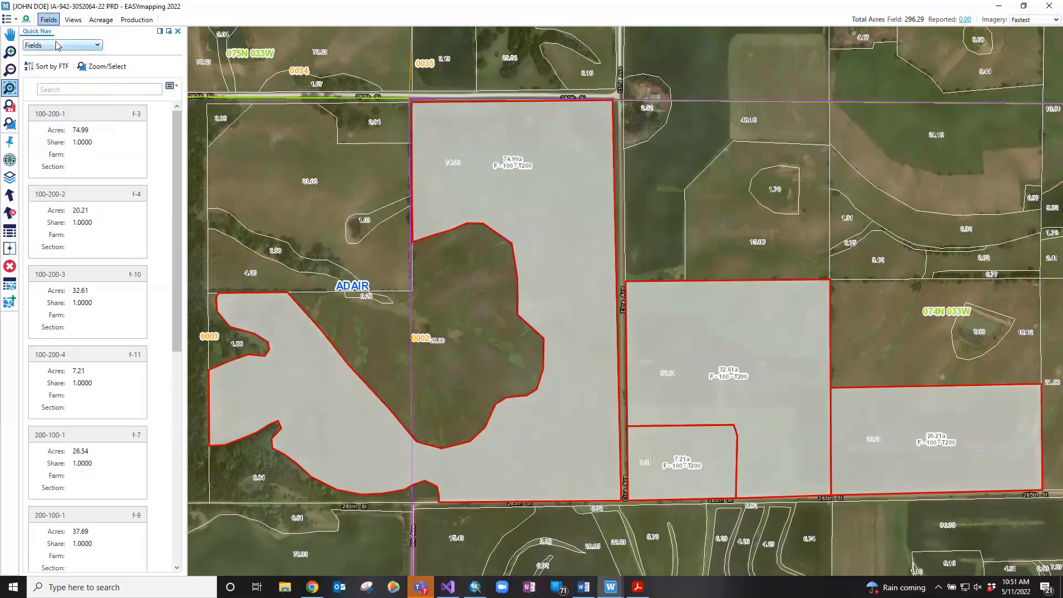
# Switch Quick Nav to Views and jump the map to VW 1 in section 074N-033W-0001
pyautogui.click(58, 46)
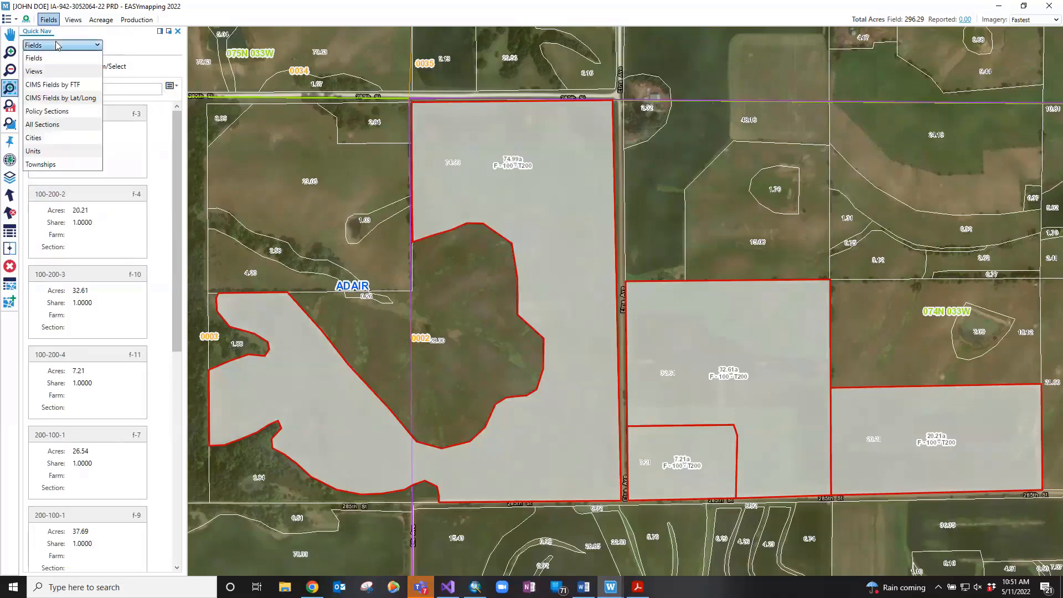
pyautogui.click(52, 72)
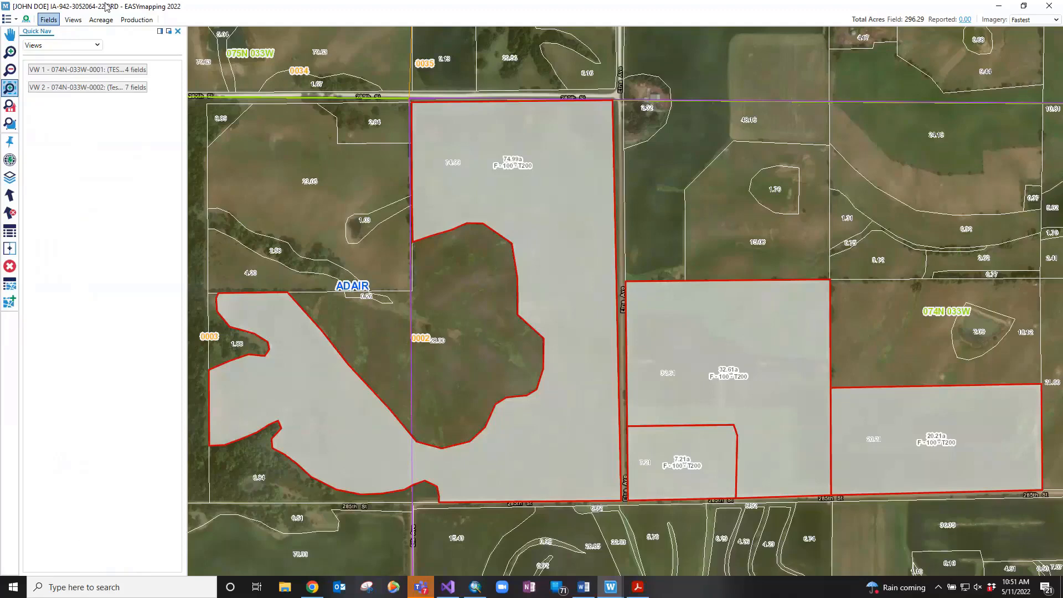
pyautogui.click(81, 75)
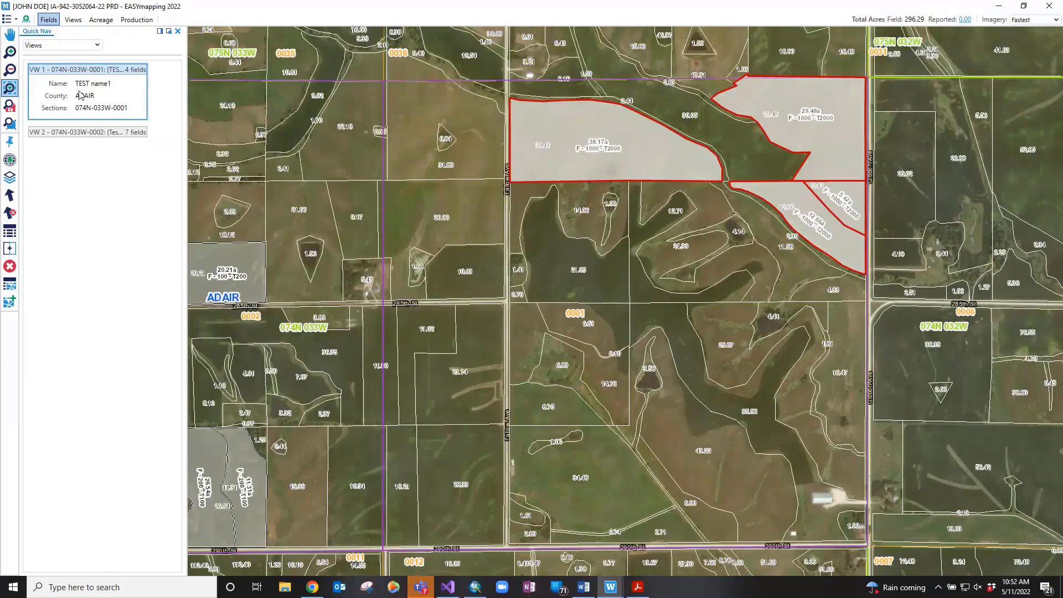
pyautogui.click(82, 46)
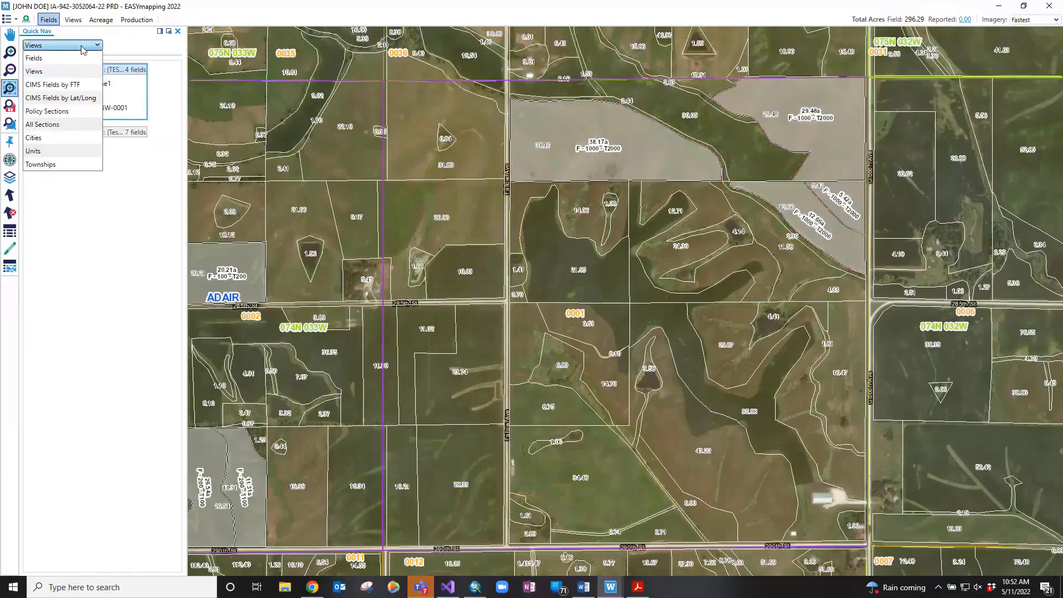
# Search CIMS Fields by FTF with the farm serial and tract numbers to outline that farm's fields
pyautogui.click(72, 85)
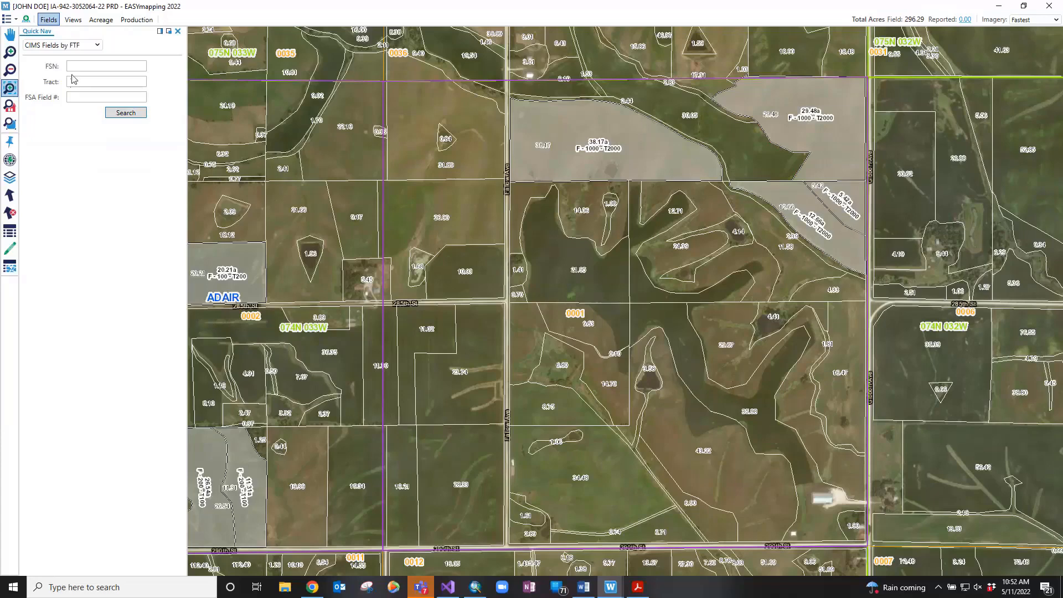
pyautogui.click(80, 65)
pyautogui.press('Tab')
pyautogui.click(130, 115)
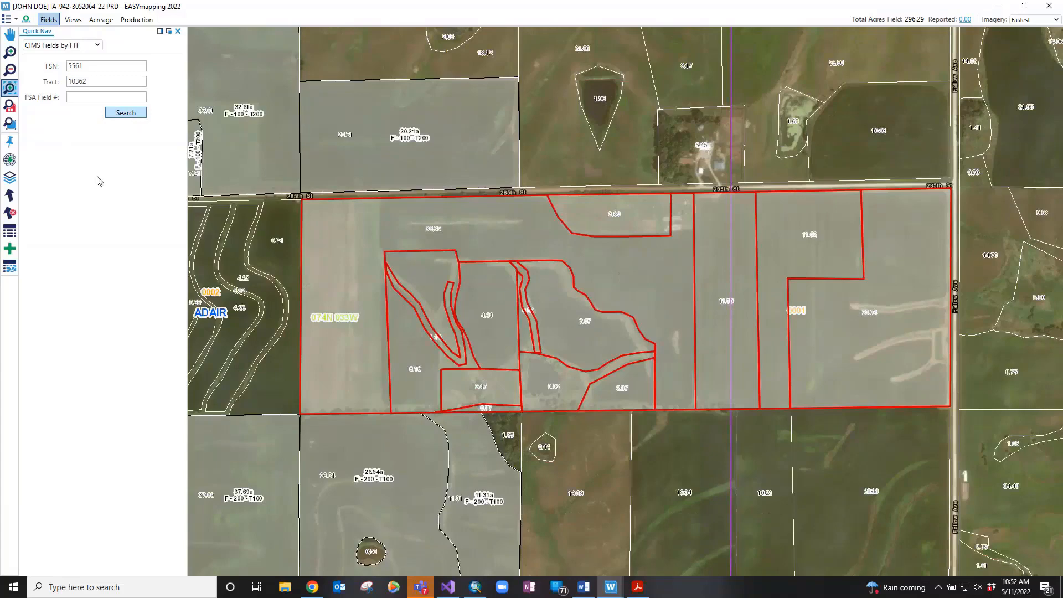
# Add the found CIMS fields, dropping fields 5–7, 9–13 and 22, and save fields 1–4 and 8
pyautogui.click(19, 249)
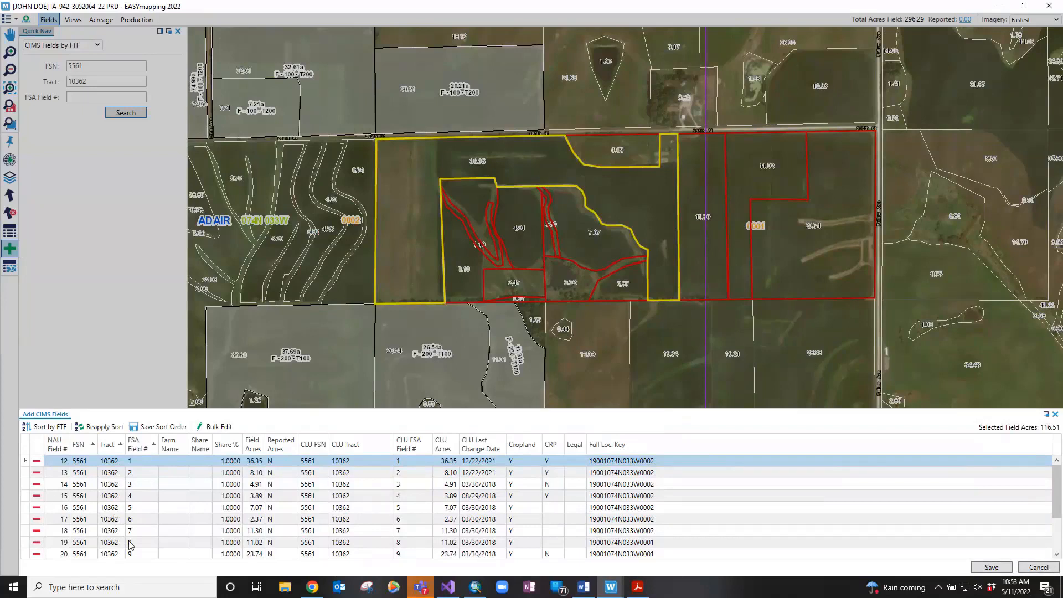
pyautogui.click(36, 508)
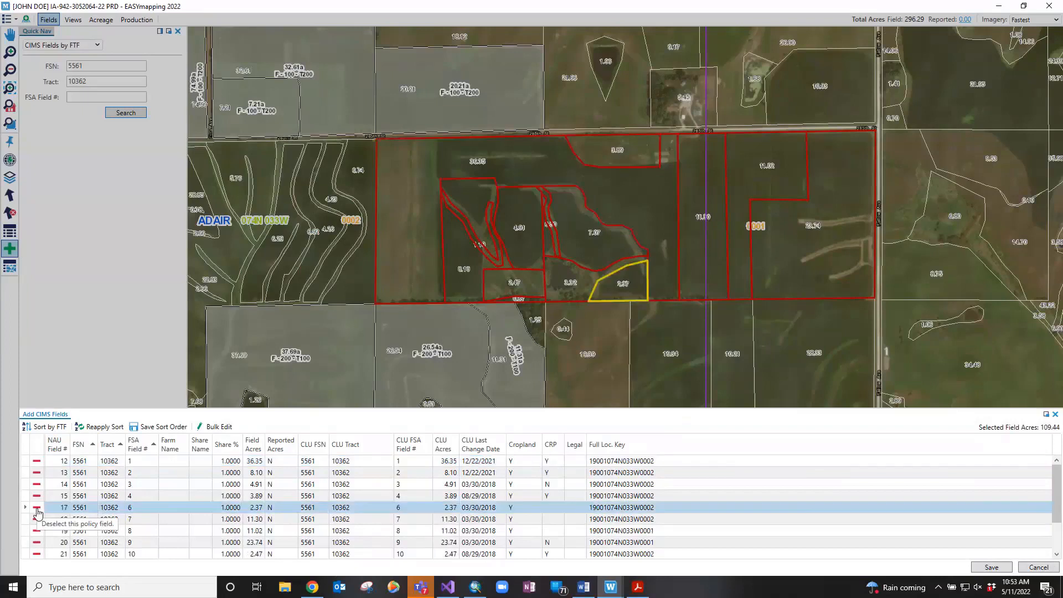
pyautogui.click(36, 508)
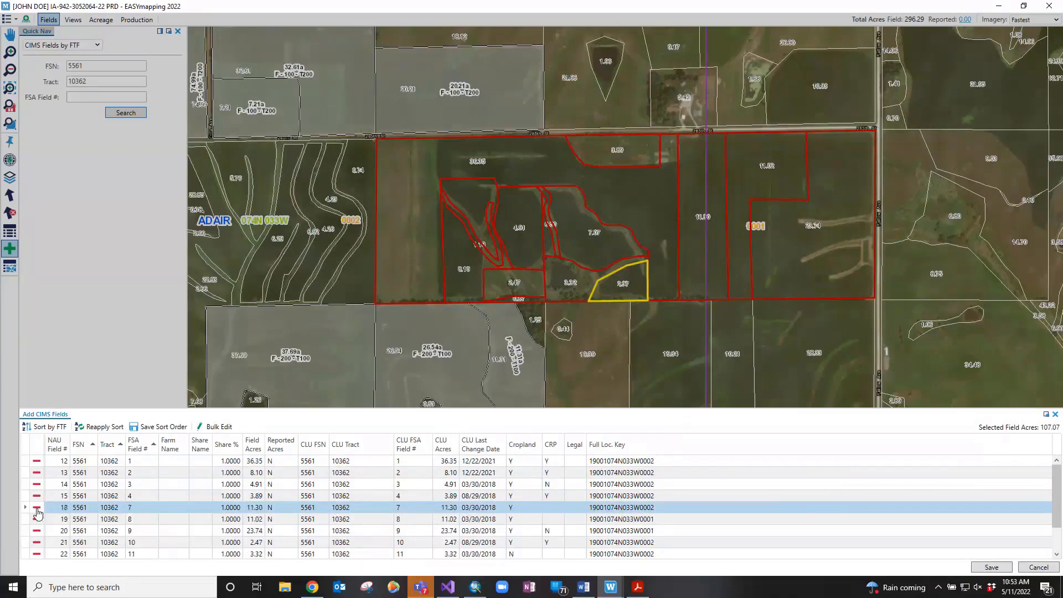
pyautogui.click(36, 509)
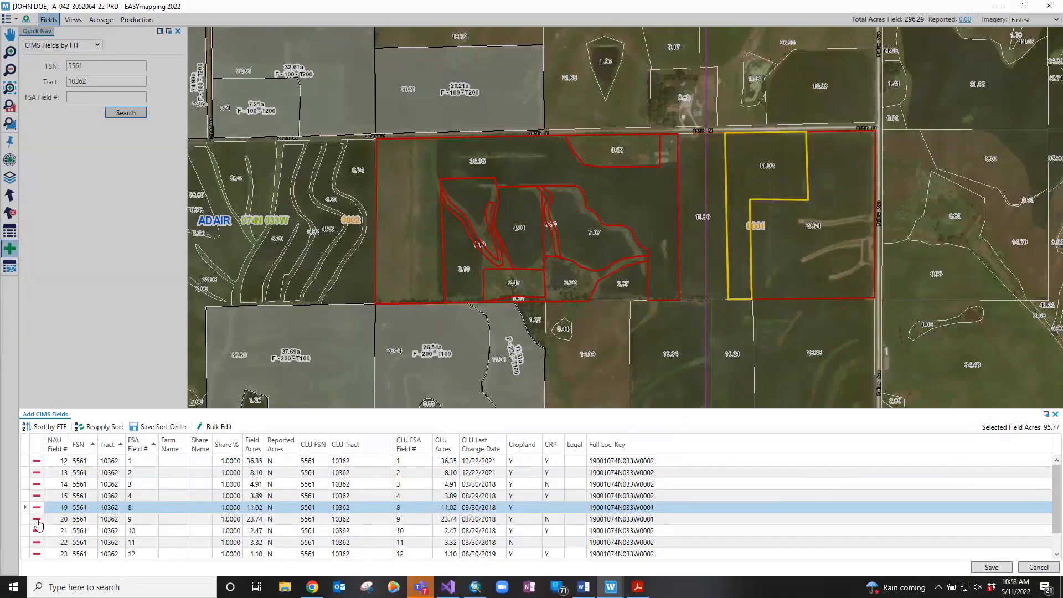
pyautogui.click(37, 519)
pyautogui.click(37, 519)
pyautogui.click(37, 520)
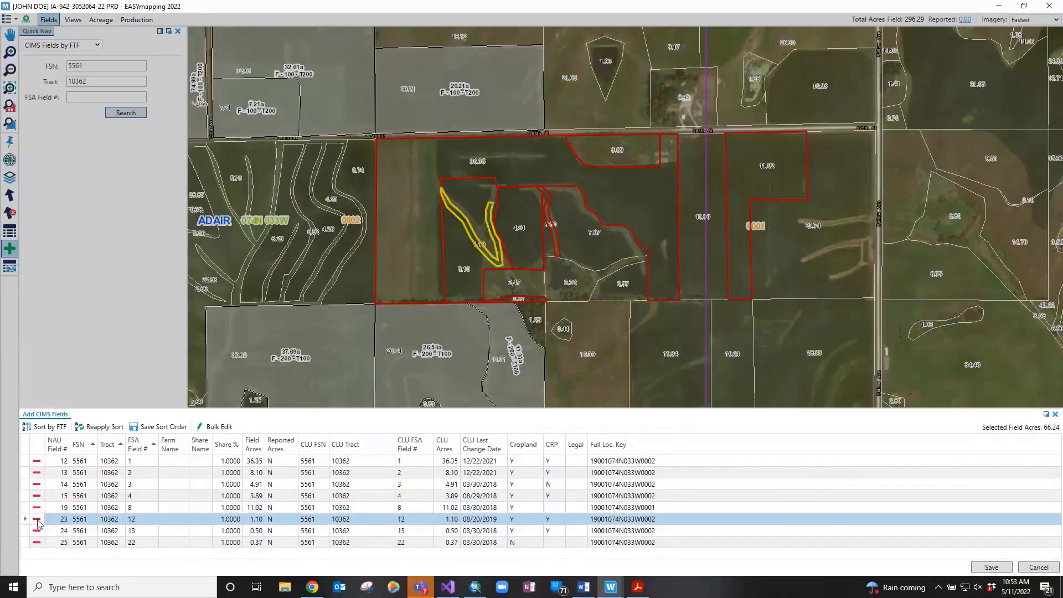
pyautogui.click(37, 520)
pyautogui.click(37, 520)
pyautogui.click(37, 521)
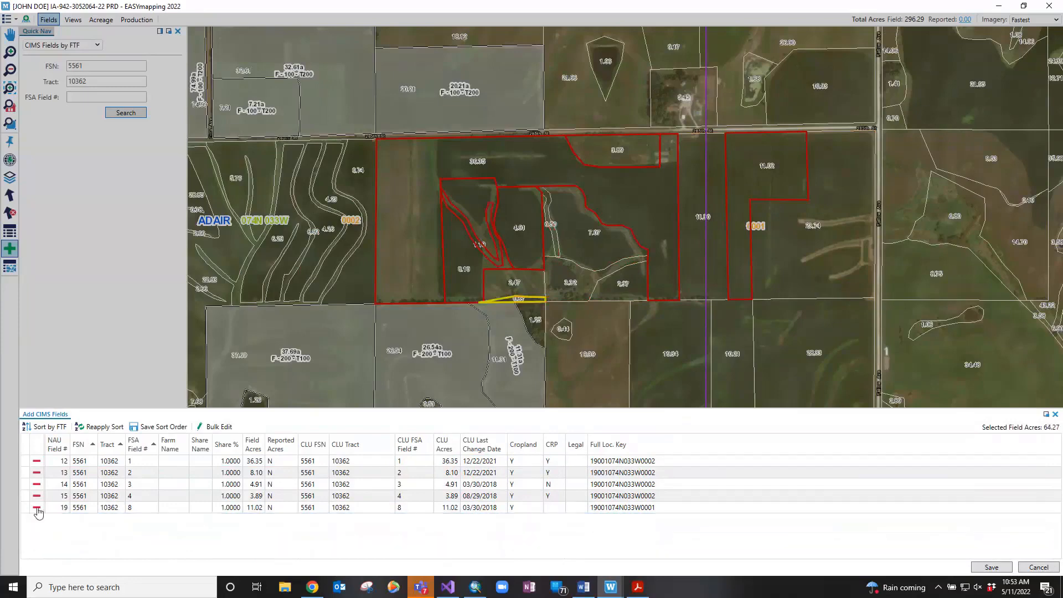
pyautogui.click(978, 569)
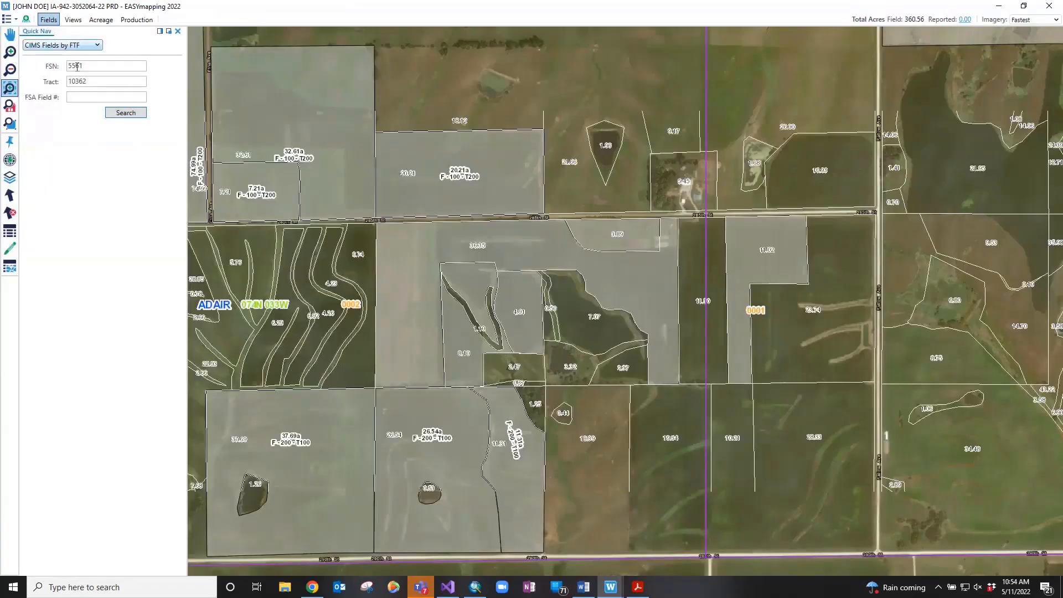
pyautogui.click(92, 46)
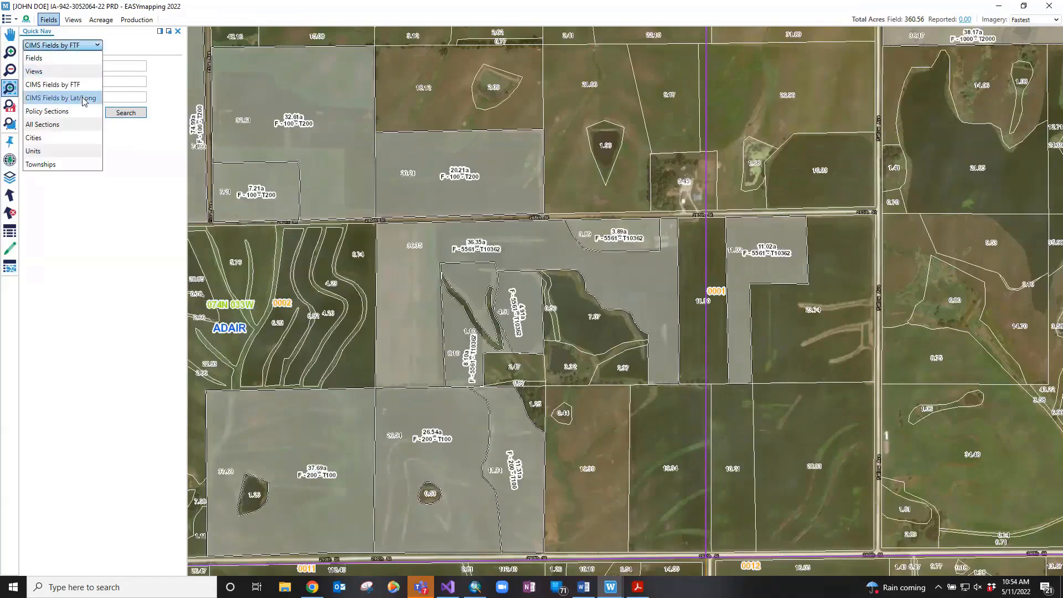
# Switch Quick Nav to Policy Sections and jump the map to ADAIR section 074N-033W-0001
pyautogui.click(84, 100)
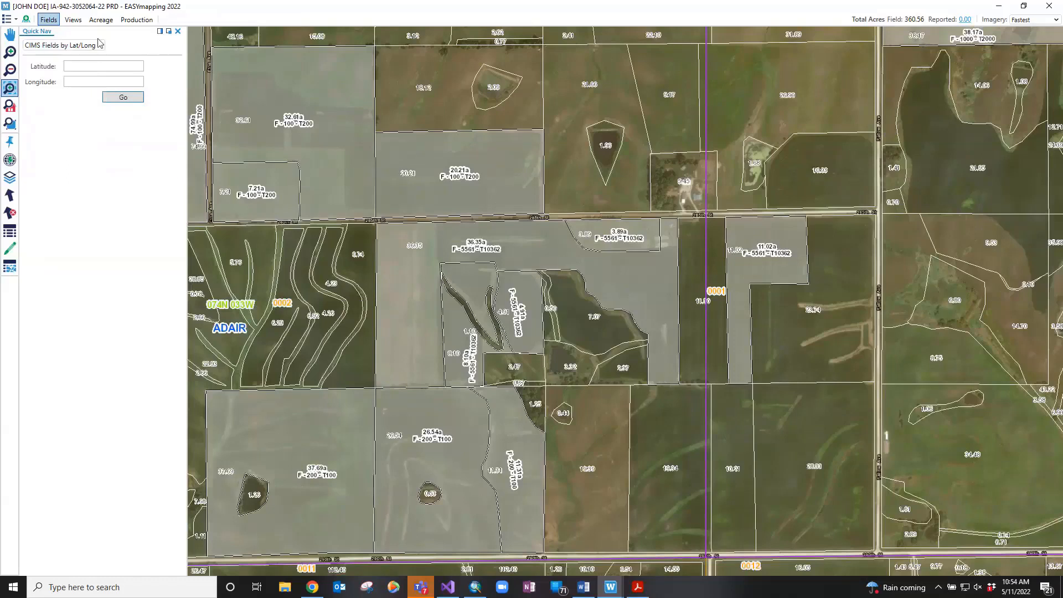
pyautogui.click(99, 45)
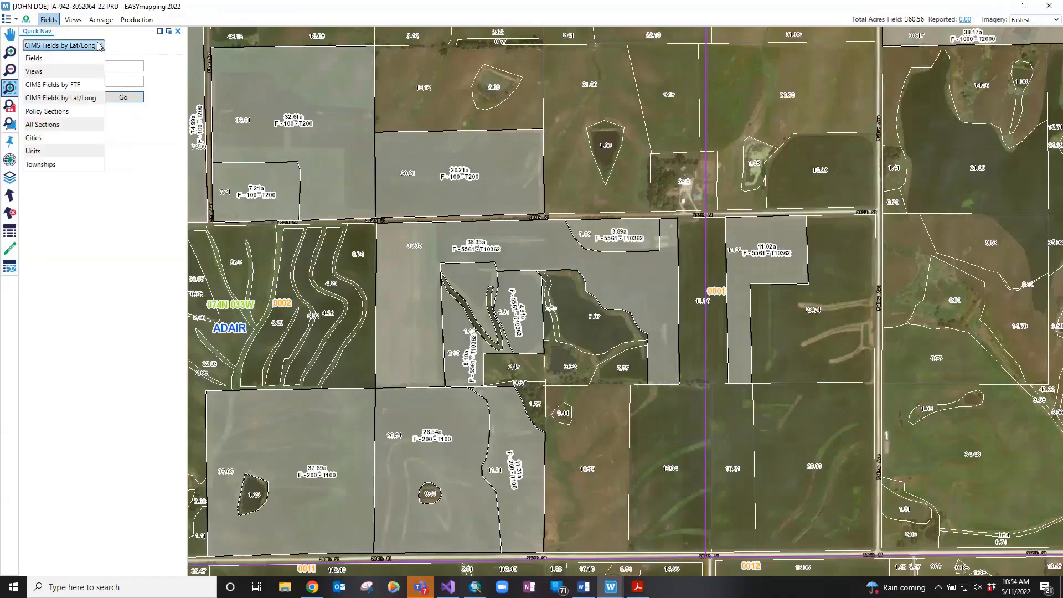
pyautogui.click(78, 113)
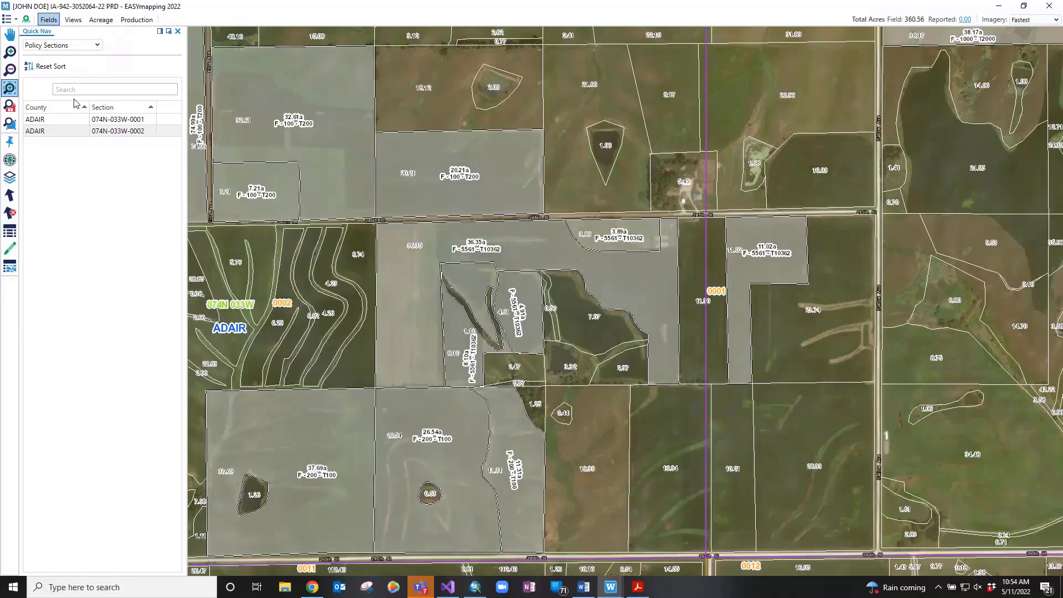
pyautogui.click(69, 121)
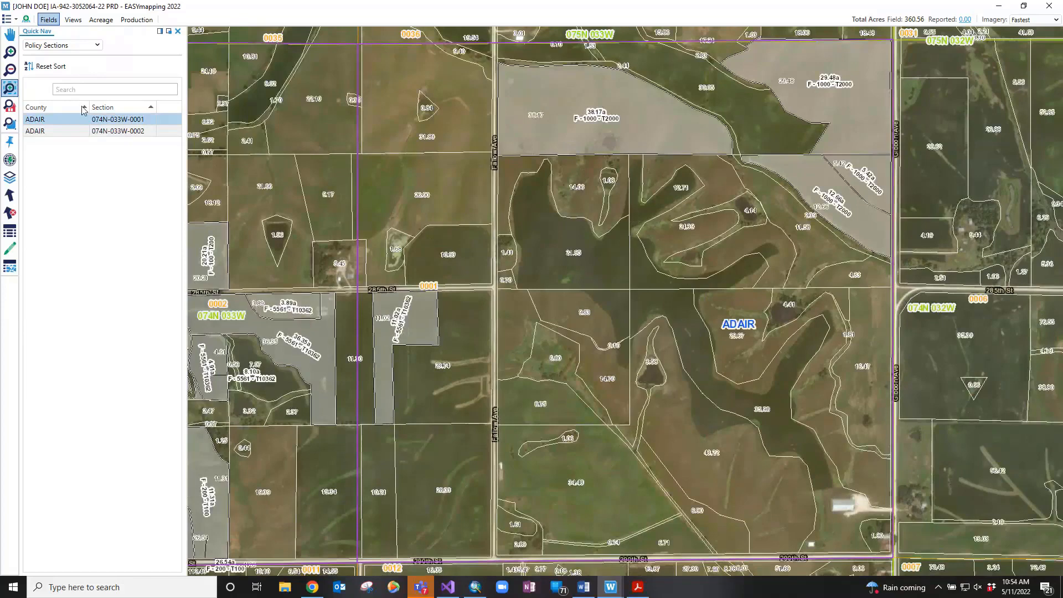
pyautogui.click(62, 44)
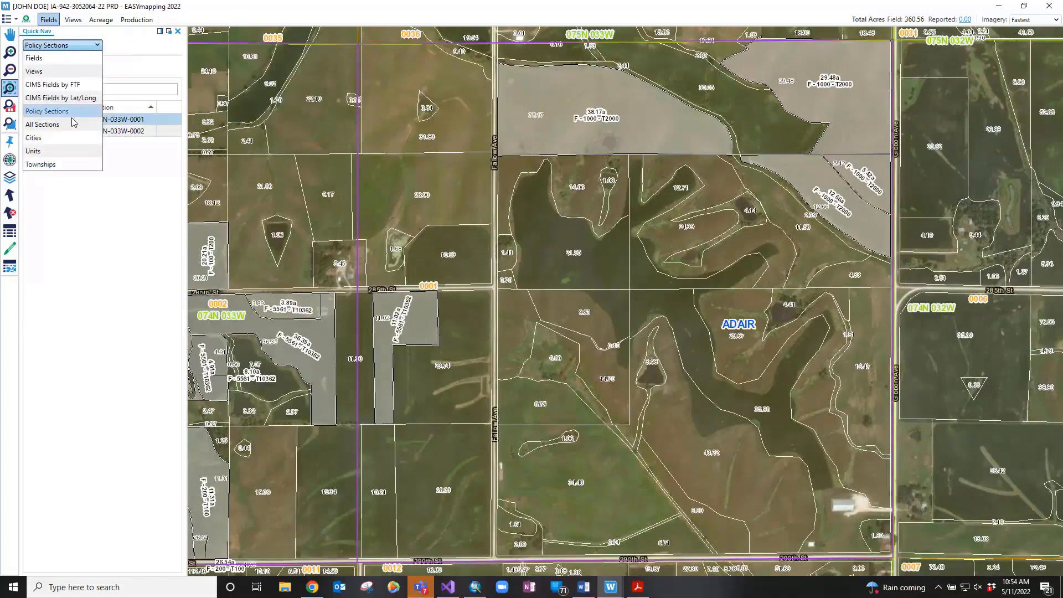
# In All Sections, choose BENTON county, township 082N-011W, section 0003, and go there
pyautogui.click(74, 124)
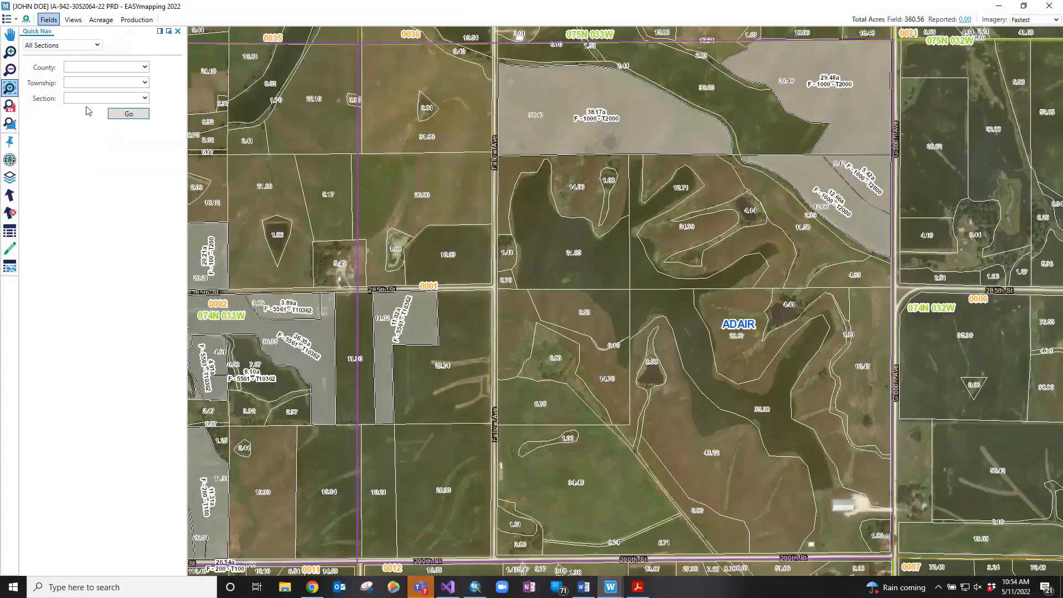
pyautogui.click(145, 67)
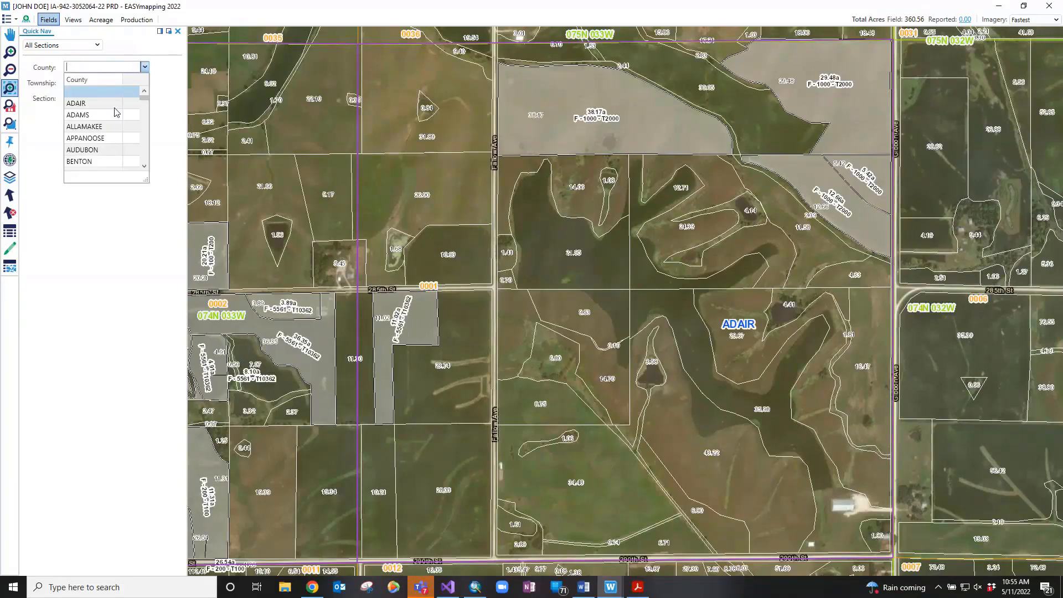
pyautogui.click(120, 67)
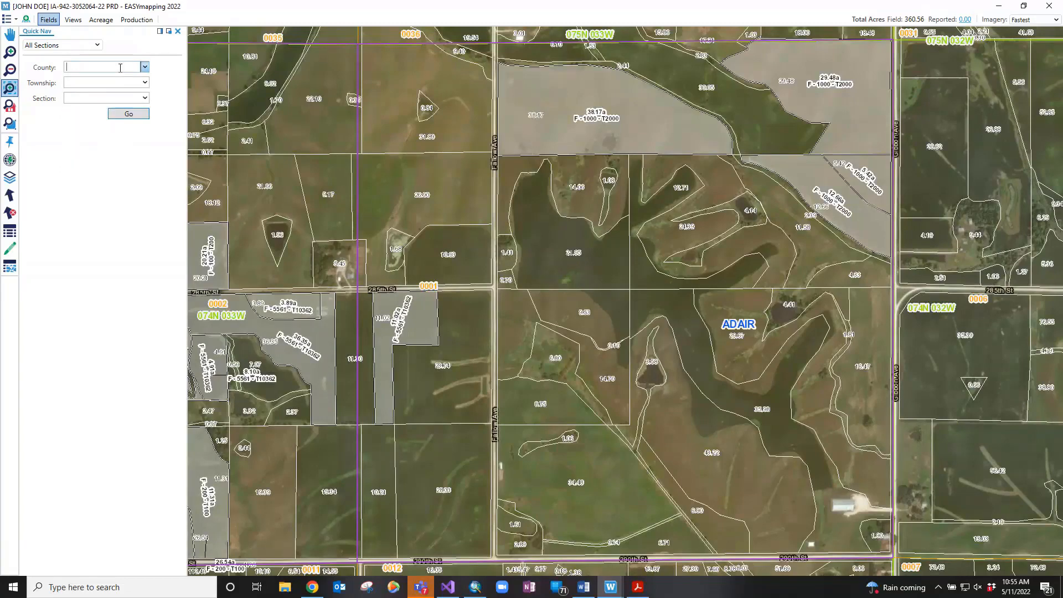
pyautogui.write('Ba')
pyautogui.press('BackSpace')
pyautogui.write('e')
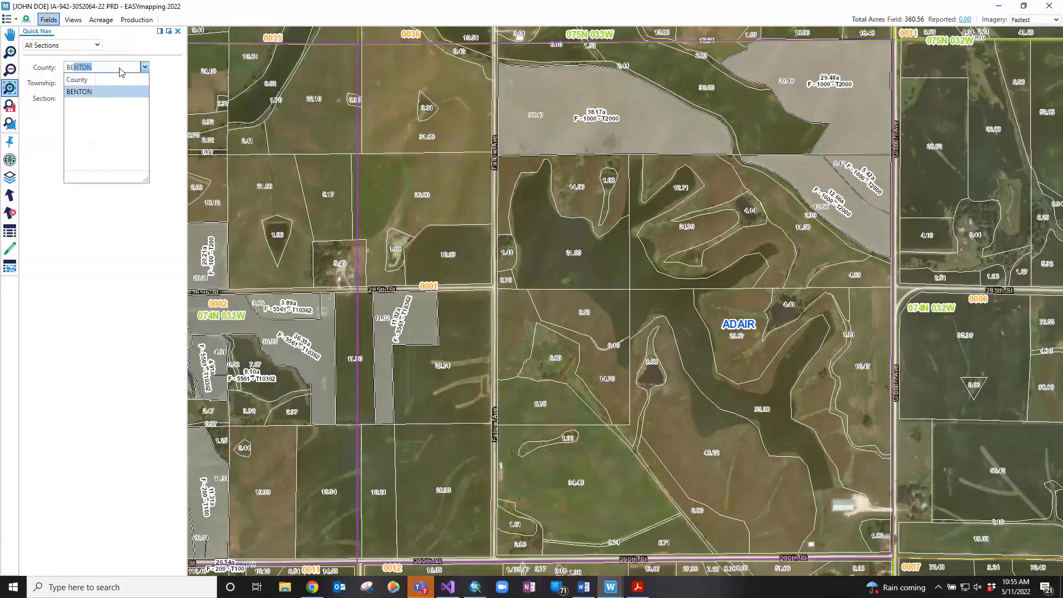
pyautogui.click(143, 89)
pyautogui.click(144, 84)
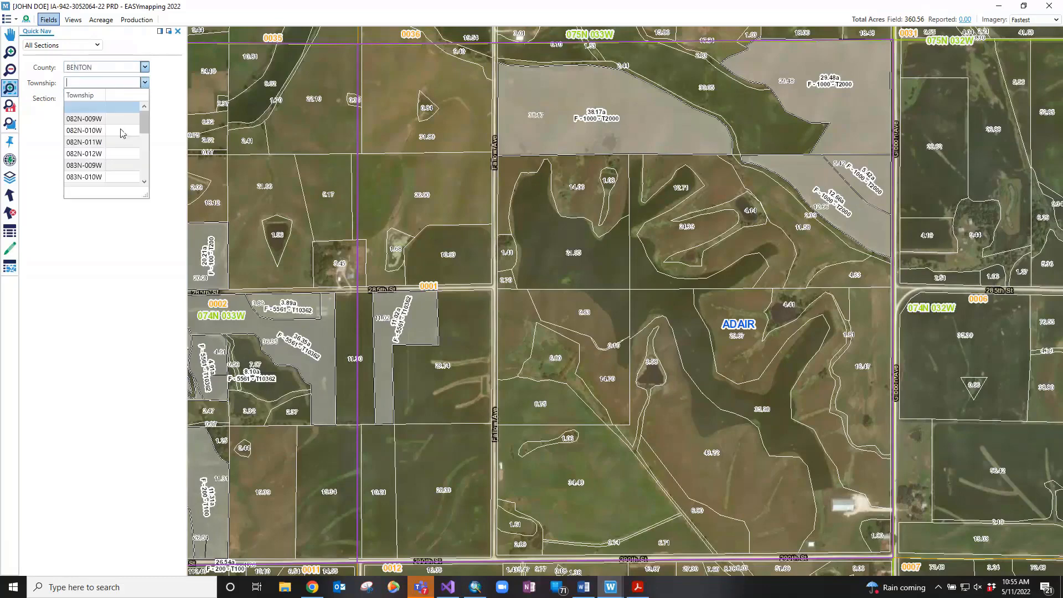
pyautogui.click(116, 142)
pyautogui.click(145, 99)
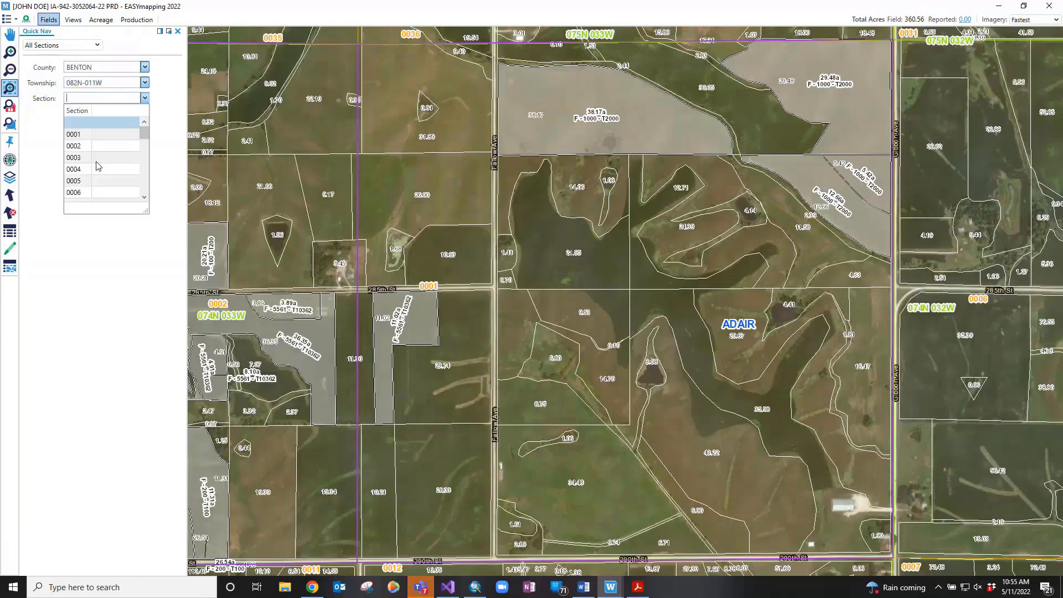
pyautogui.click(97, 159)
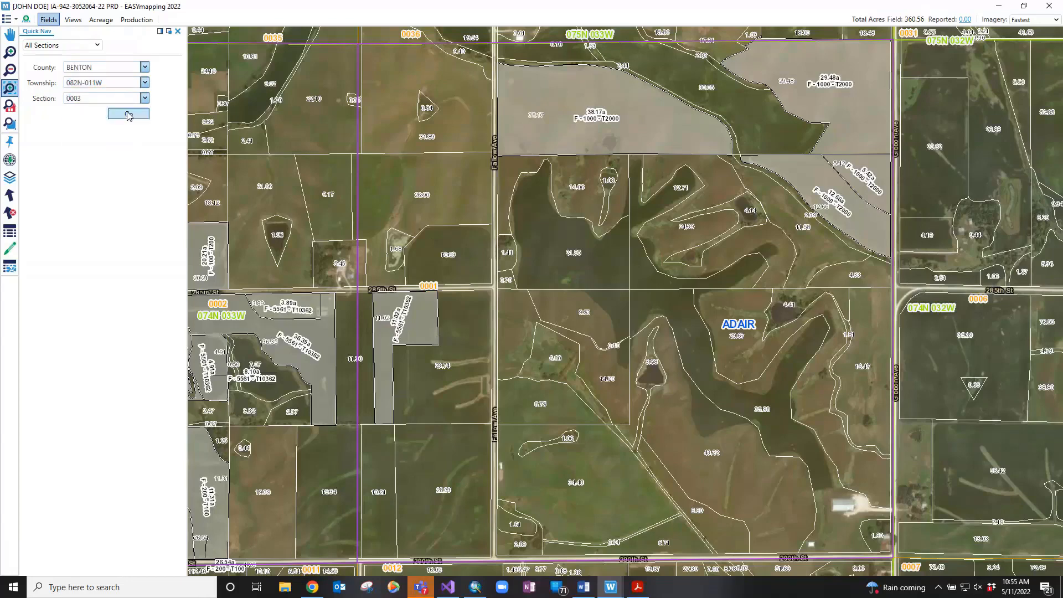
pyautogui.click(129, 114)
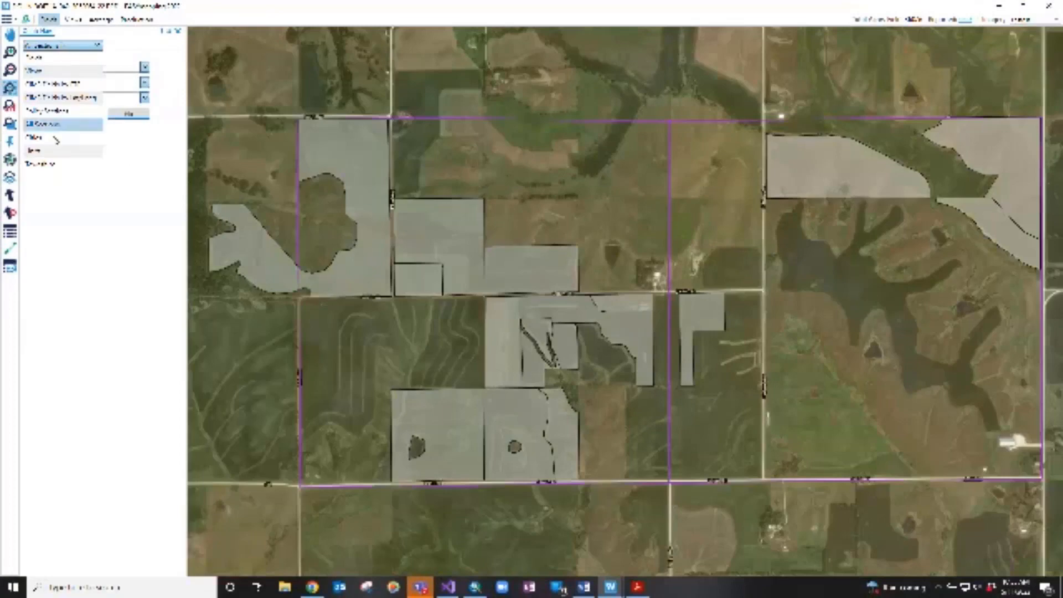
# Switch Quick Nav to Cities and jump the map to Adel in DALLAS county
pyautogui.click(56, 138)
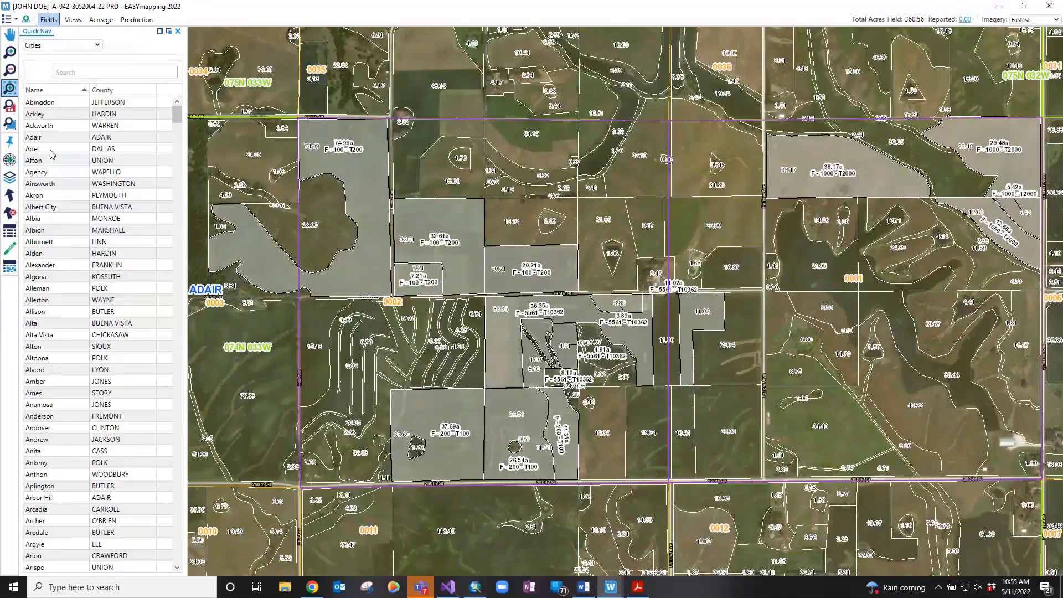
pyautogui.click(51, 150)
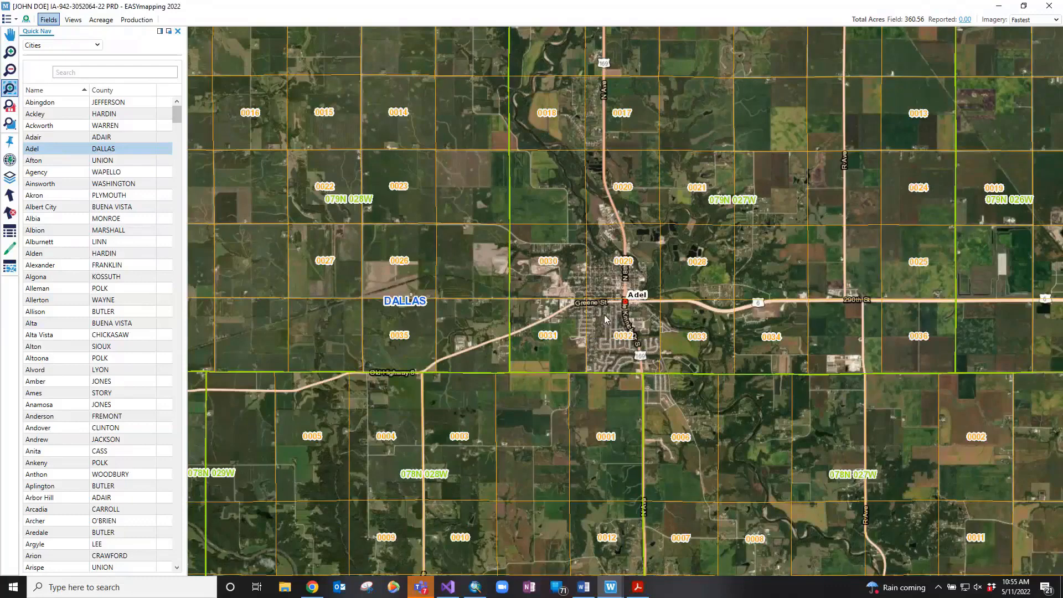
pyautogui.click(97, 46)
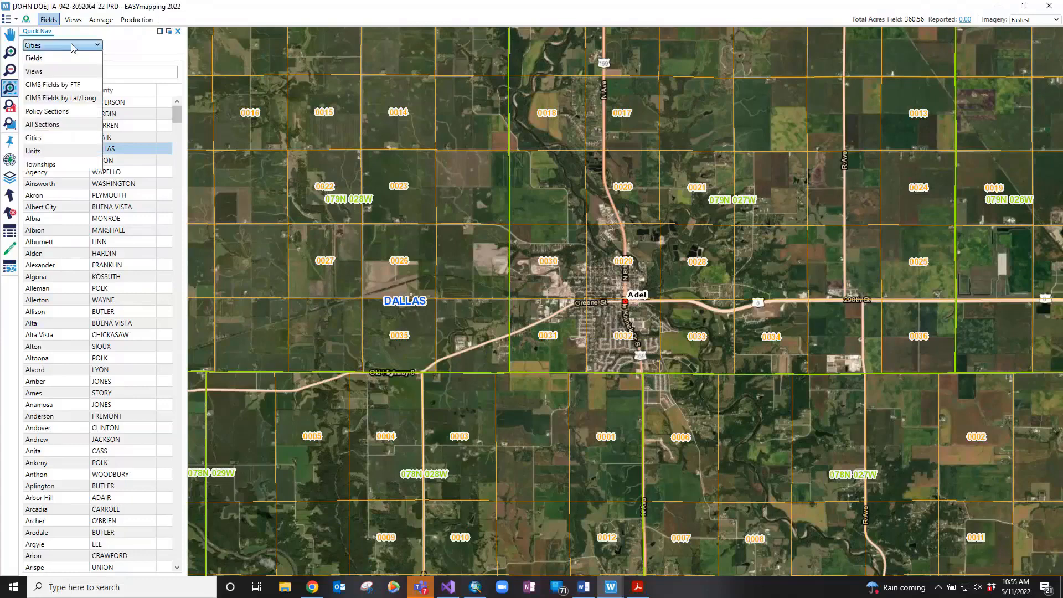
# Browse Units, then jump to CHEROKEE township 092N-039W and close the Quick Nav panel
pyautogui.click(55, 152)
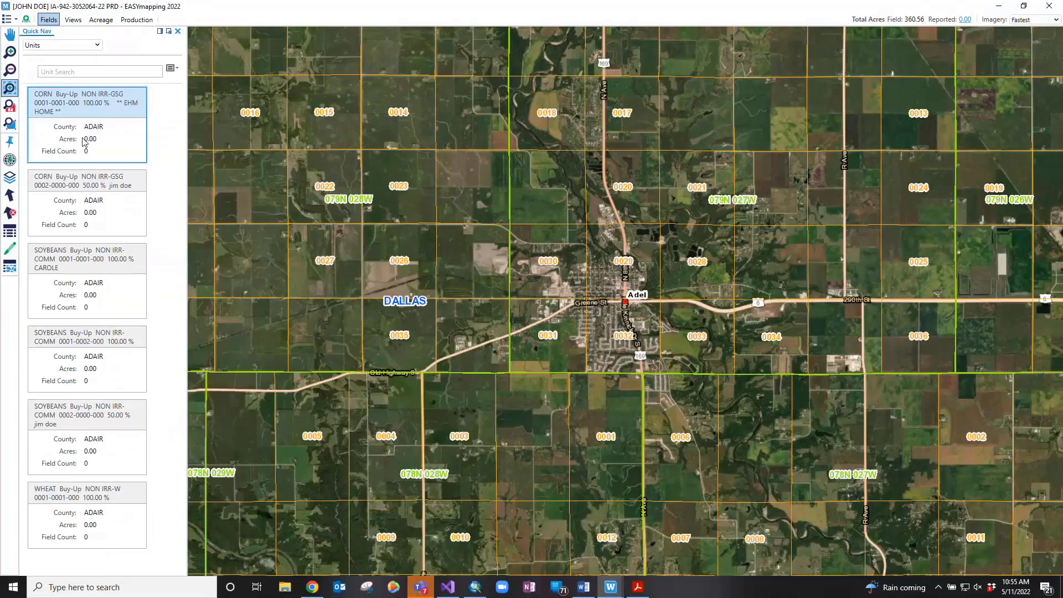
pyautogui.click(49, 45)
pyautogui.click(65, 166)
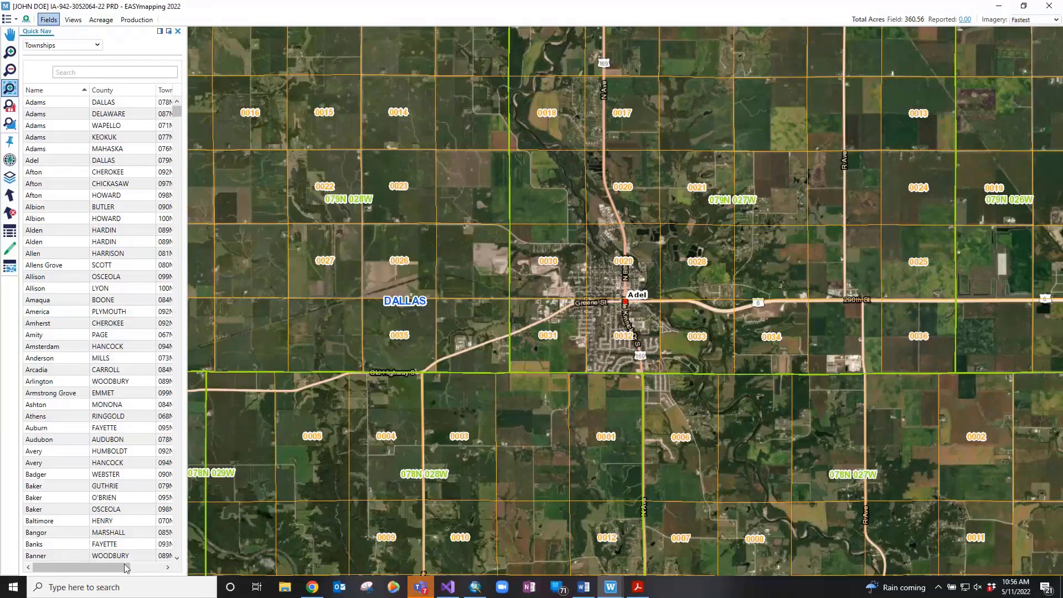
pyautogui.moveTo(126, 568); pyautogui.dragTo(152, 565)
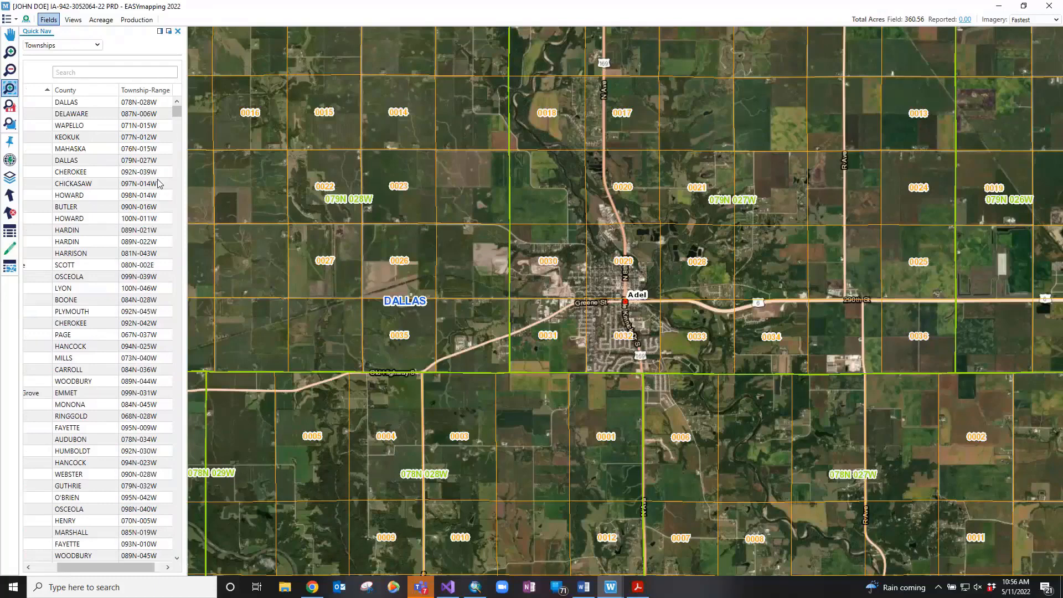
pyautogui.click(154, 173)
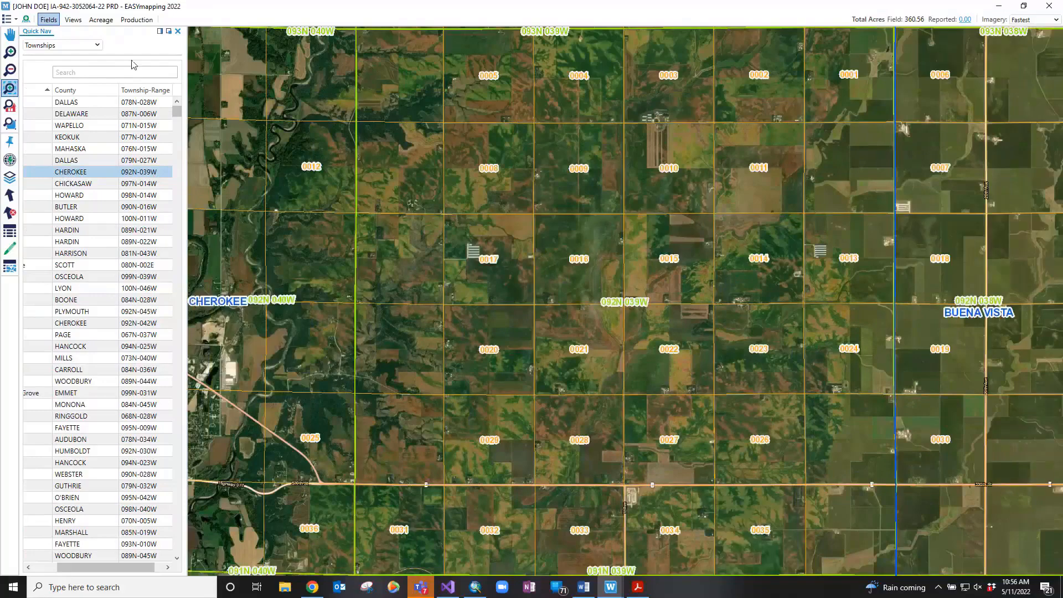
pyautogui.click(178, 32)
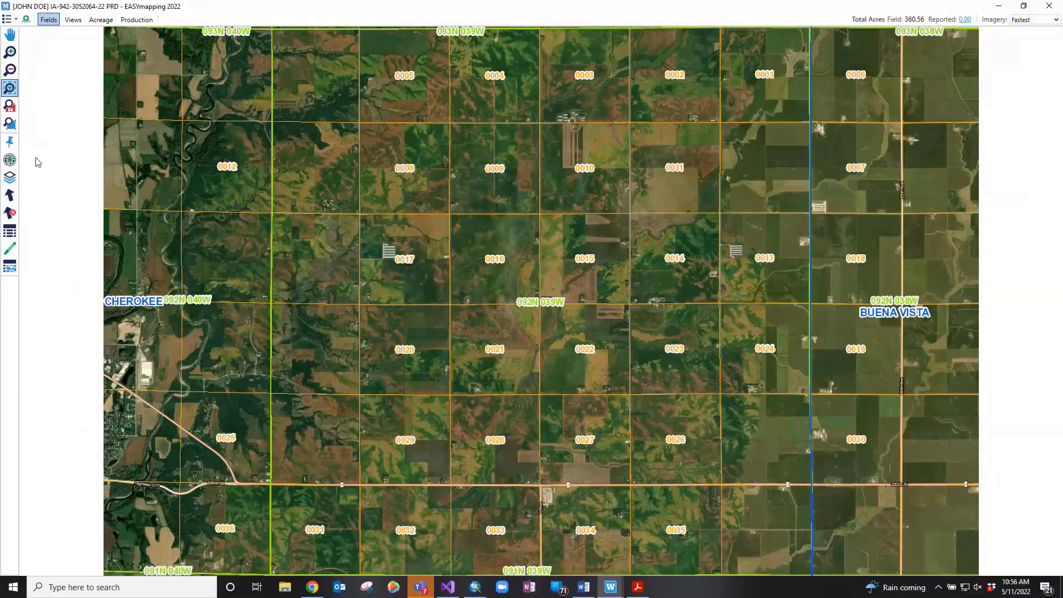
# Show Map Layers, zoom to the policy fields, toggle Policy Fields off and on, and hide CIMS Fields
pyautogui.click(11, 176)
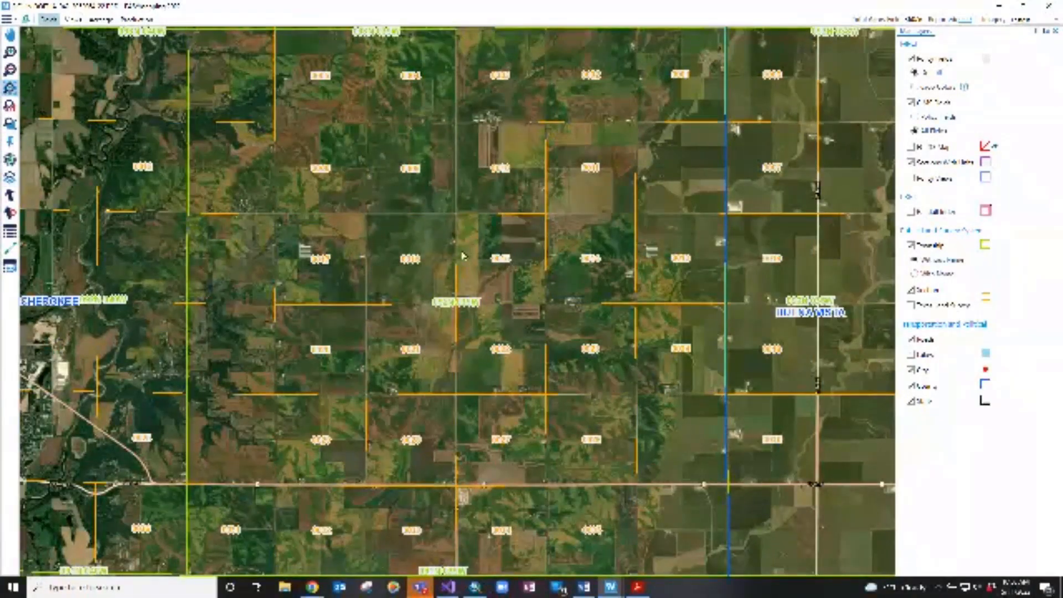
pyautogui.click(16, 111)
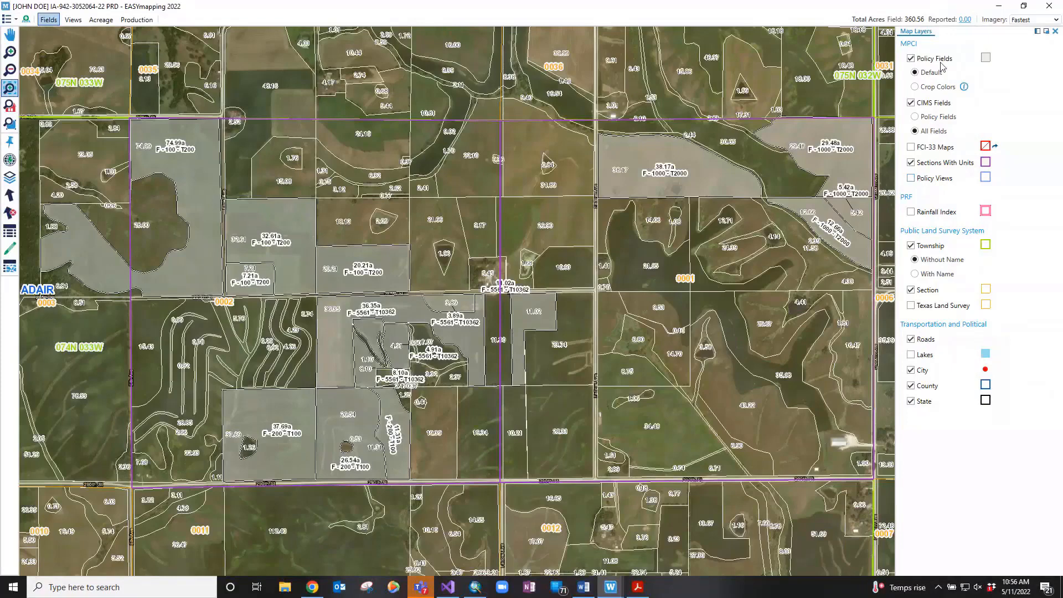
pyautogui.click(912, 59)
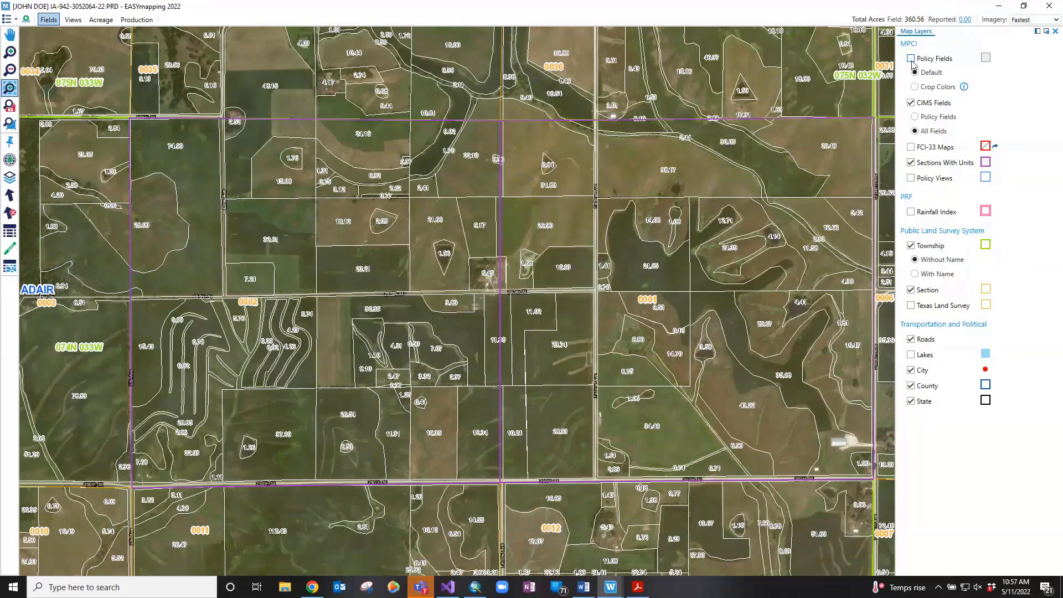
pyautogui.click(912, 59)
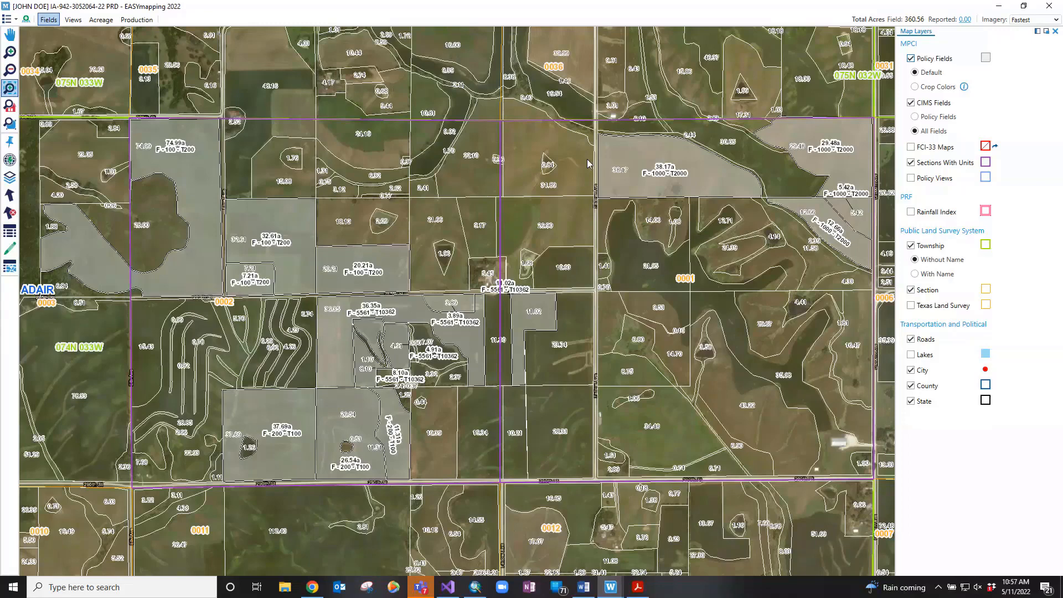
pyautogui.click(911, 103)
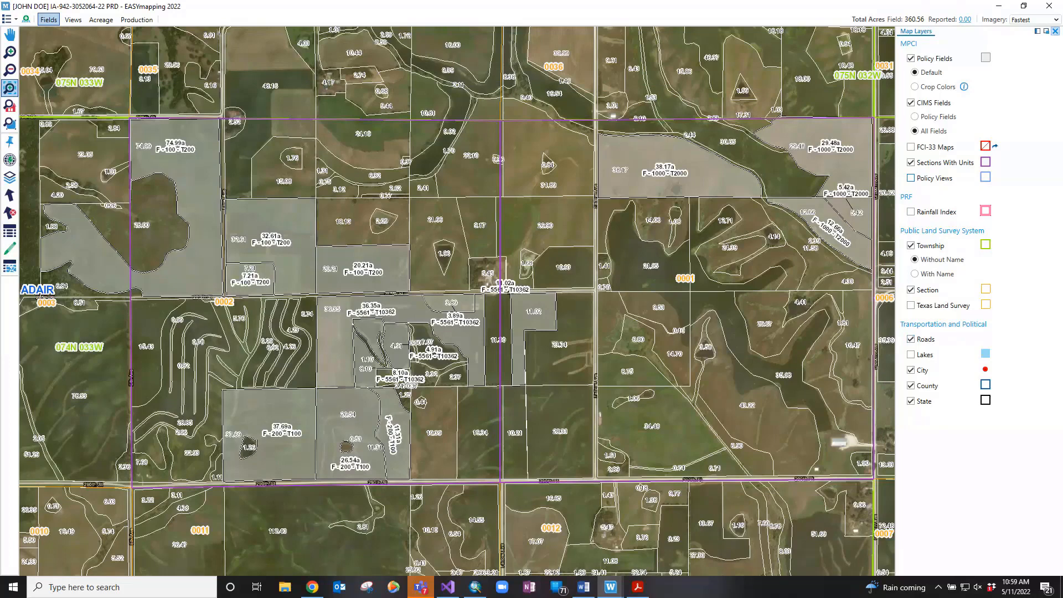
# Close the Map Layers panel and switch to the Select Fields tool
pyautogui.click(1056, 31)
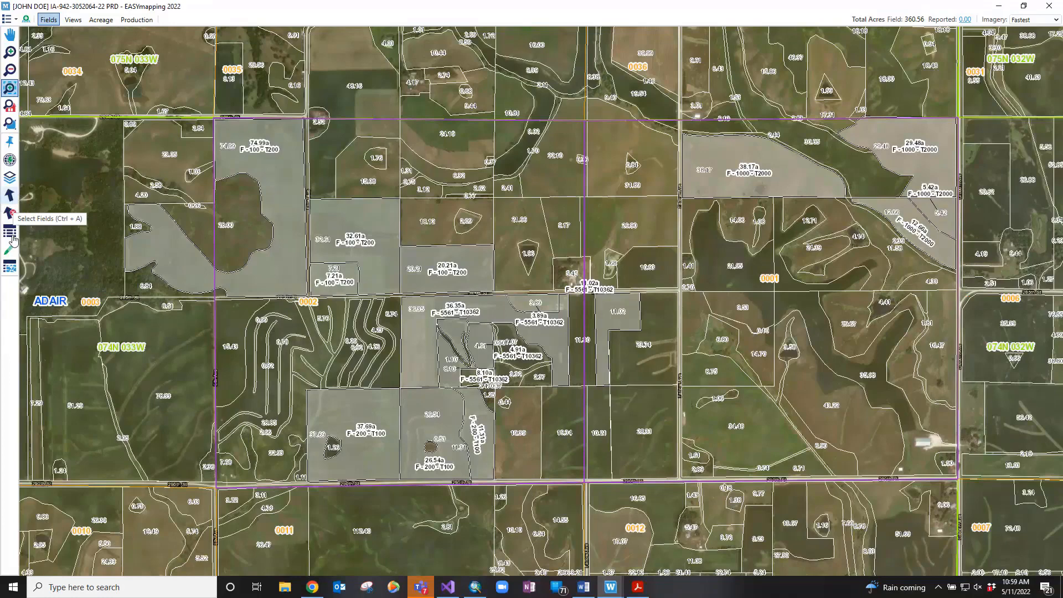
pyautogui.click(11, 197)
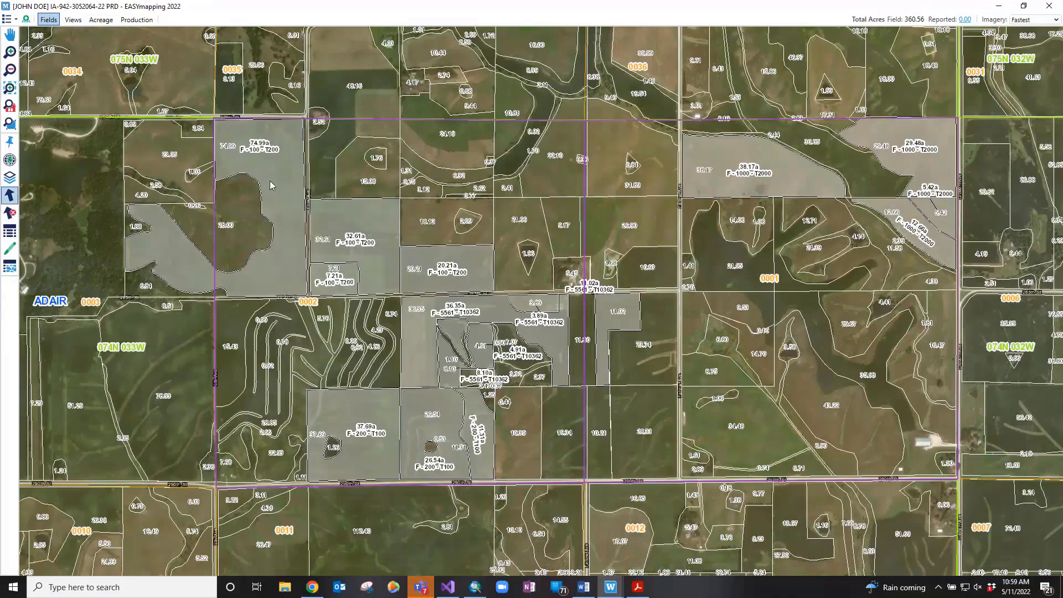
# Select the 74.99a, 32.61a, 7.21a and 20.21a fields together and bring up their actions menu
pyautogui.click(271, 185)
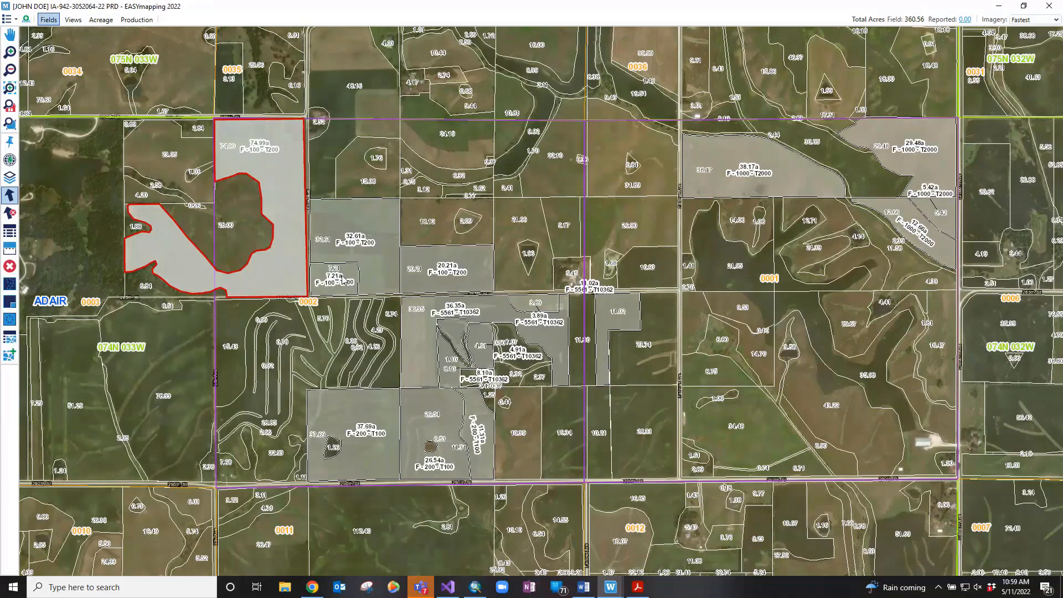
pyautogui.click(375, 264)
pyautogui.moveTo(341, 284); pyautogui.dragTo(438, 264)
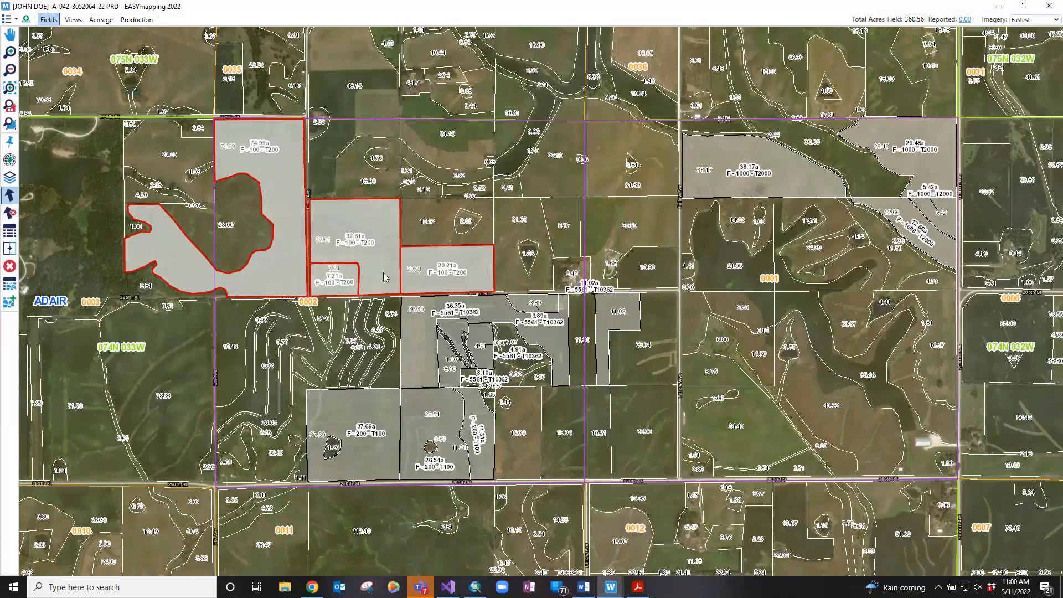
pyautogui.click(451, 264)
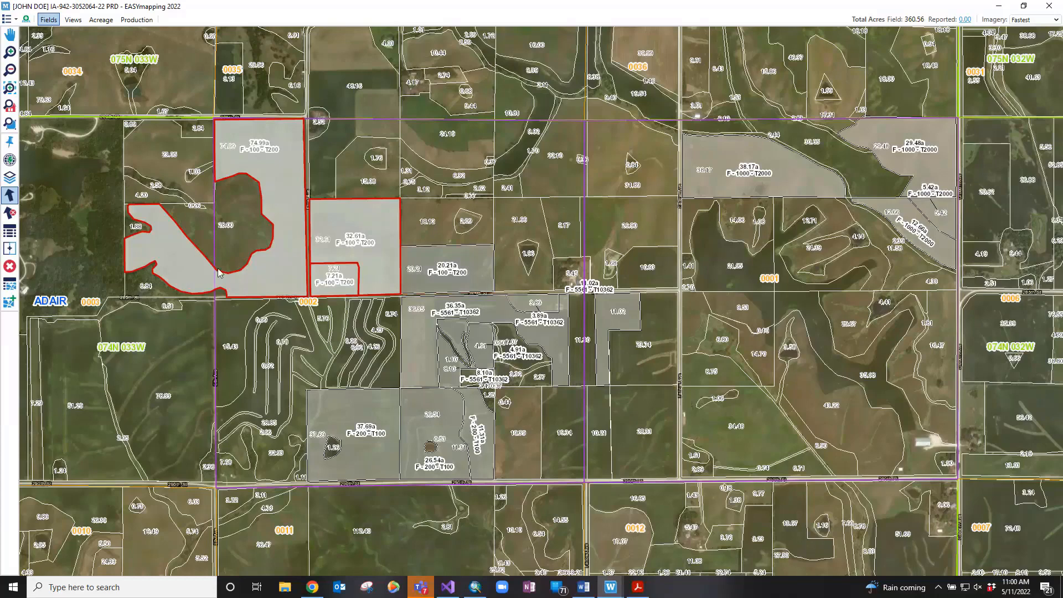
pyautogui.click(11, 215)
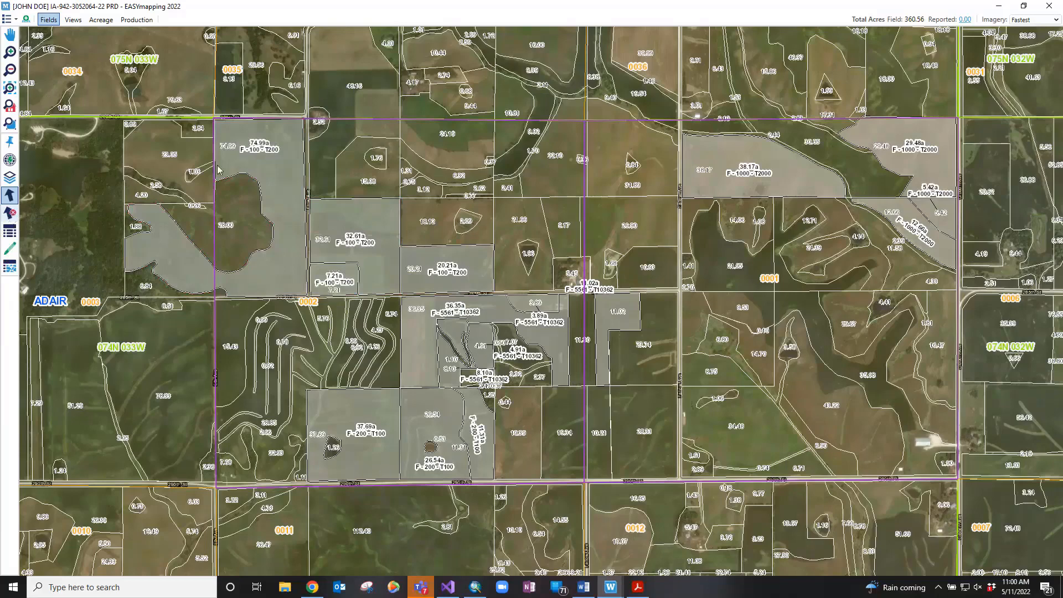
pyautogui.click(336, 259)
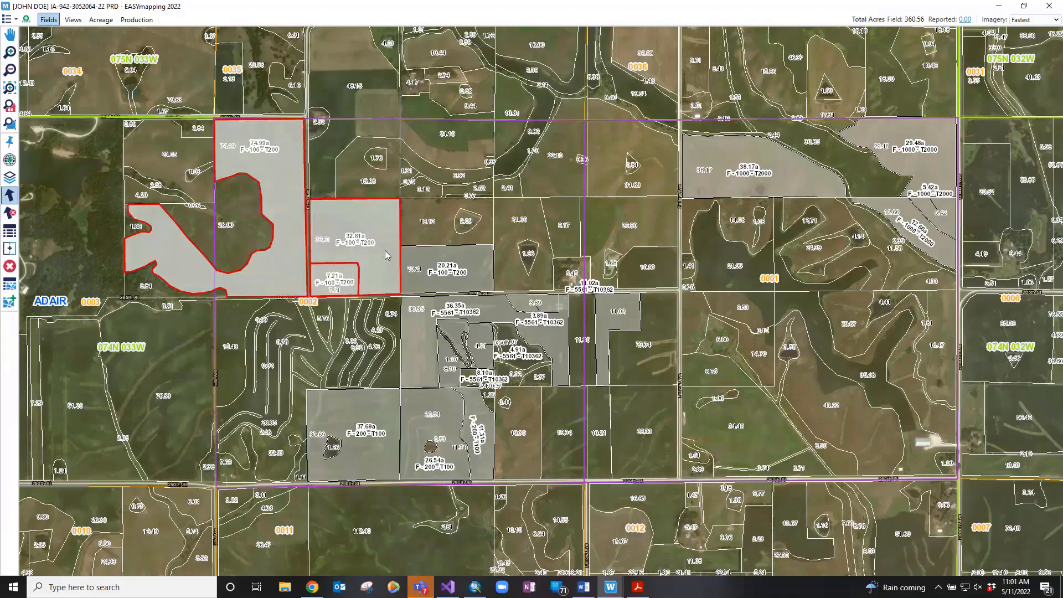
pyautogui.click(426, 264)
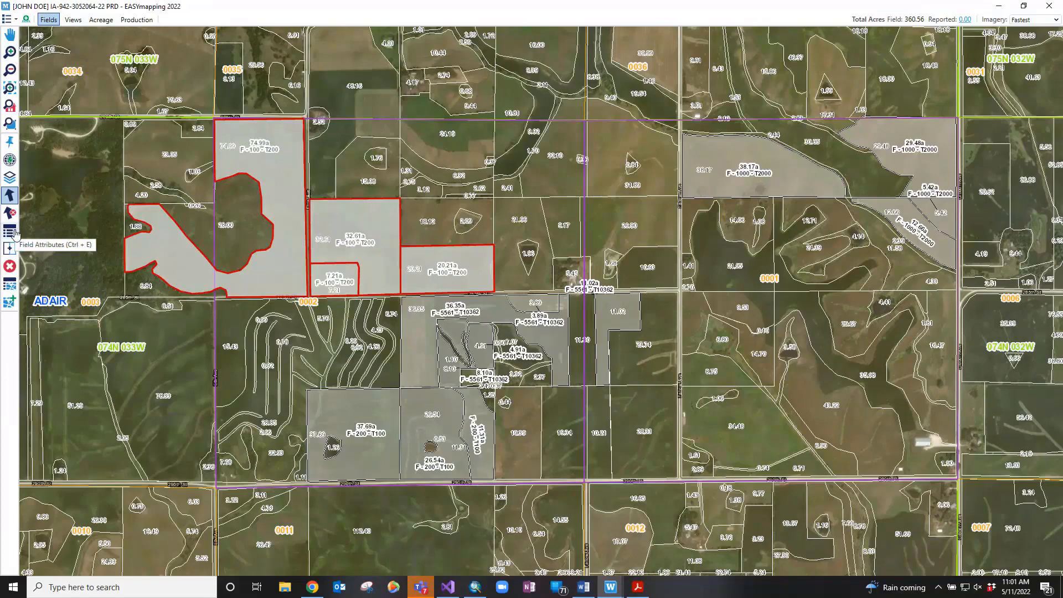
pyautogui.rightClick(362, 232)
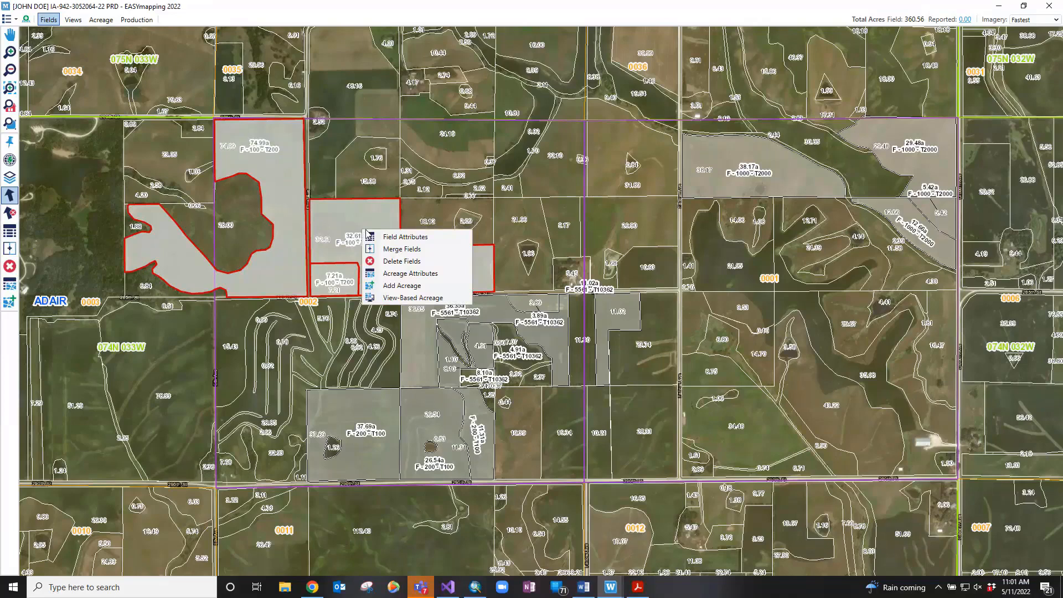
# Open Field Attributes for the four fields and change the 74.99-acre field's FSN from 100 to 200
pyautogui.click(370, 236)
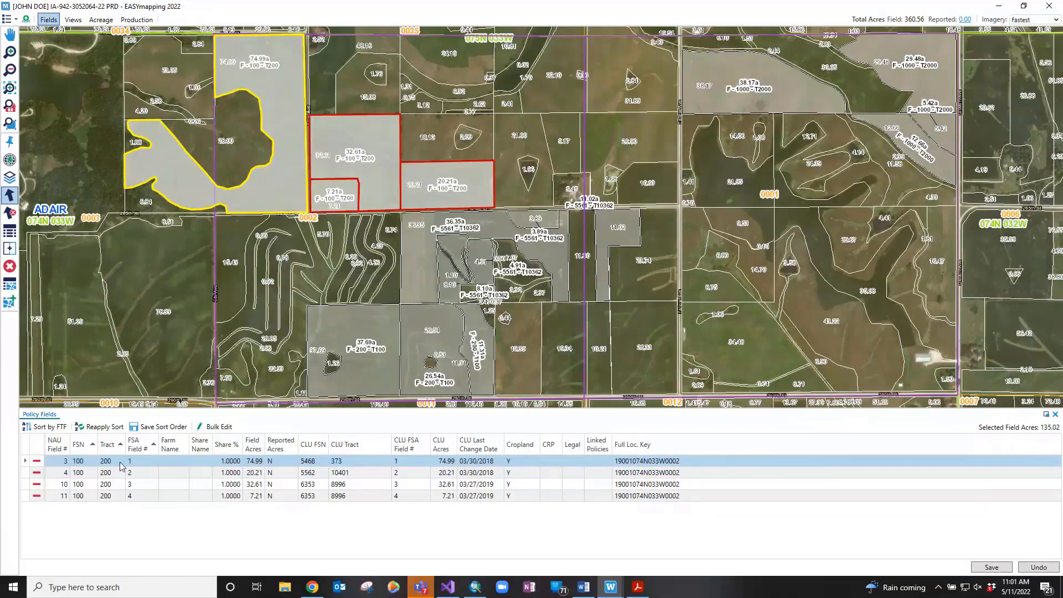
pyautogui.click(76, 463)
pyautogui.press('BackSpace')
pyautogui.write('2')
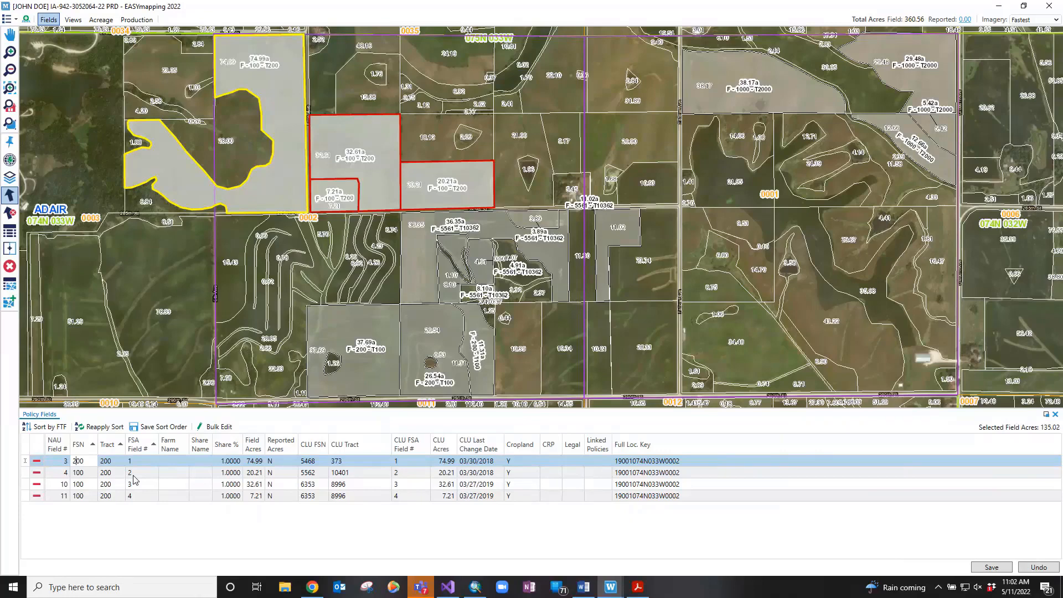
pyautogui.click(216, 427)
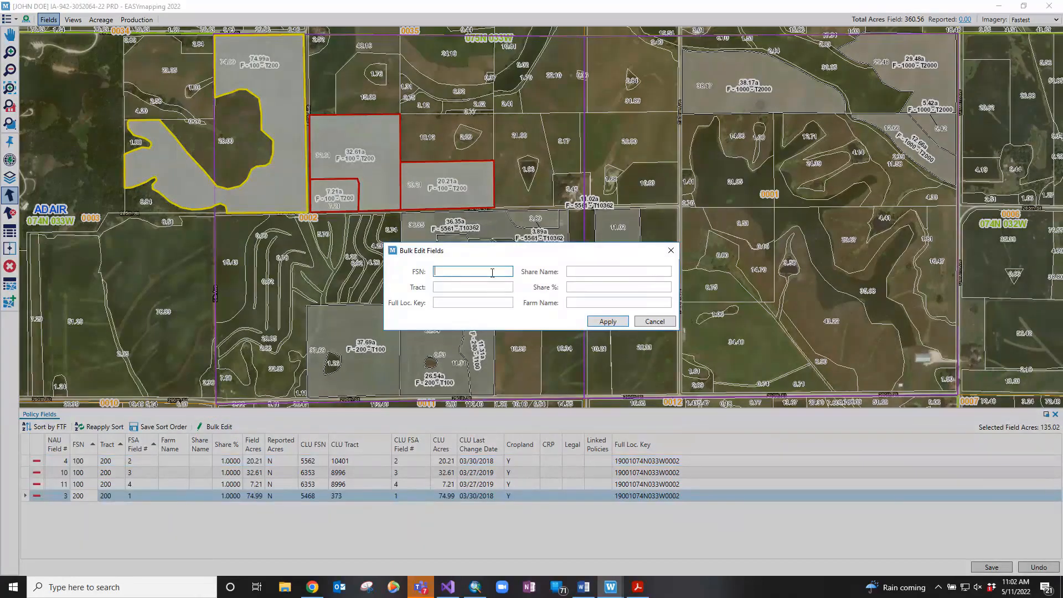
# Bulk-edit the four fields to FSN 300 and farm name Test, apply, and save
pyautogui.write('300')
pyautogui.press('Tab')
pyautogui.write('T')
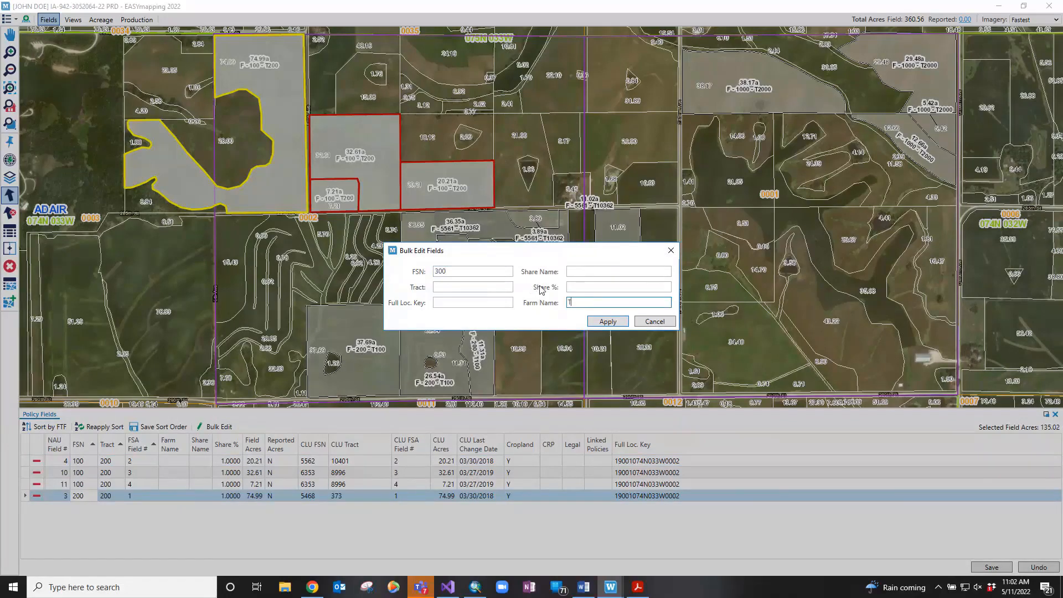
pyautogui.write('est')
pyautogui.click(606, 323)
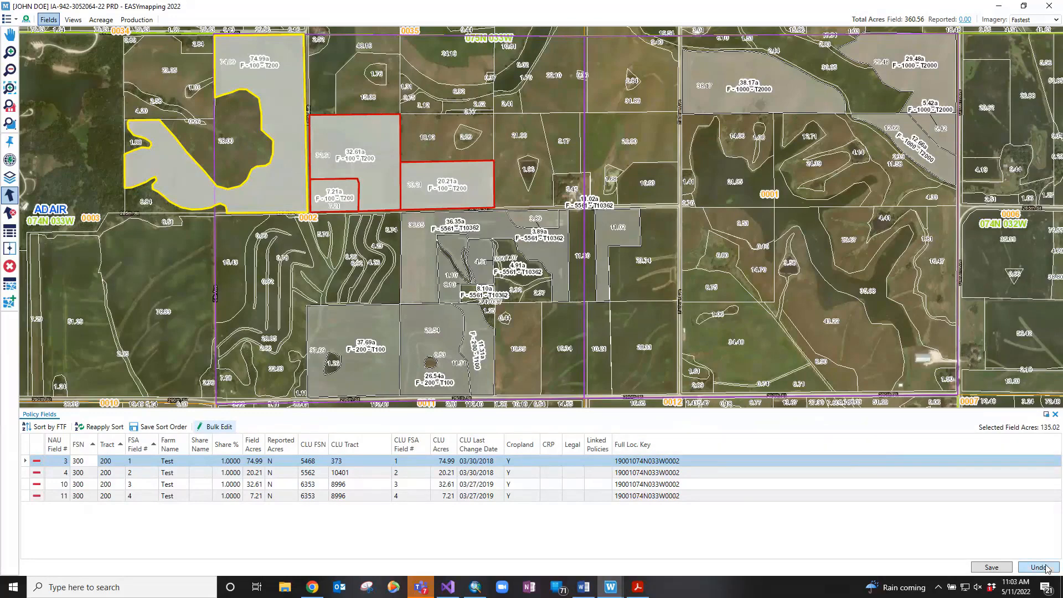
pyautogui.click(1004, 569)
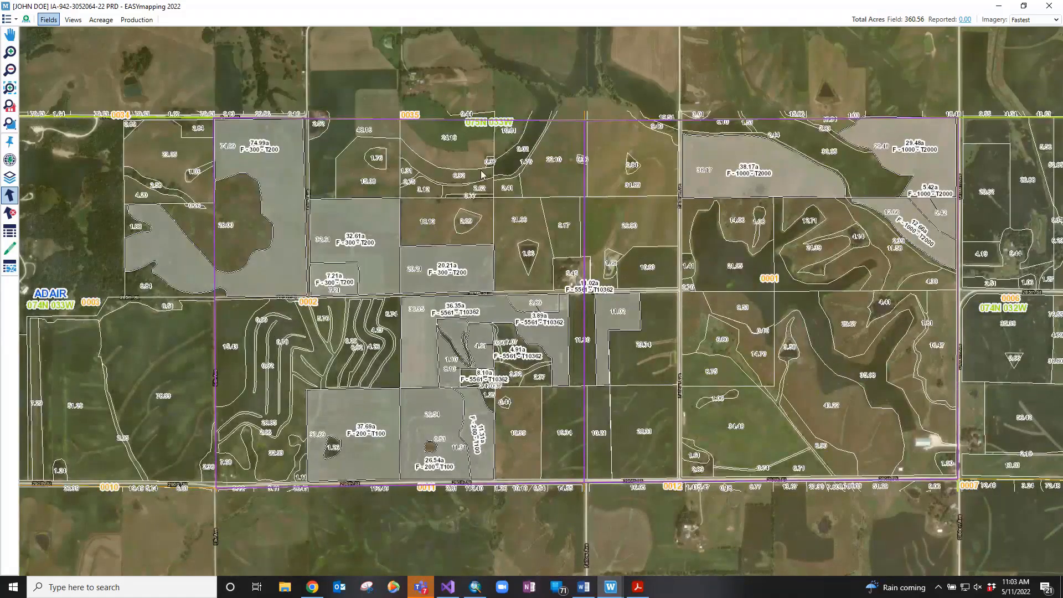
# Add the 9.17, 21.66, 31.89 and 26.90 acre CIMS fields as policy fields and save
pyautogui.click(574, 214)
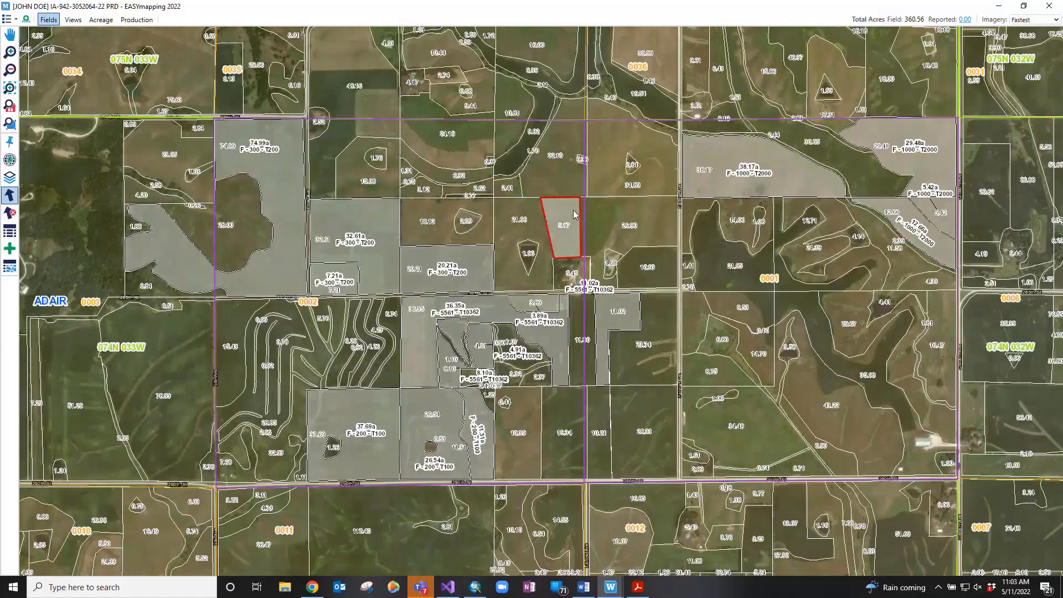
pyautogui.click(539, 225)
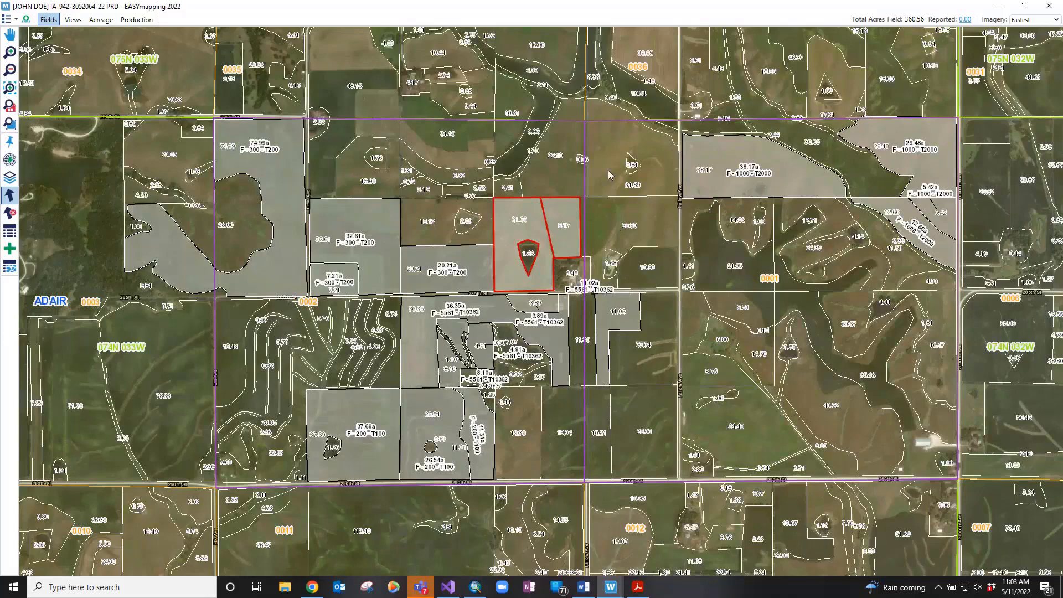
pyautogui.click(609, 173)
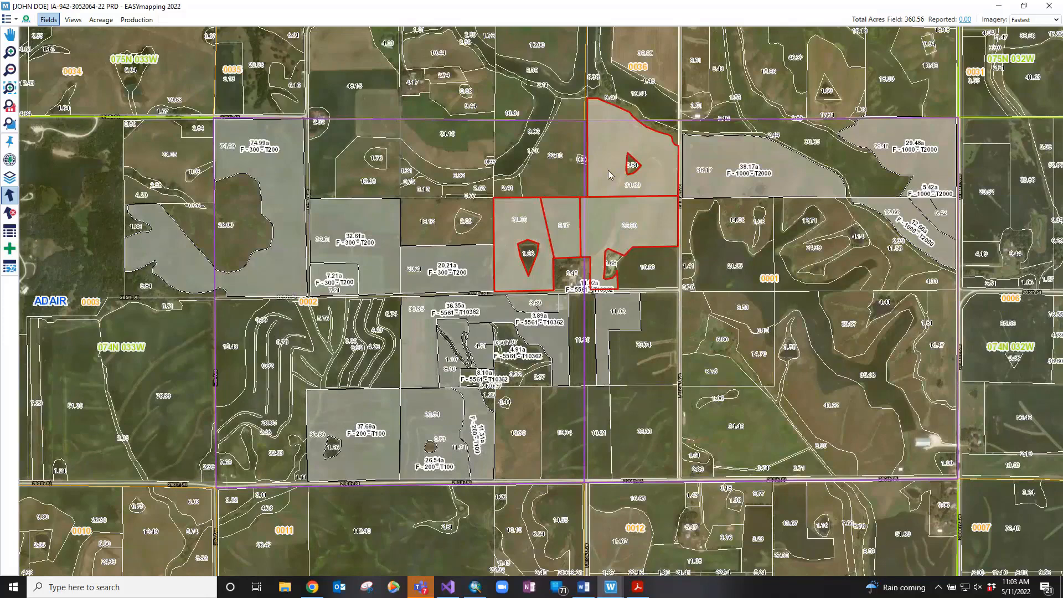
pyautogui.rightClick(608, 171)
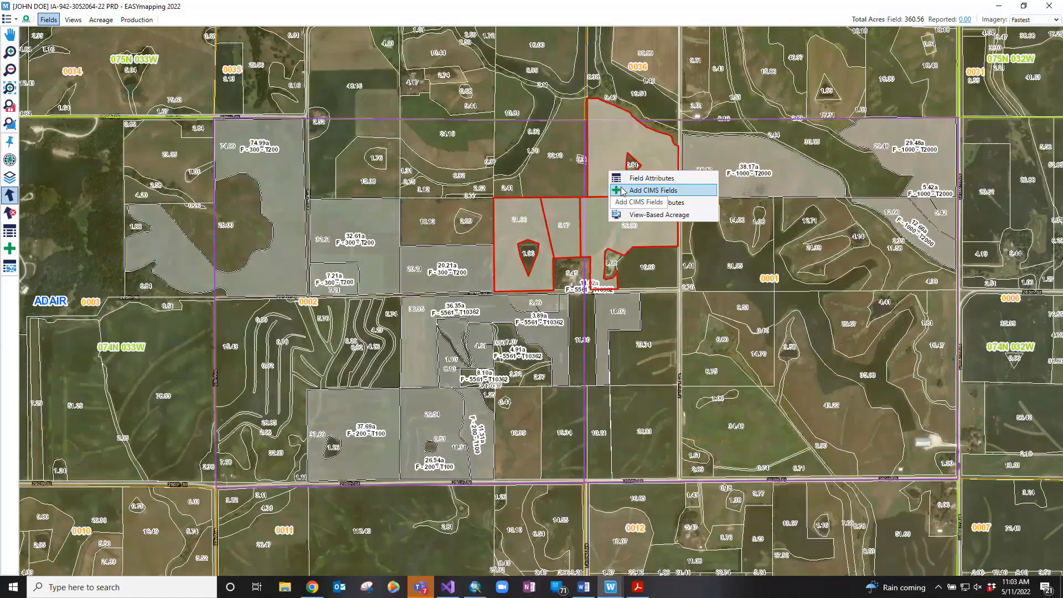
pyautogui.click(622, 191)
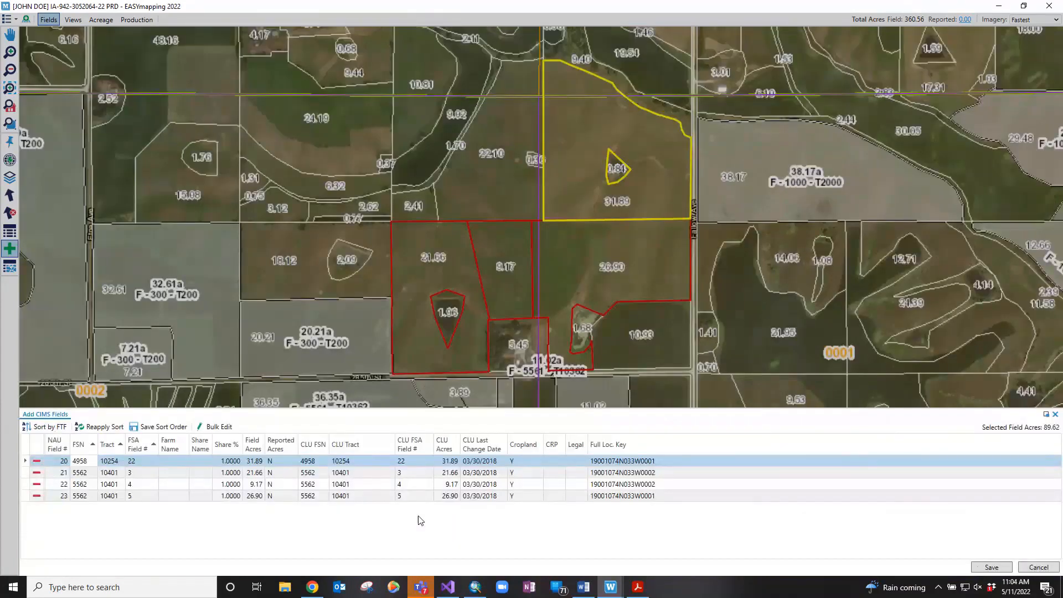
pyautogui.click(987, 568)
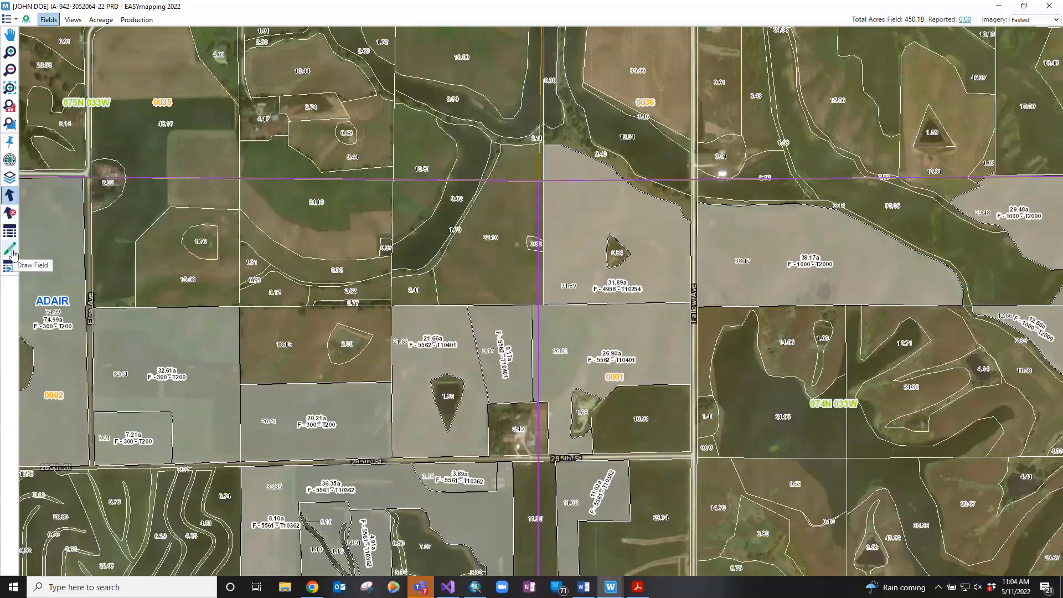
# Draw a new field outline along the section line inside the 24.19 area
pyautogui.click(11, 250)
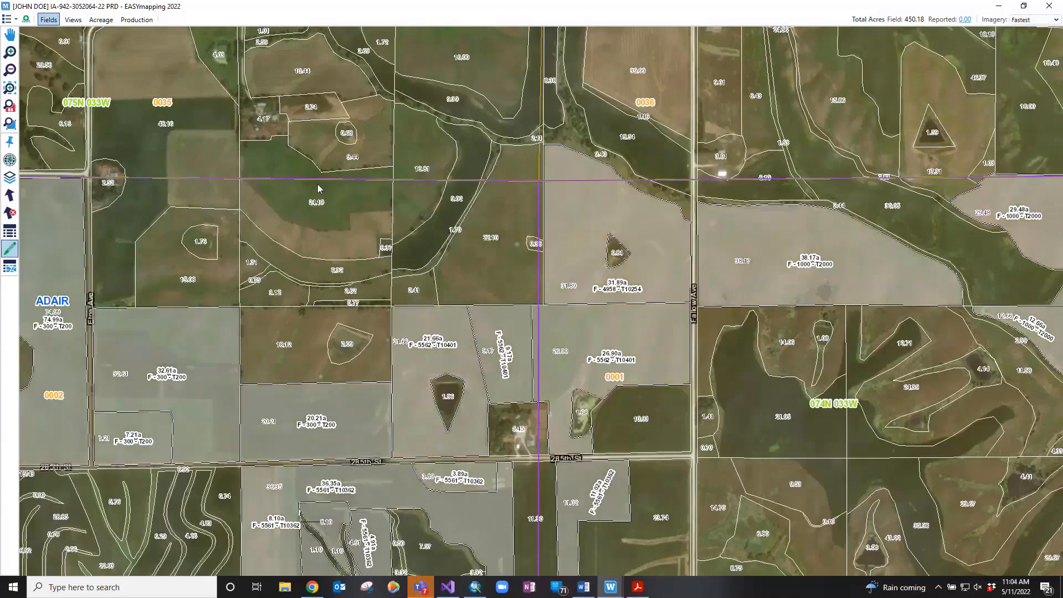
pyautogui.click(358, 178)
pyautogui.click(357, 190)
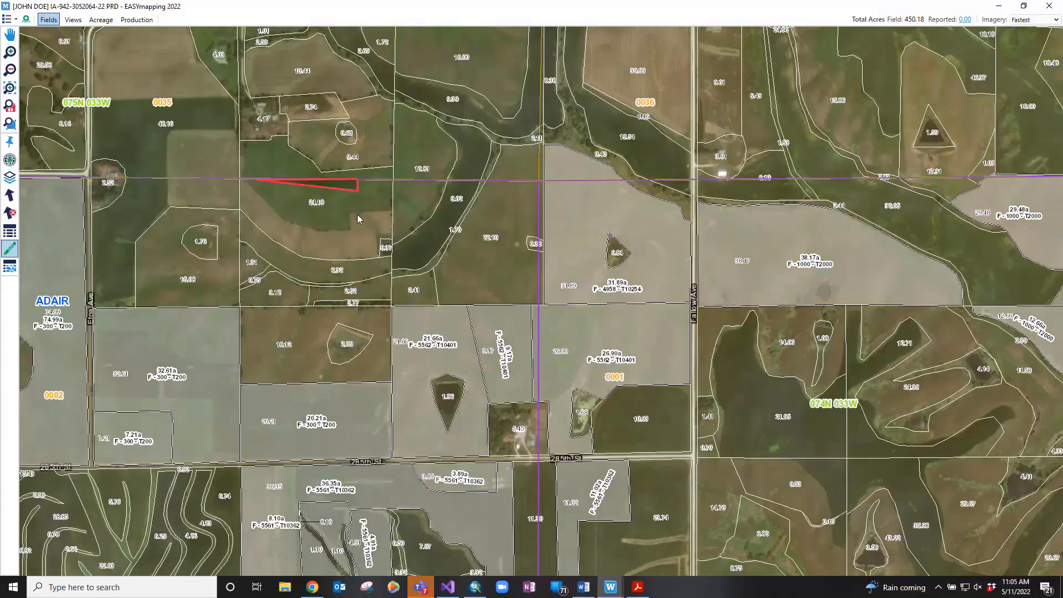
pyautogui.click(357, 215)
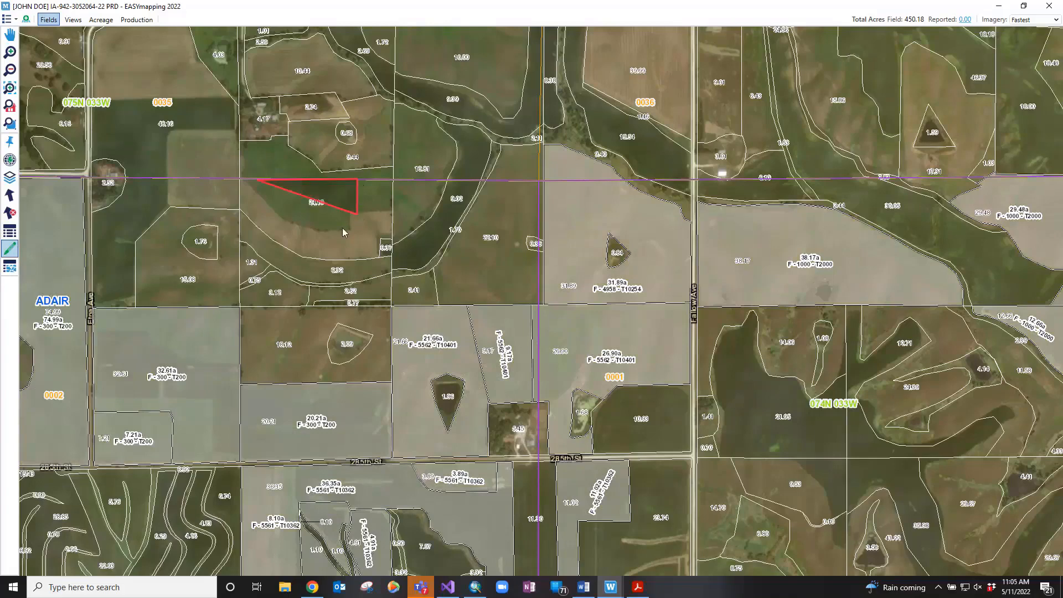
pyautogui.click(342, 227)
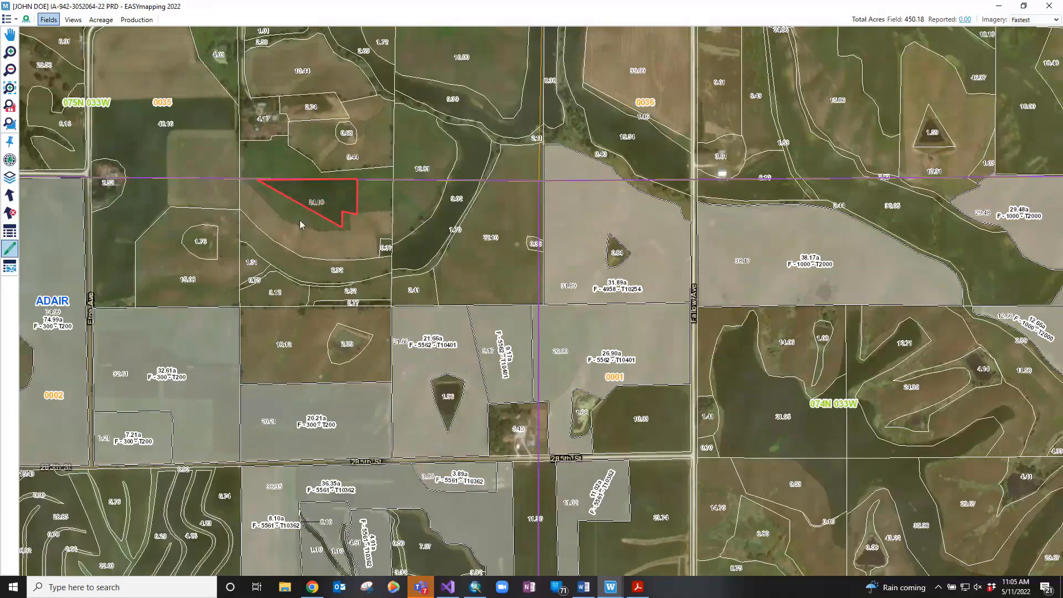
pyautogui.click(307, 227)
pyautogui.click(282, 210)
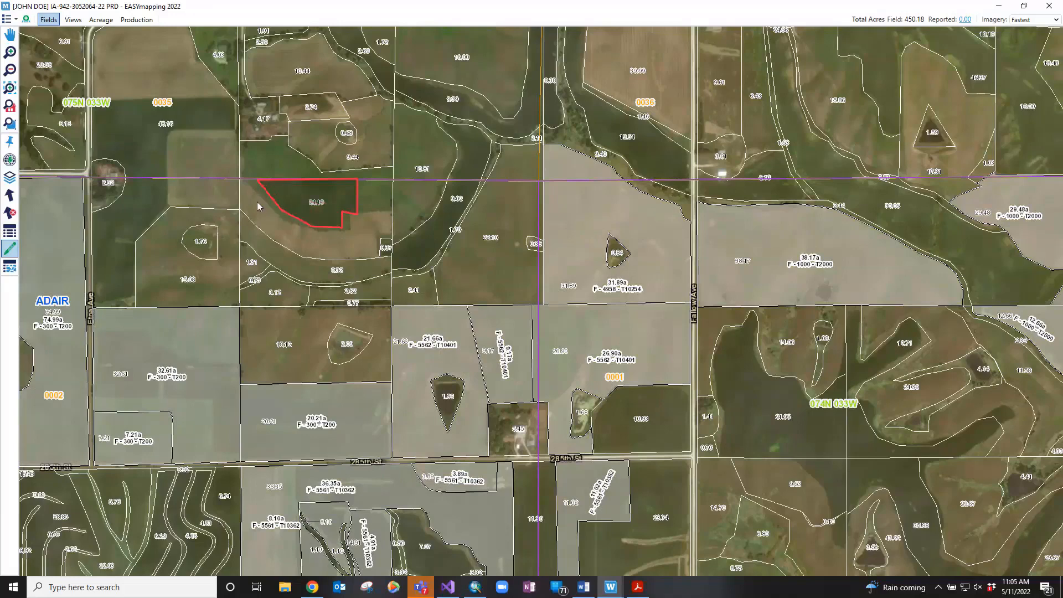
pyautogui.click(258, 205)
pyautogui.doubleClick(257, 205)
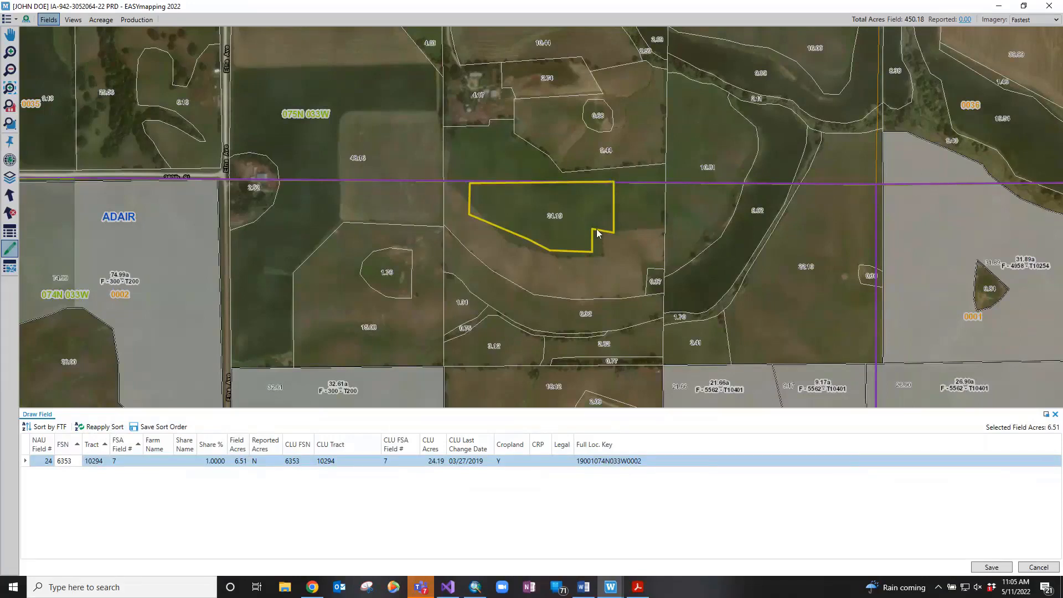
# Change the new field's acres from 6.51 to 7.23 and save it
pyautogui.click(240, 461)
pyautogui.hotkey('ctrl', 'a')
pyautogui.write('7.23')
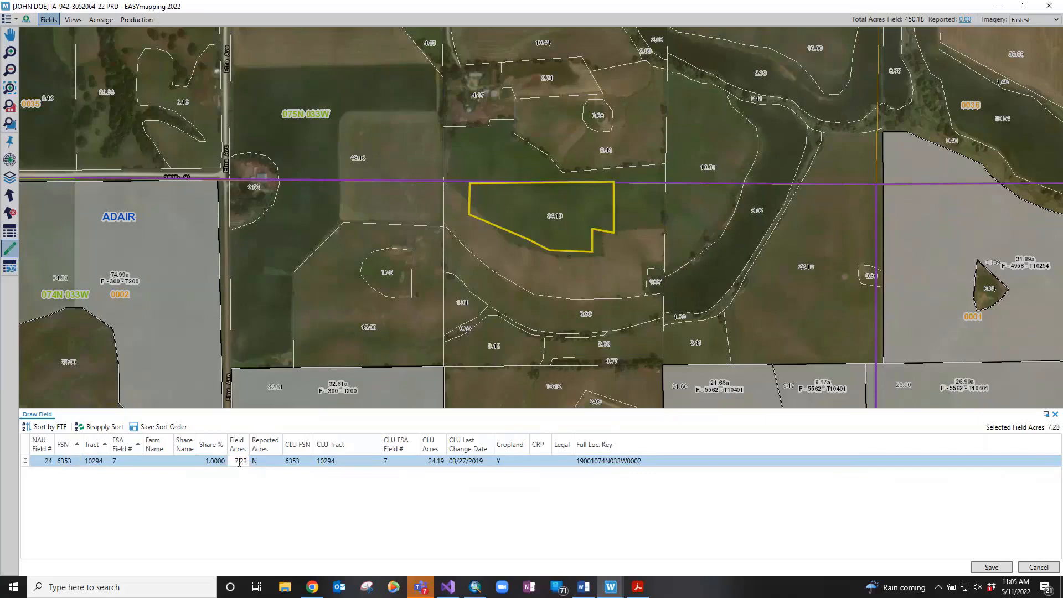
pyautogui.click(979, 569)
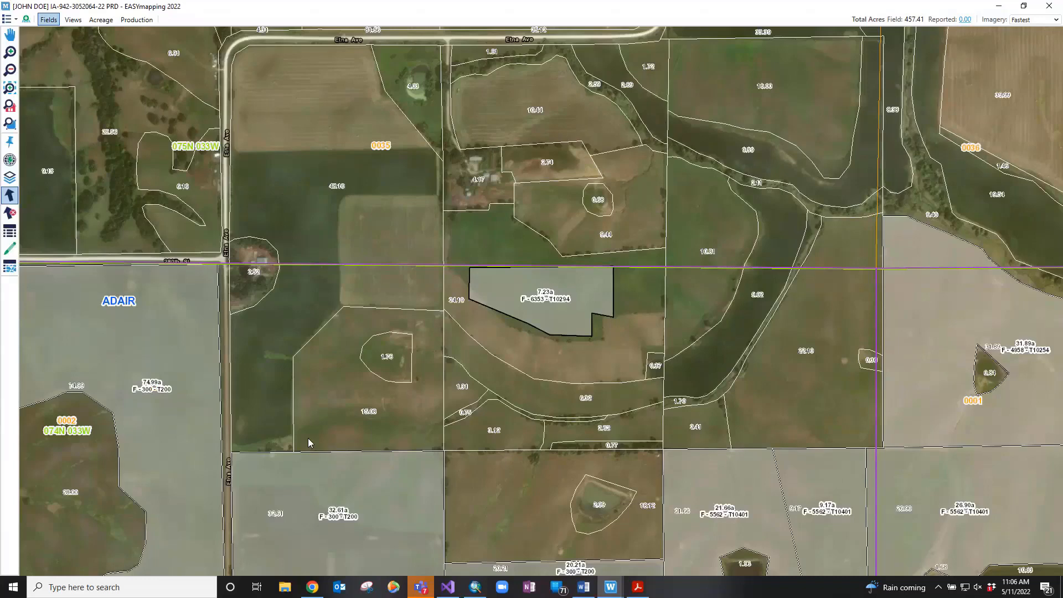
# Zoom out to the surrounding sections and select the 7.23a, 21.66a and 9.17a fields
pyautogui.click(11, 108)
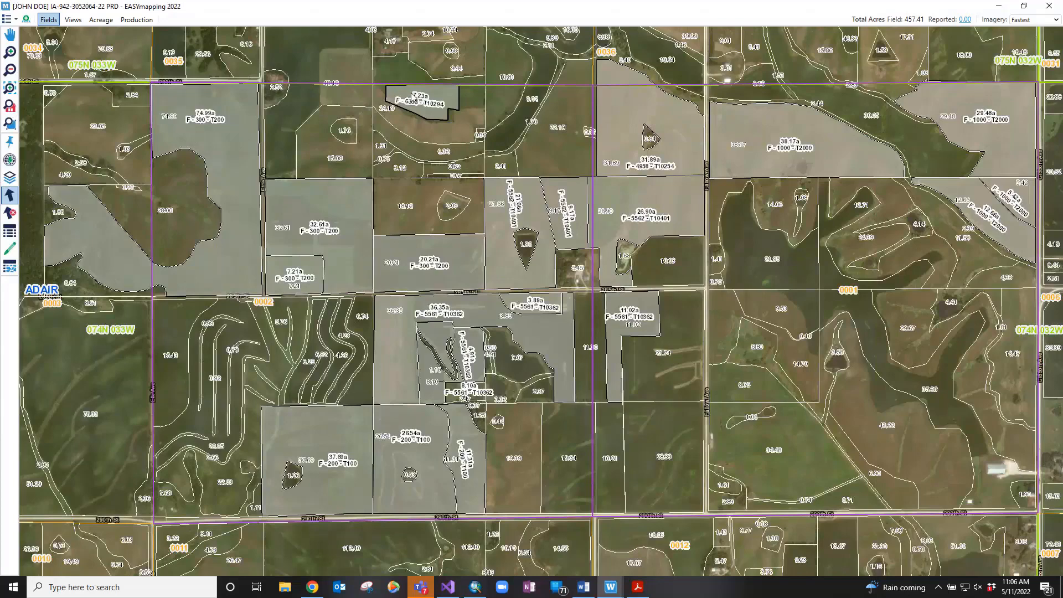
pyautogui.click(417, 98)
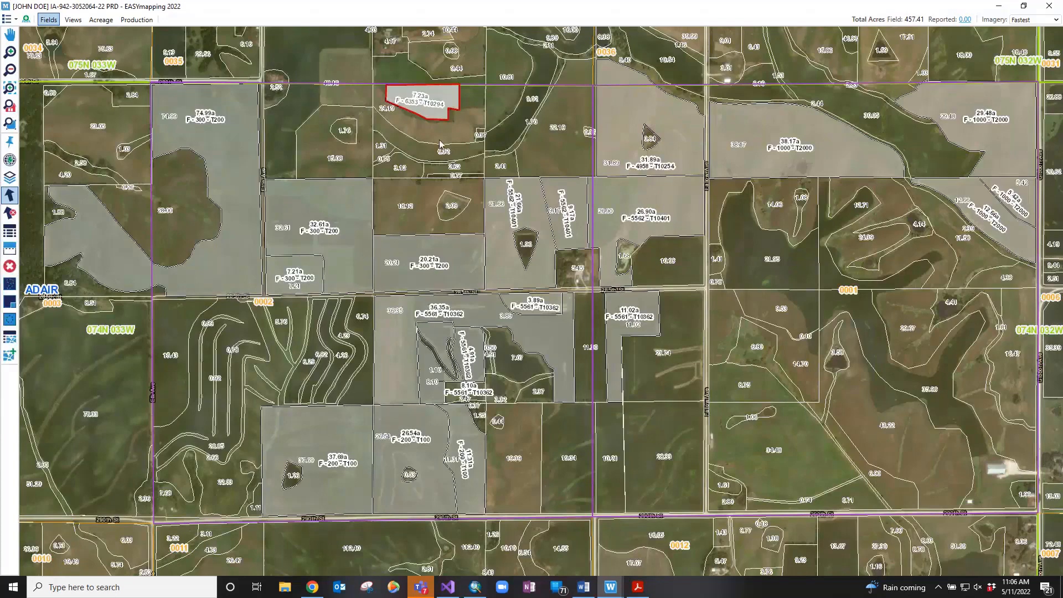
pyautogui.keyDown('ctrl'); pyautogui.click(498, 207); pyautogui.keyUp('ctrl')
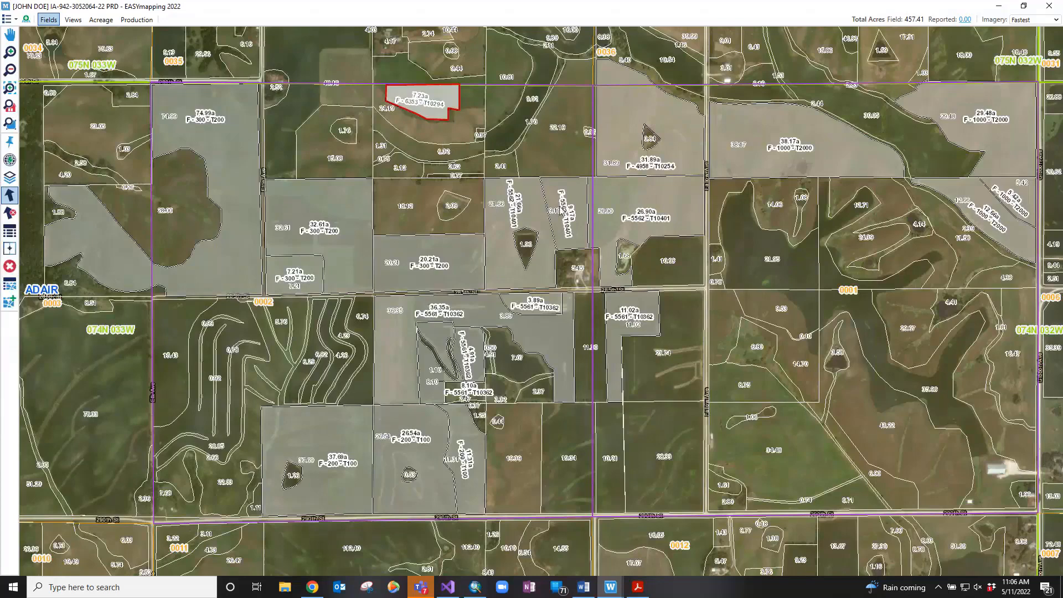
pyautogui.keyDown('ctrl'); pyautogui.click(561, 208); pyautogui.keyUp('ctrl')
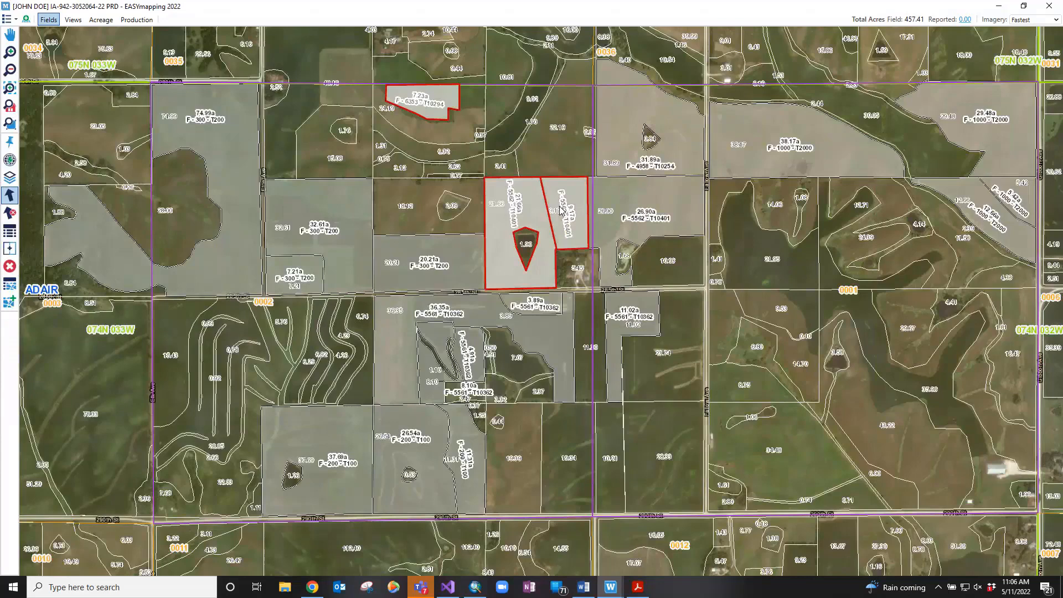
# Delete the 7.23a, 21.66a and 9.17a fields, confirming the permanent deletion
pyautogui.rightClick(561, 209)
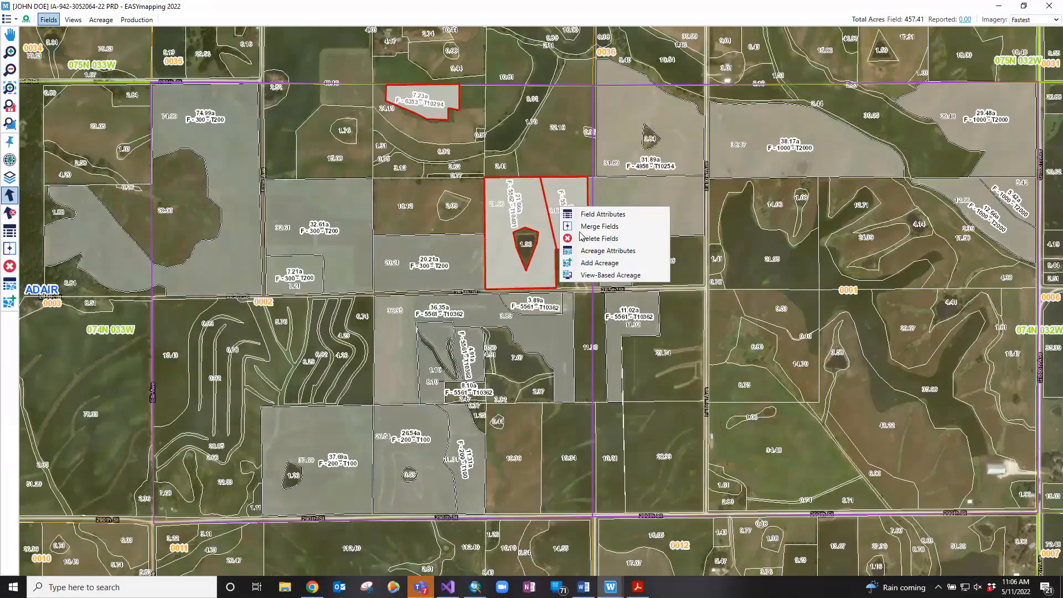
pyautogui.click(580, 237)
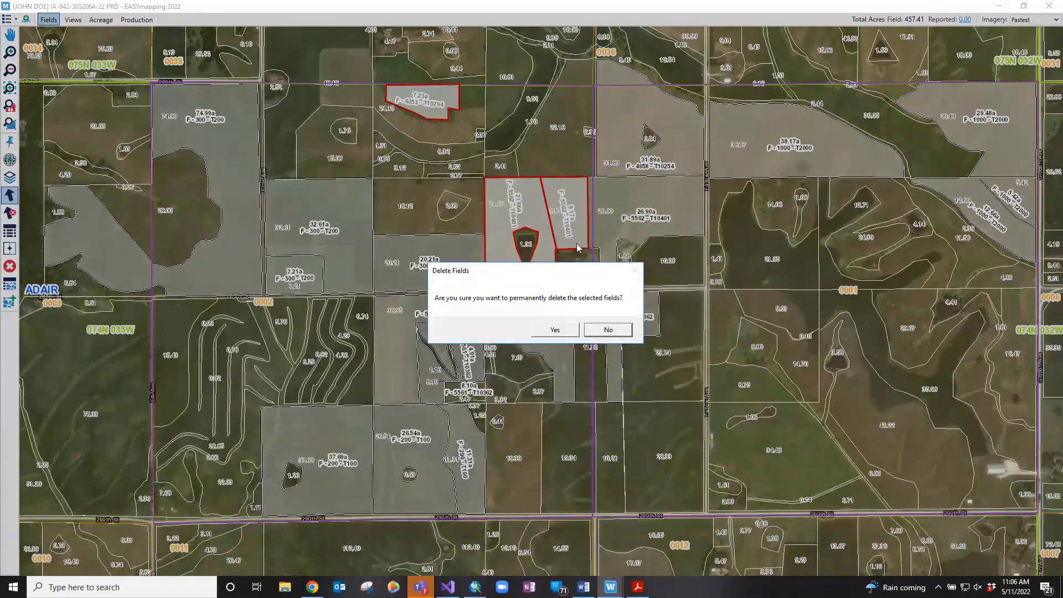
pyautogui.click(556, 330)
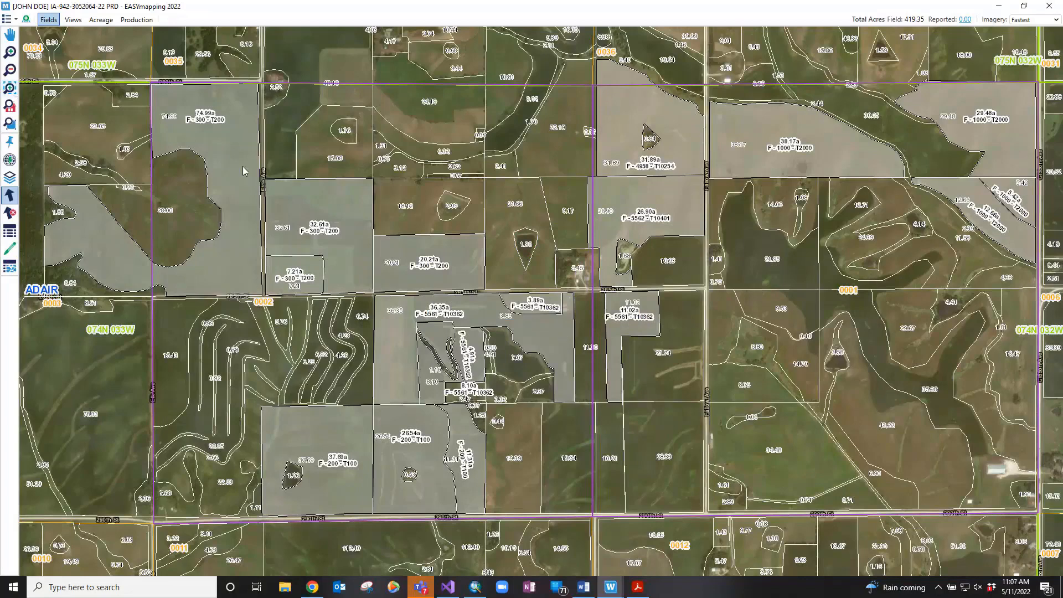
# Zoom into a box around the 32.61a field and select it
pyautogui.click(10, 88)
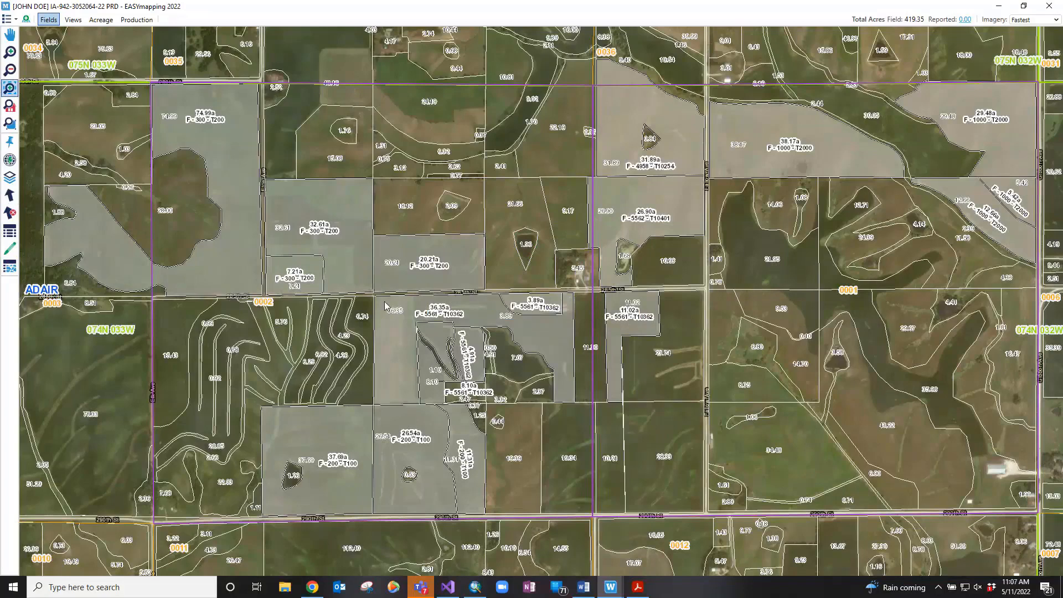
pyautogui.moveTo(347, 275); pyautogui.dragTo(245, 167)
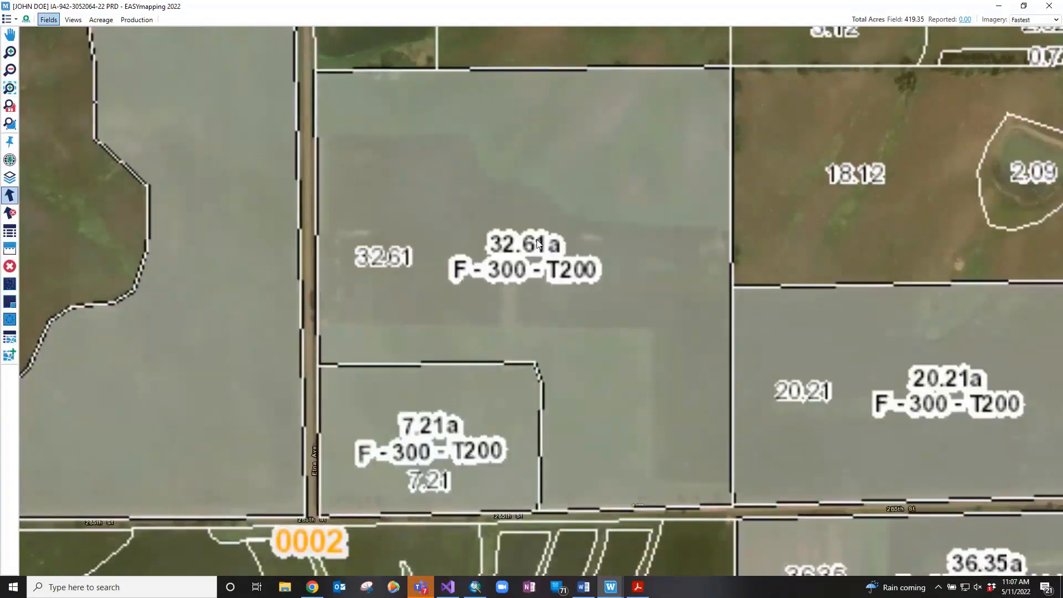
pyautogui.click(537, 239)
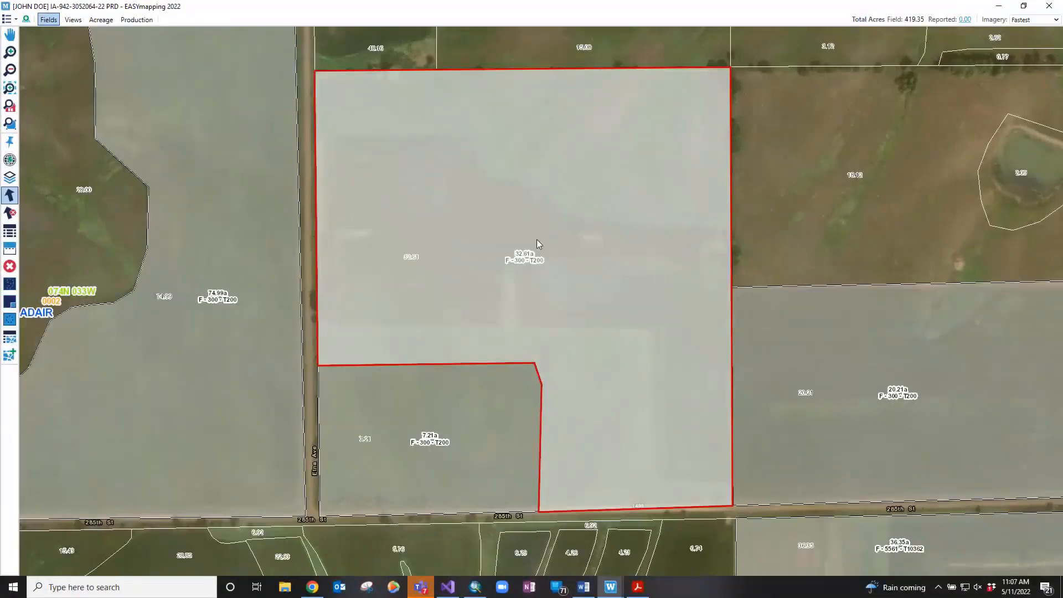
# Split the 32.61a field with a line across its upper part into 19.94 and 12.67 acres
pyautogui.rightClick(537, 239)
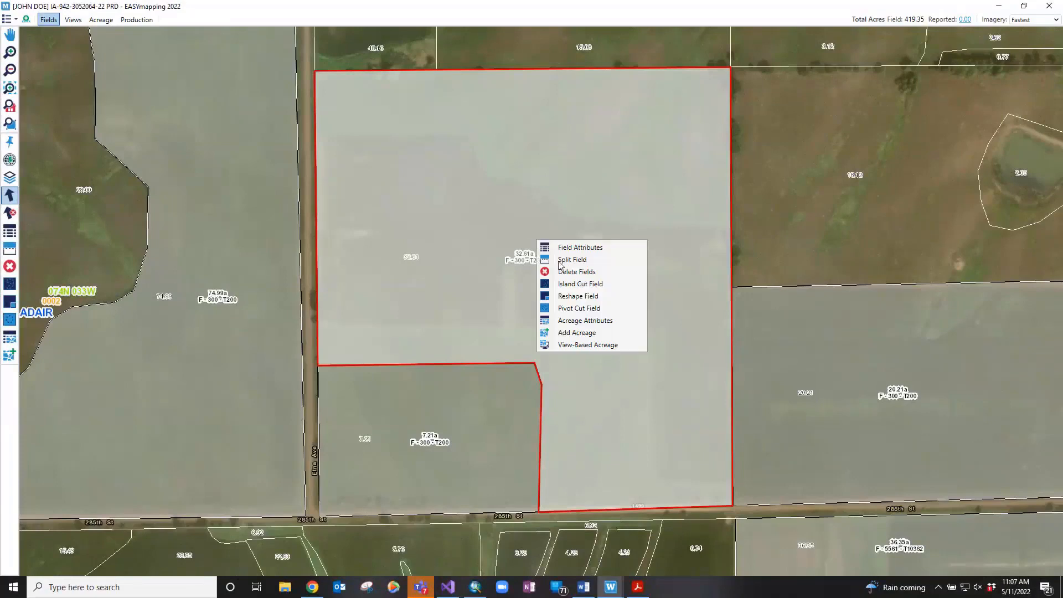
pyautogui.click(560, 262)
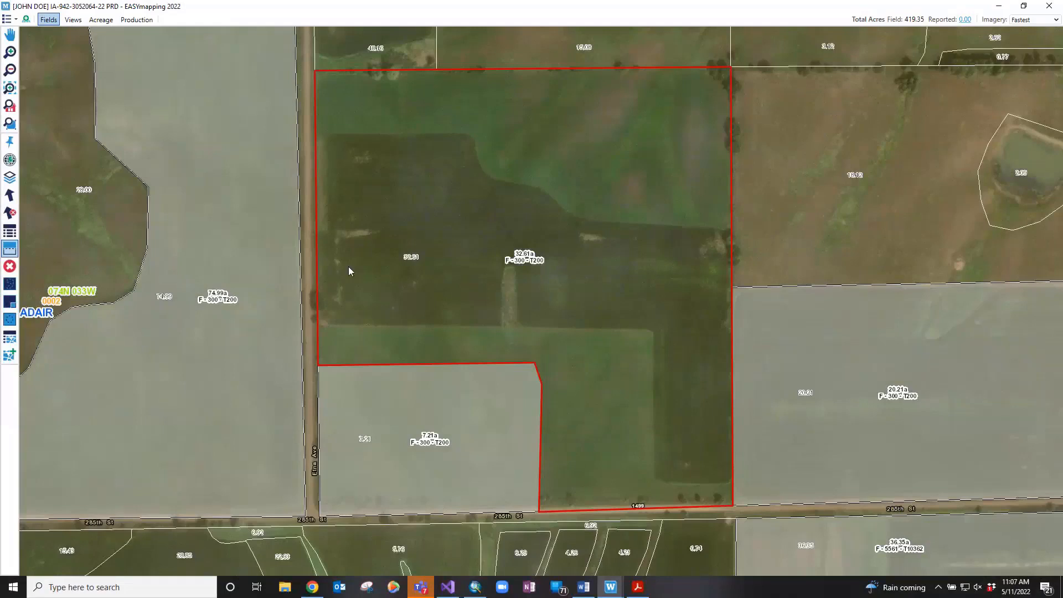
pyautogui.click(300, 321)
pyautogui.click(496, 327)
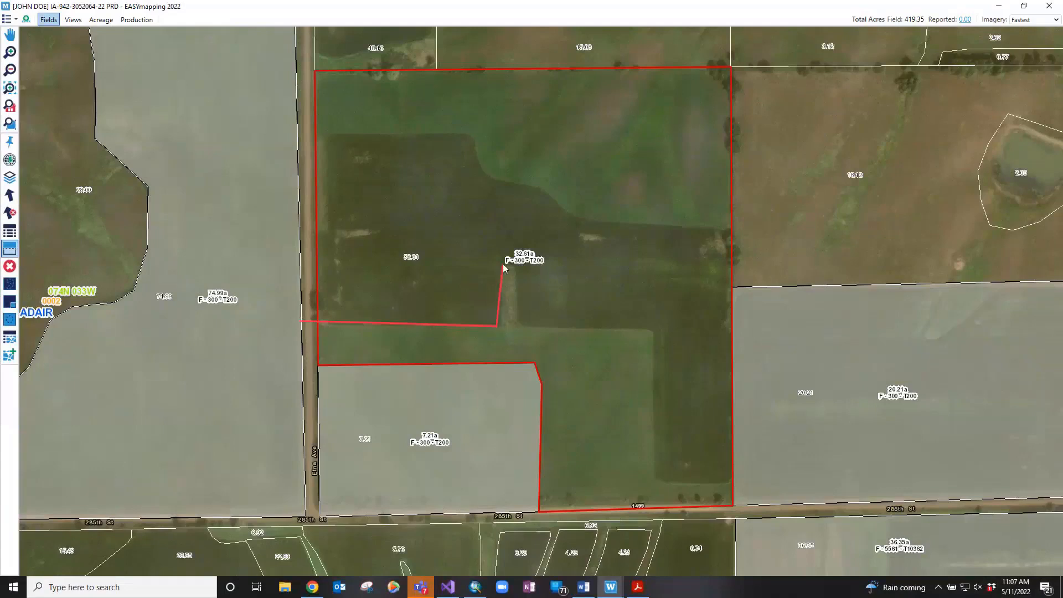
pyautogui.doubleClick(749, 264)
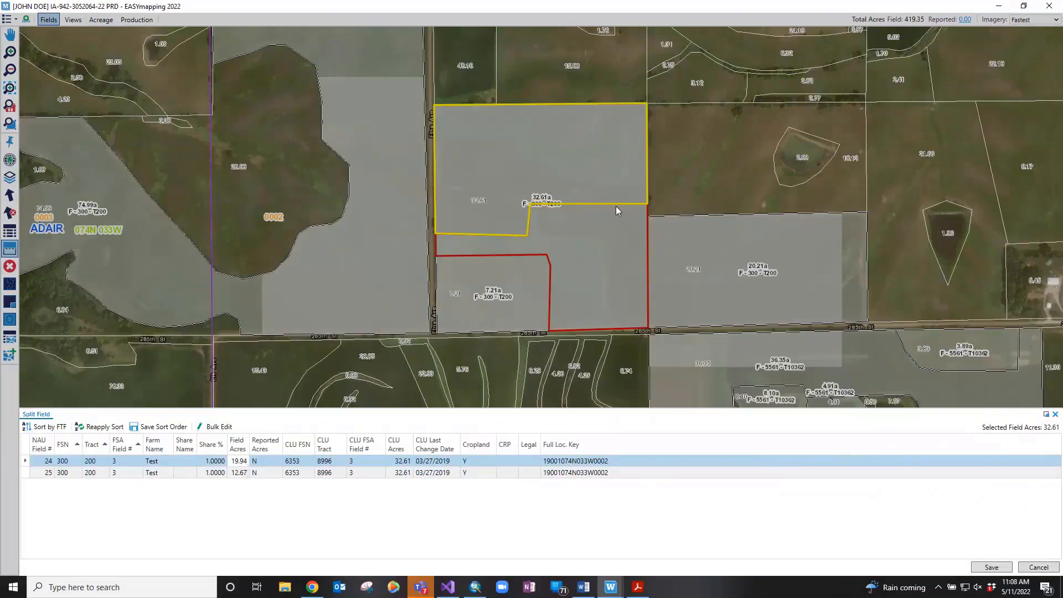
# Change the split pieces' field acres from 19.94 to 20 and the other to 10, then save
pyautogui.click(236, 461)
pyautogui.doubleClick(237, 461)
pyautogui.write('20')
pyautogui.press('Return')
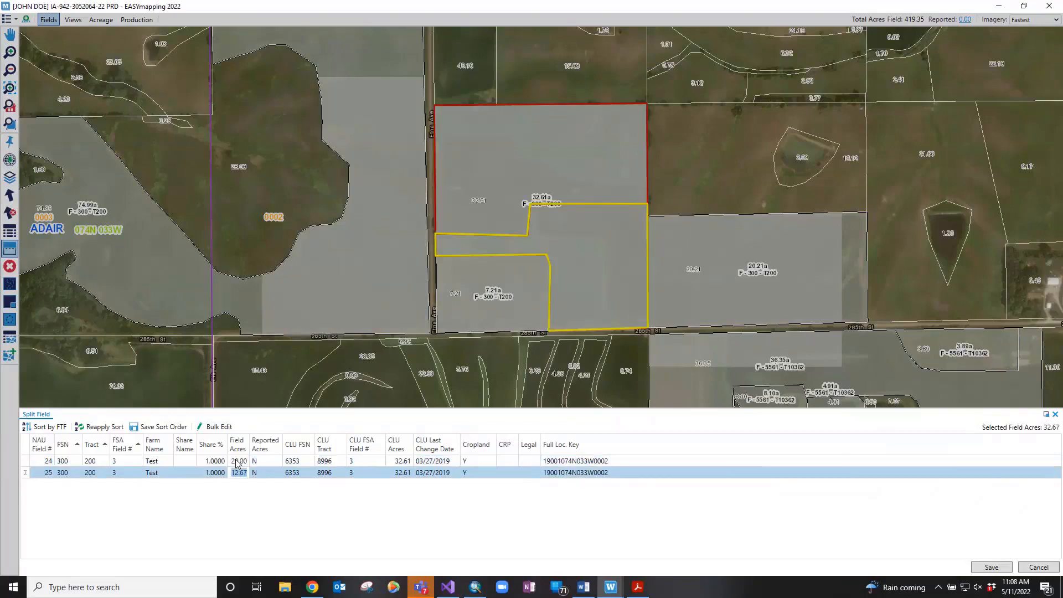
pyautogui.write('10')
pyautogui.click(980, 567)
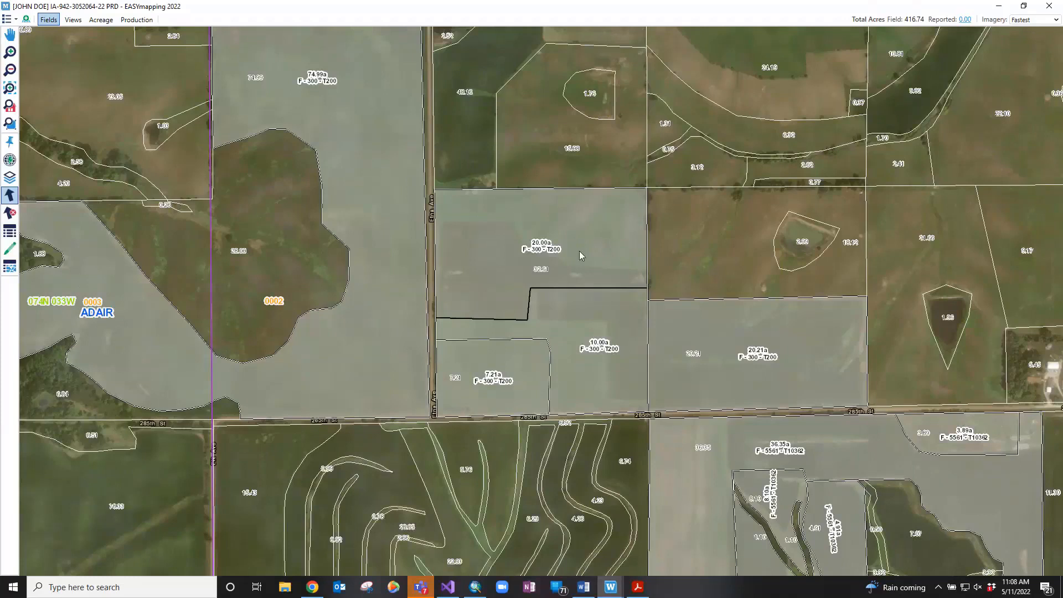
# Merge the 20.00a and 10.00a fields into a single 30.00a field and save it
pyautogui.click(582, 310)
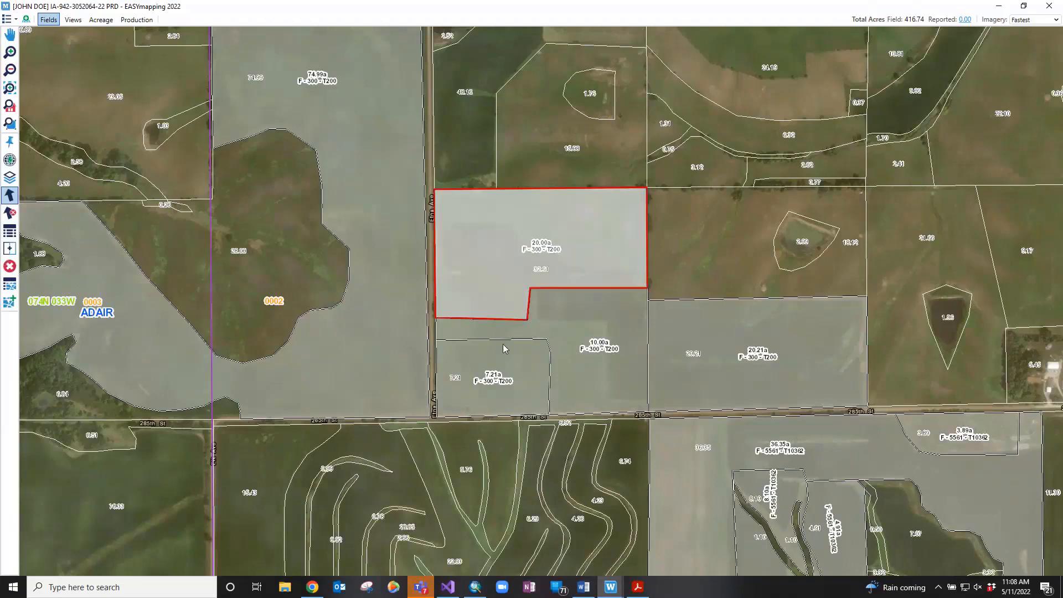
pyautogui.click(502, 350)
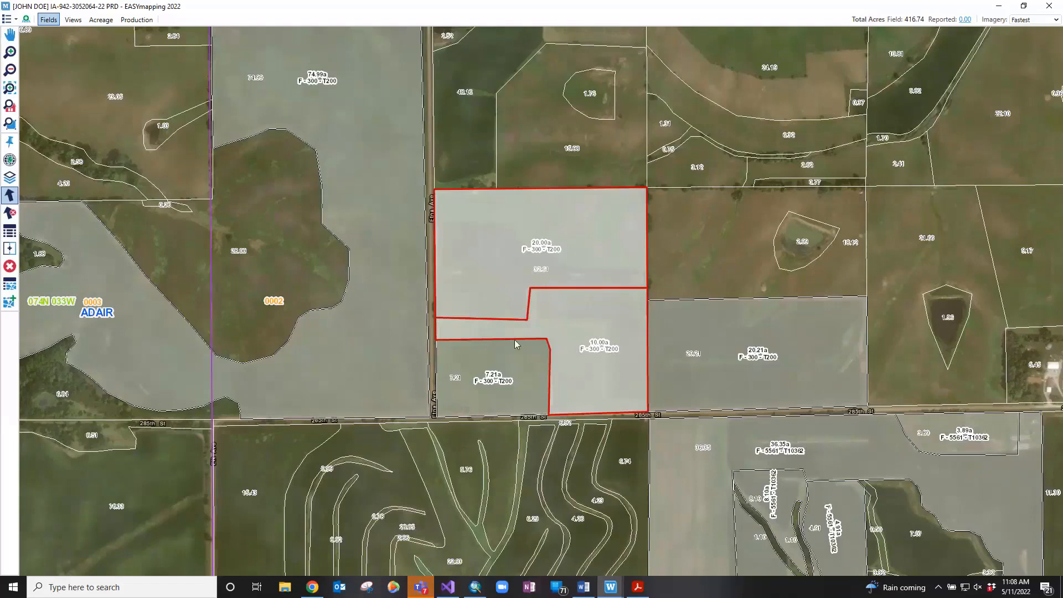
pyautogui.rightClick(543, 288)
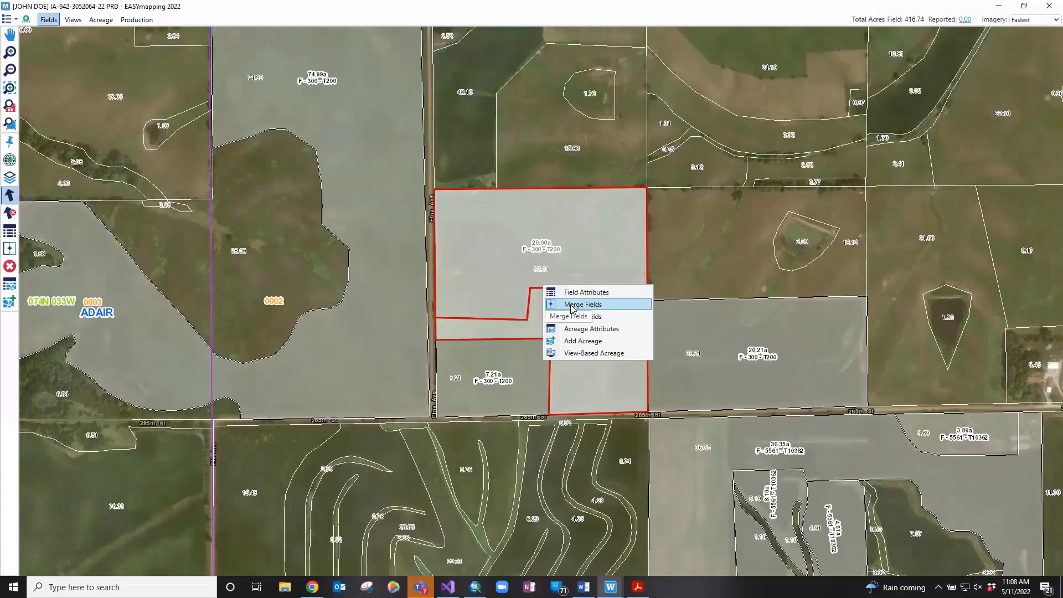
pyautogui.click(583, 305)
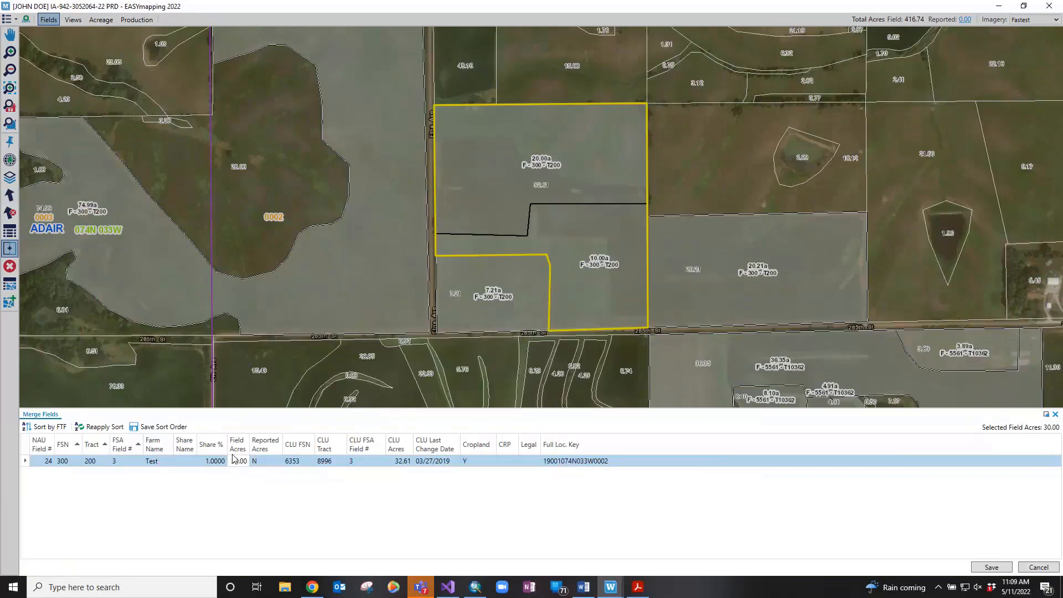
pyautogui.click(991, 567)
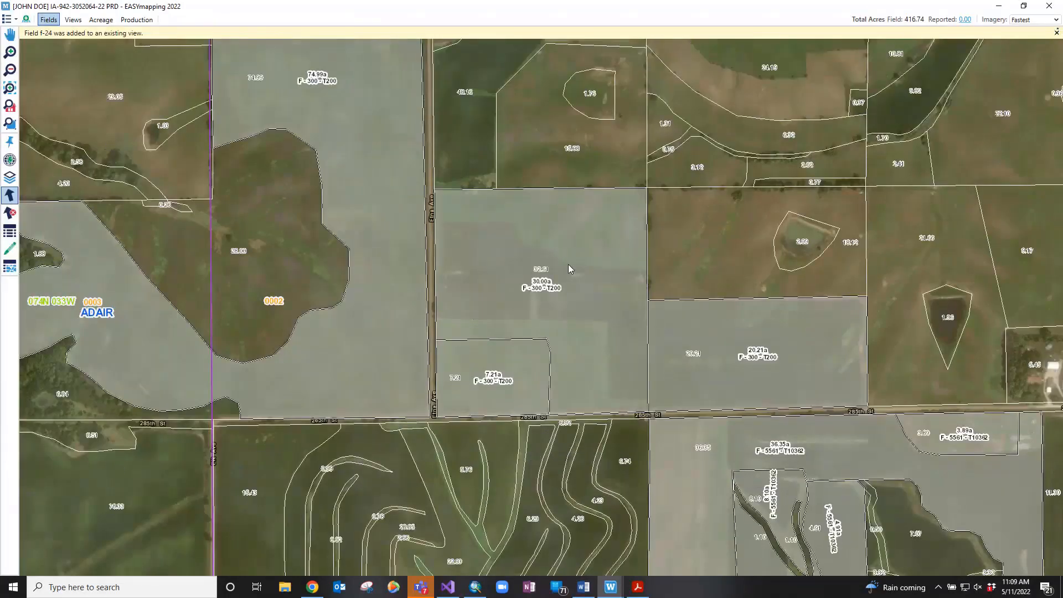
# Cut a small island out of the 30.00a field, reducing it to 29.62 acres, and save
pyautogui.click(568, 264)
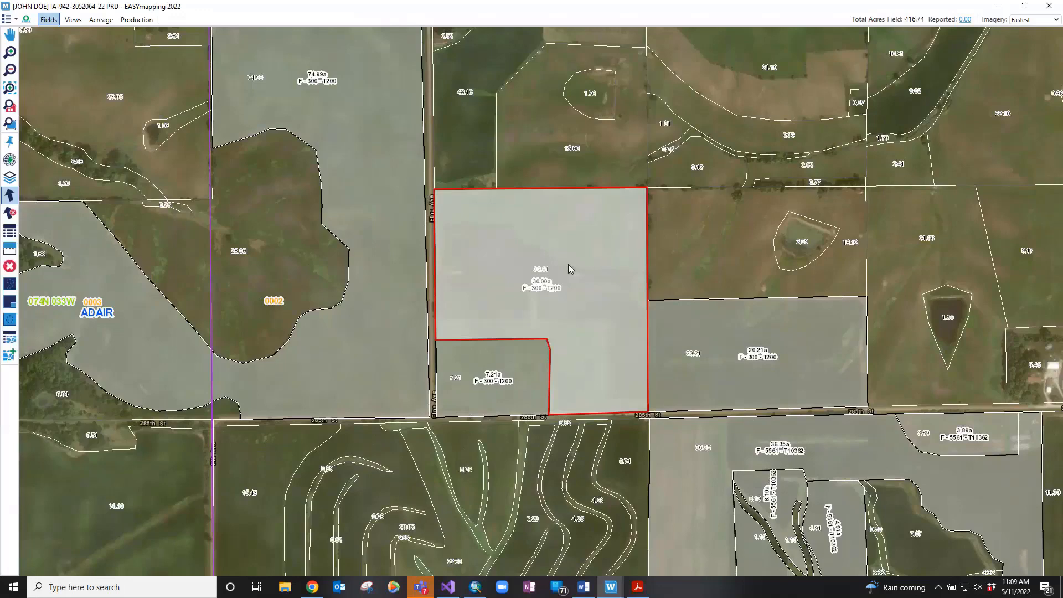
pyautogui.rightClick(516, 244)
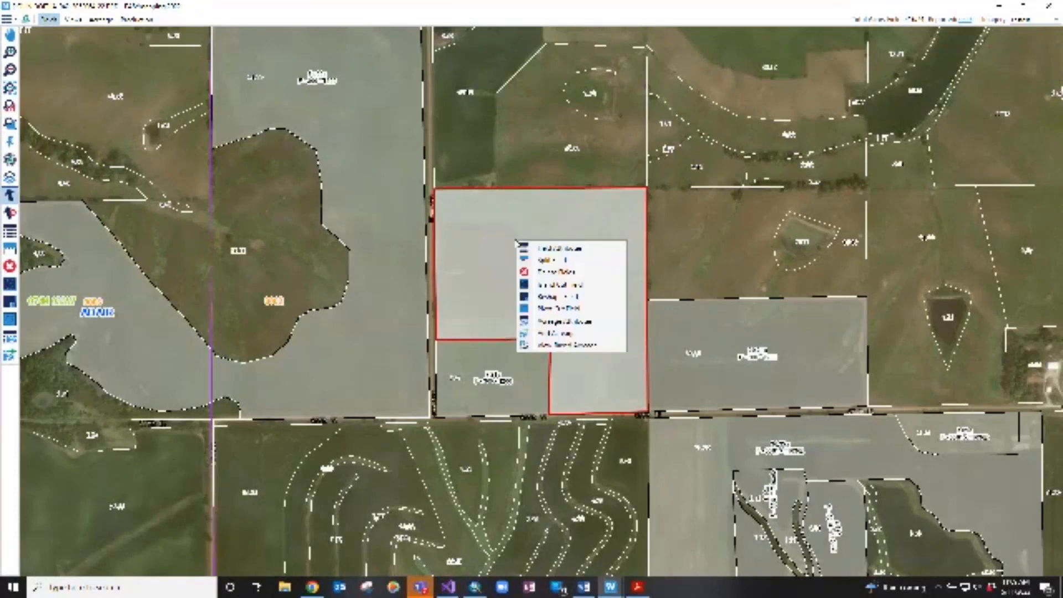
pyautogui.click(536, 285)
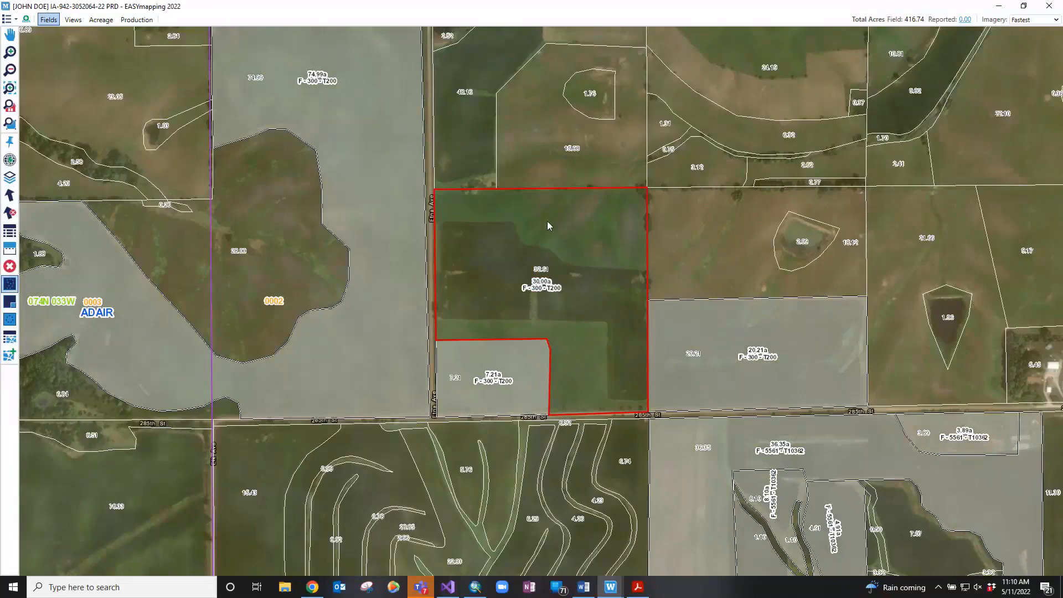
pyautogui.click(528, 243)
pyautogui.doubleClick(527, 240)
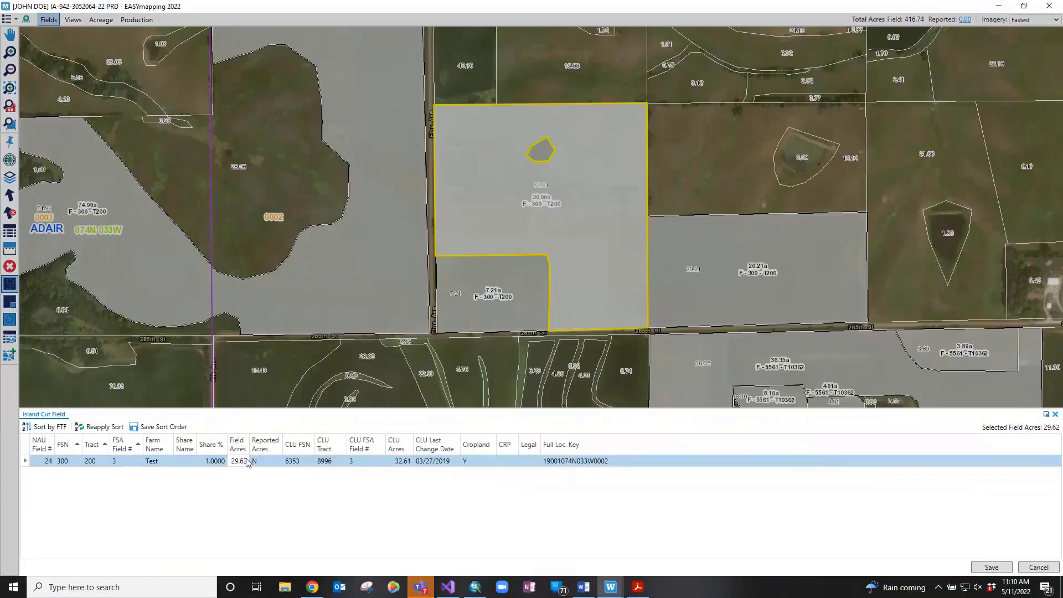
pyautogui.click(981, 570)
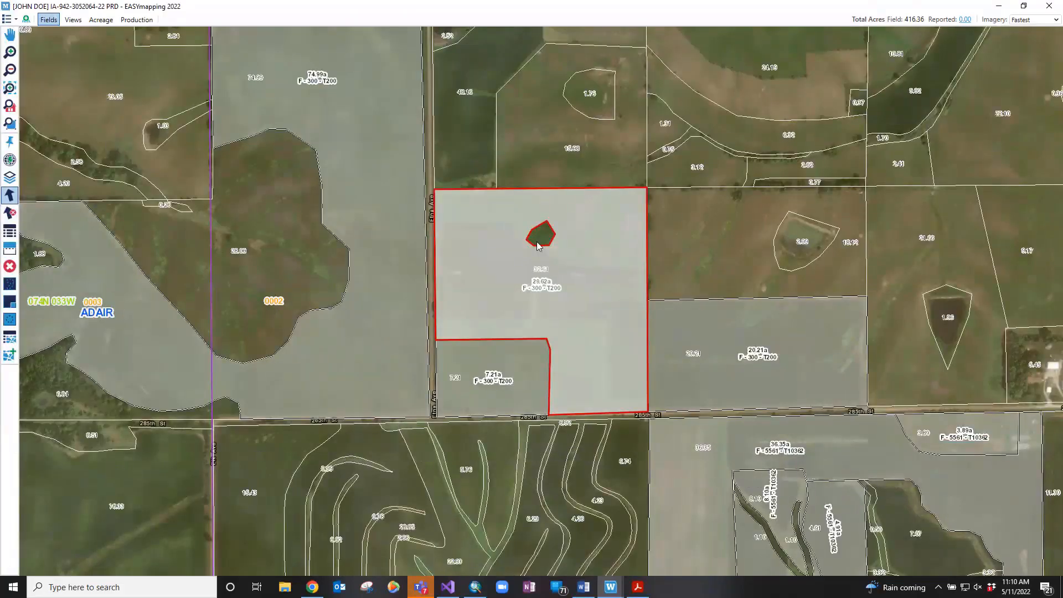
# Merge the 7.21a field into the island-cut field, making one 36.83a field, and save
pyautogui.keyDown('ctrl'); pyautogui.click(485, 368); pyautogui.keyUp('ctrl')
pyautogui.rightClick(508, 315)
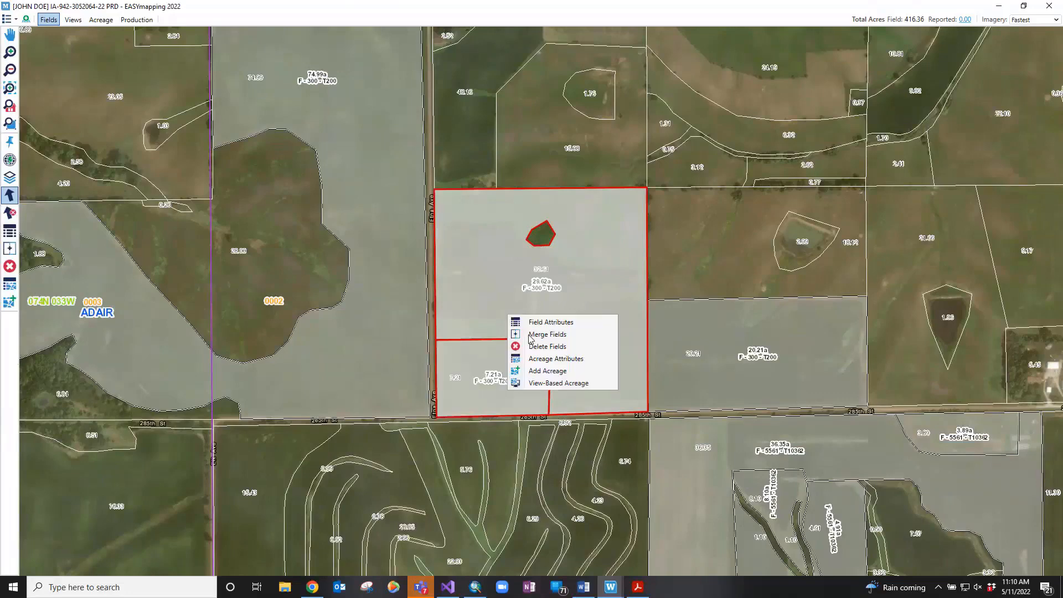
pyautogui.click(548, 335)
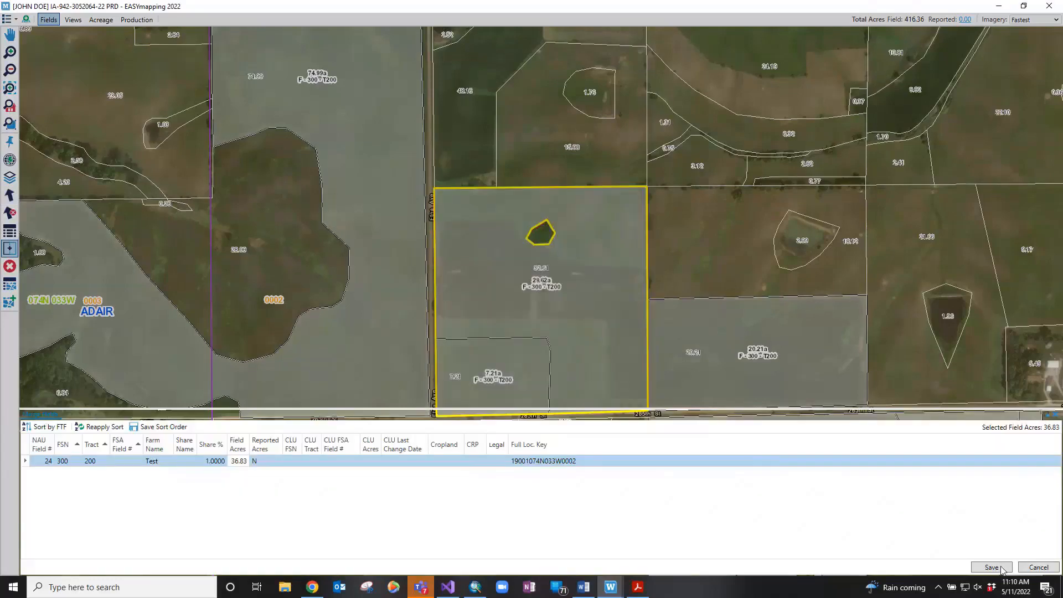
pyautogui.click(1002, 568)
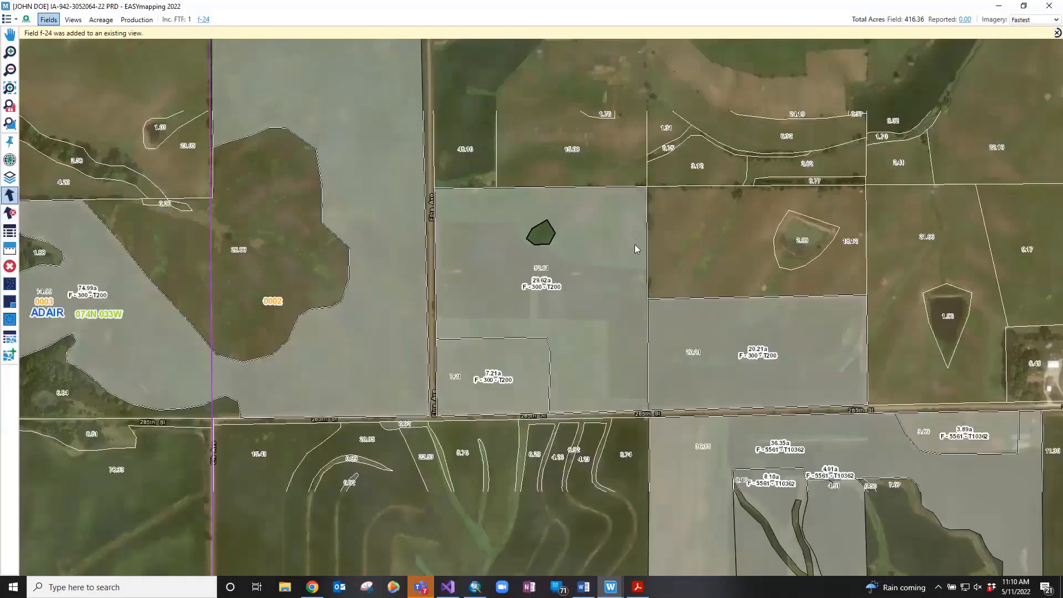
pyautogui.click(635, 245)
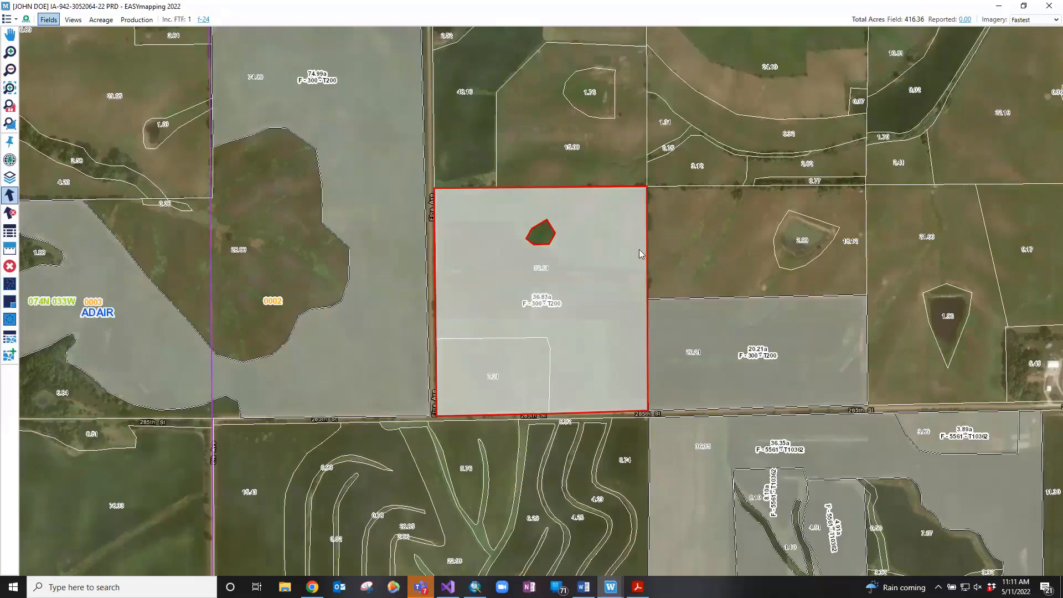
# Reshape the field boundary to include the eastern strip down to the road, reaching 40.24 acres, and save
pyautogui.press('s')
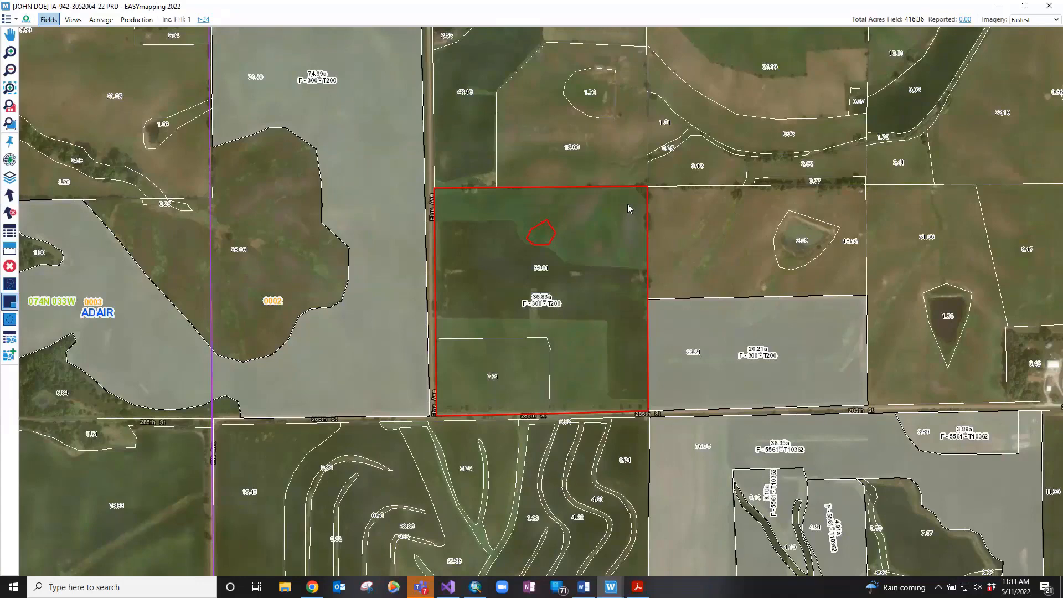
pyautogui.click(646, 189)
pyautogui.click(686, 190)
pyautogui.click(684, 280)
pyautogui.click(685, 303)
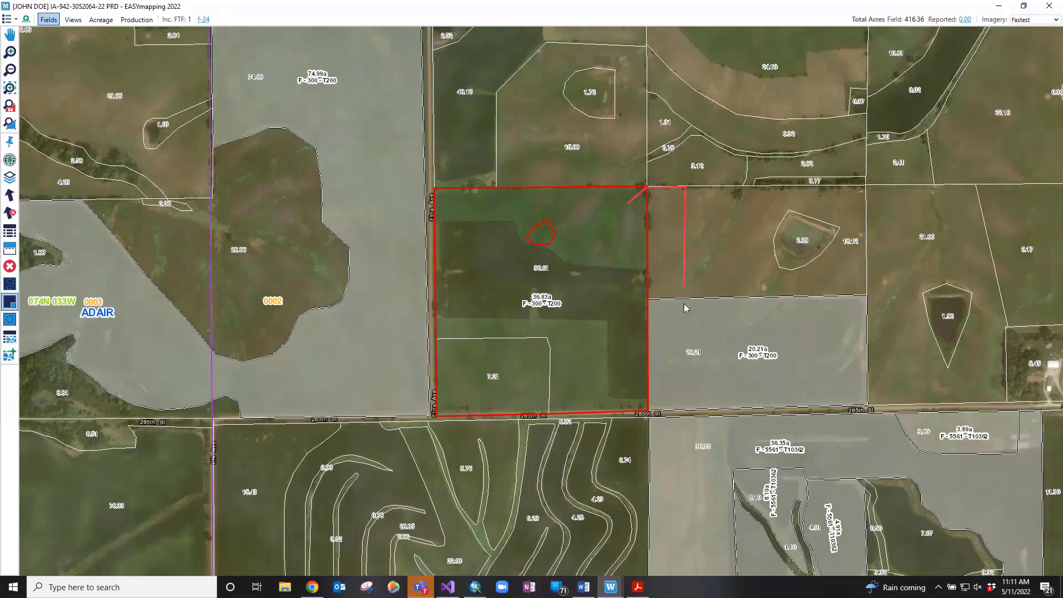
pyautogui.click(646, 306)
pyautogui.doubleClick(640, 304)
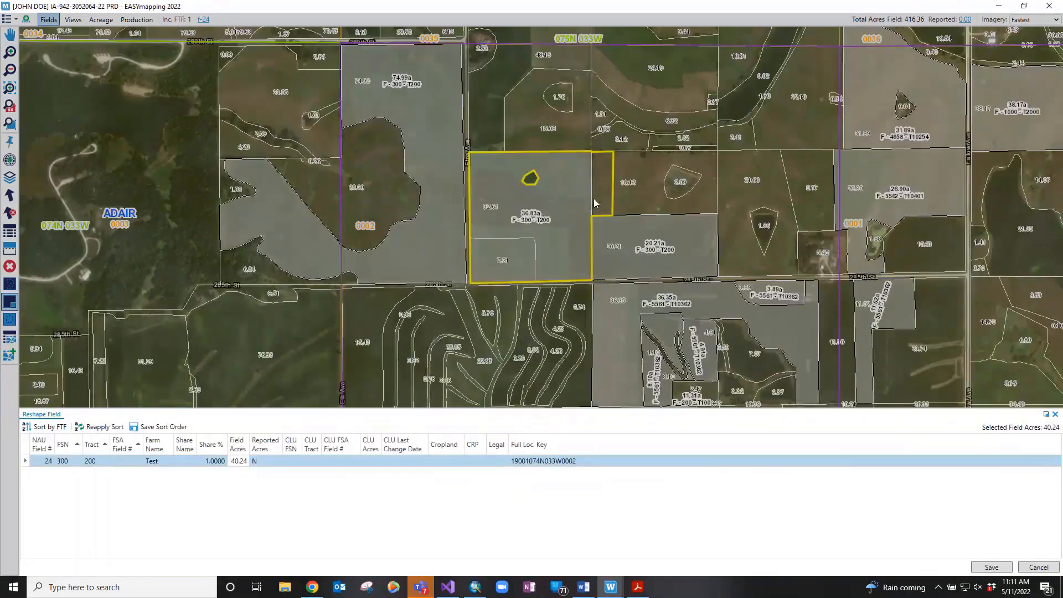
pyautogui.click(992, 568)
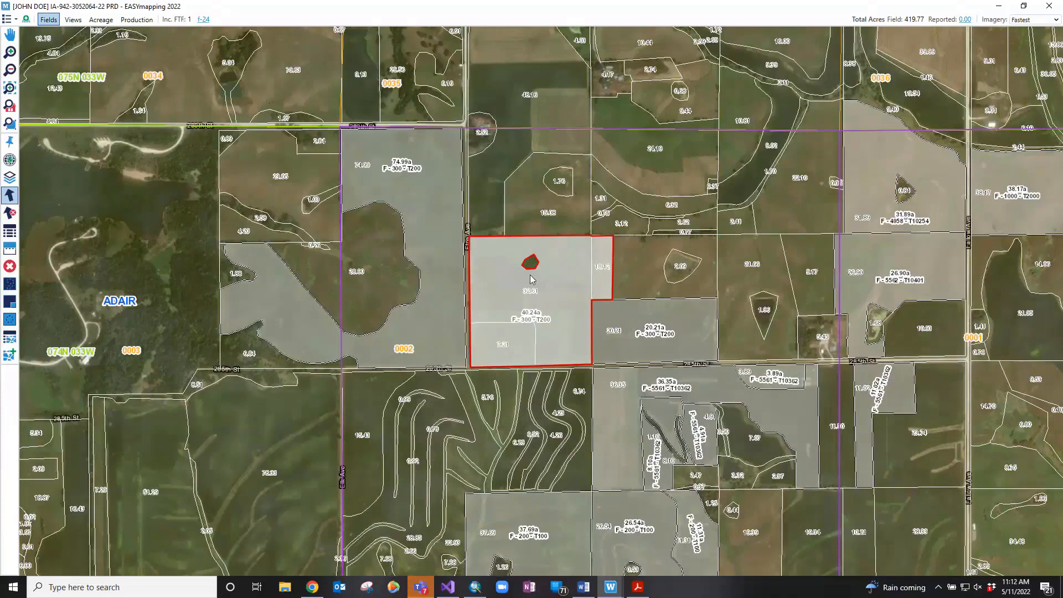
# Place a 1500-foot pivot circle of about 40.57 acres centred over the 40.24a field
pyautogui.rightClick(511, 301)
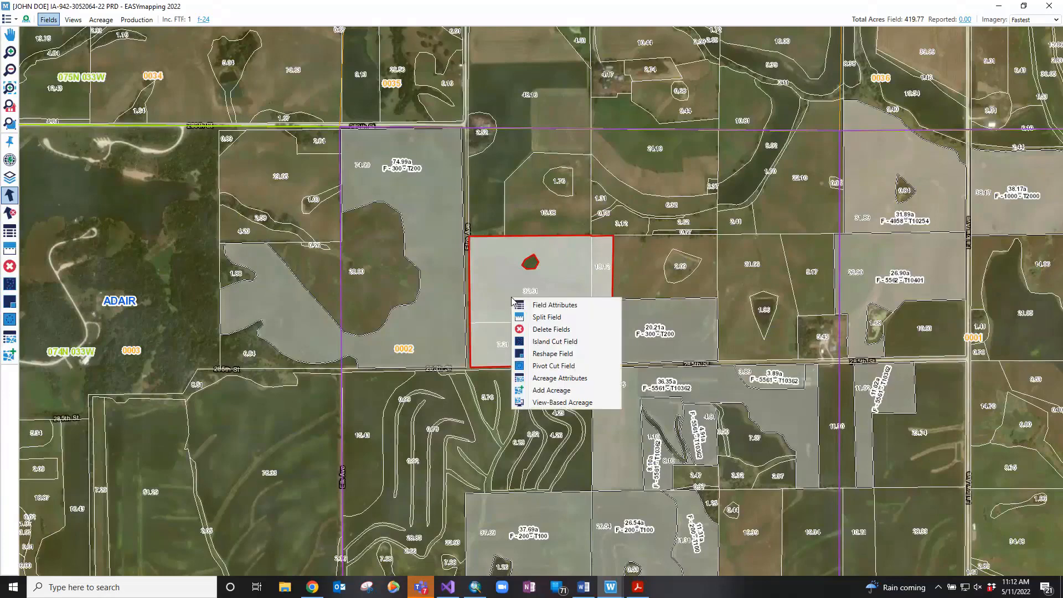
pyautogui.click(543, 366)
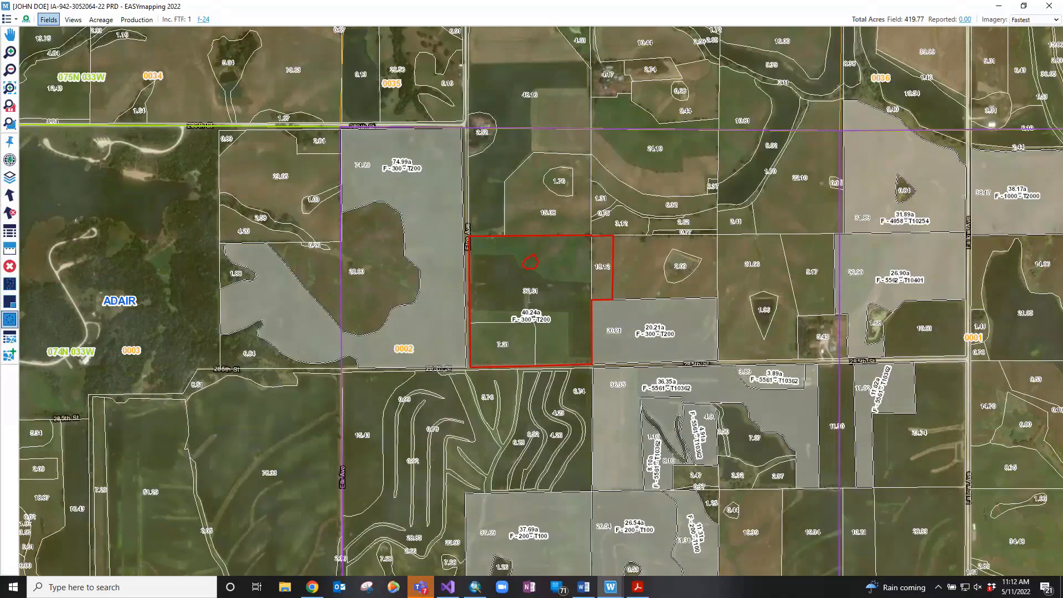
pyautogui.click(529, 301)
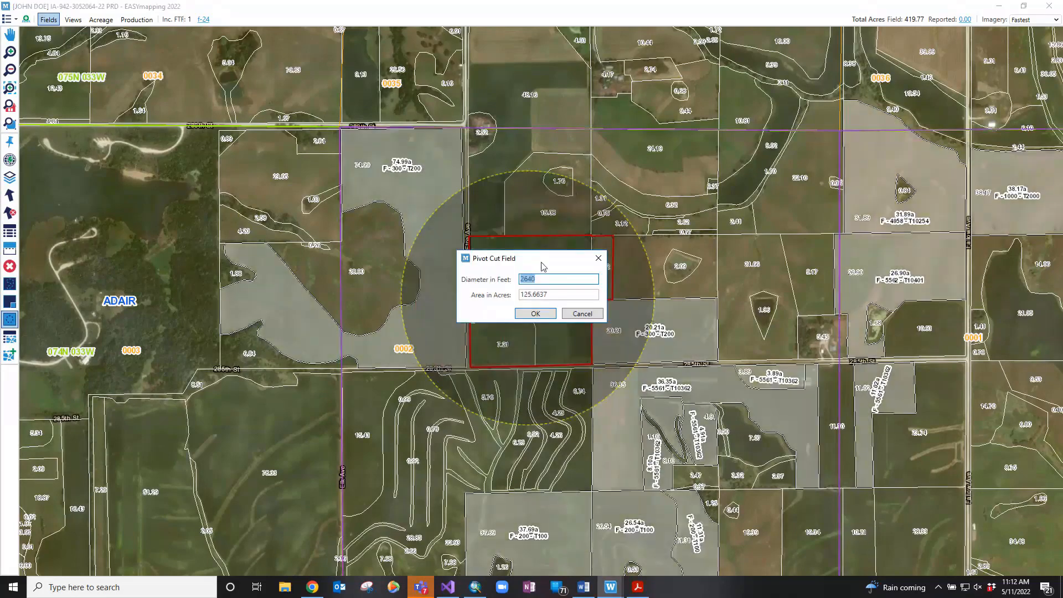
pyautogui.moveTo(542, 261); pyautogui.dragTo(781, 122)
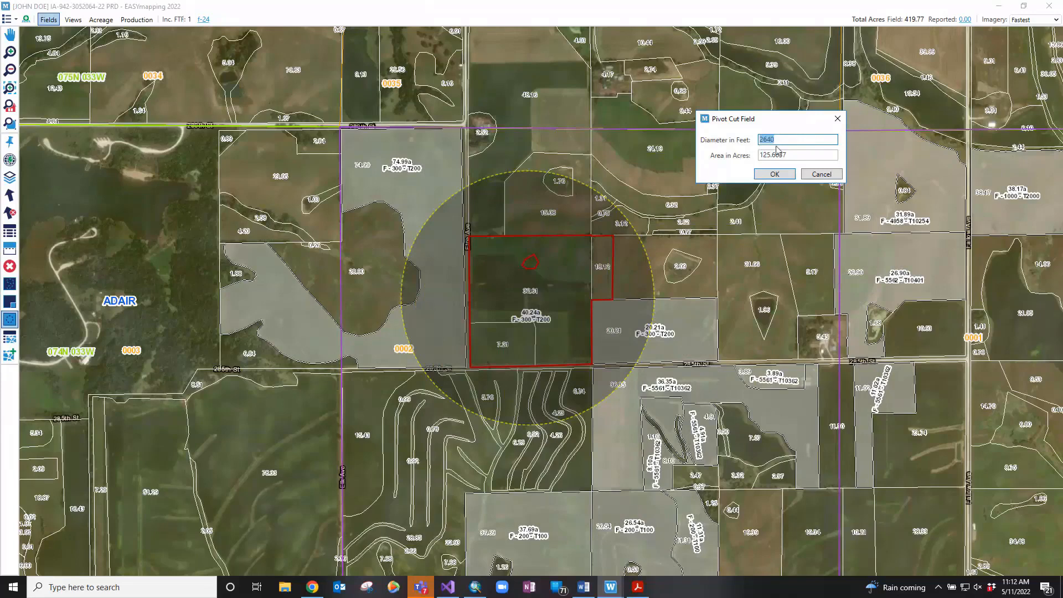
pyautogui.write('1500')
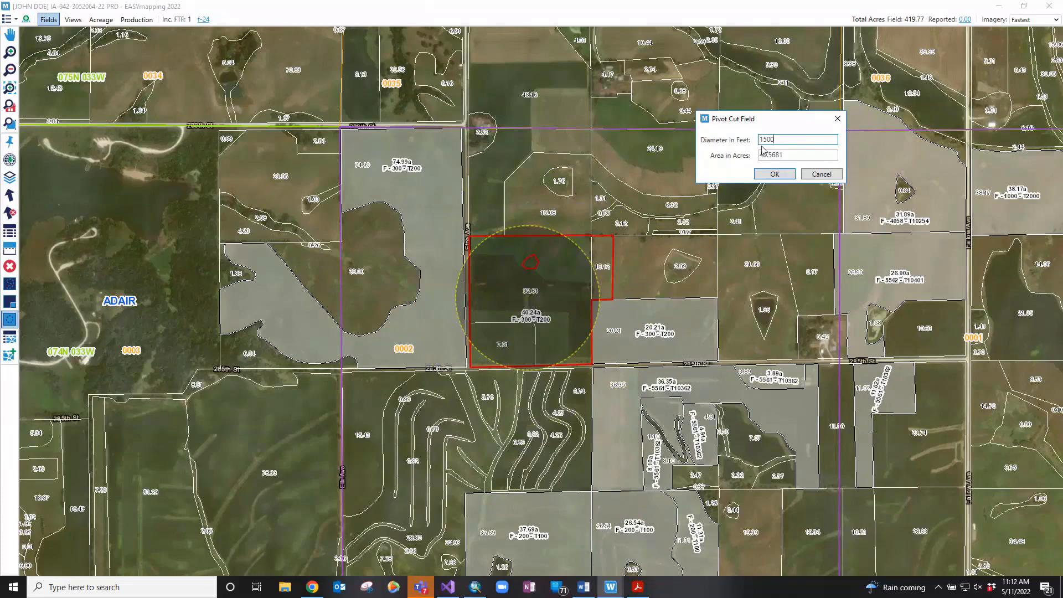
pyautogui.click(538, 293)
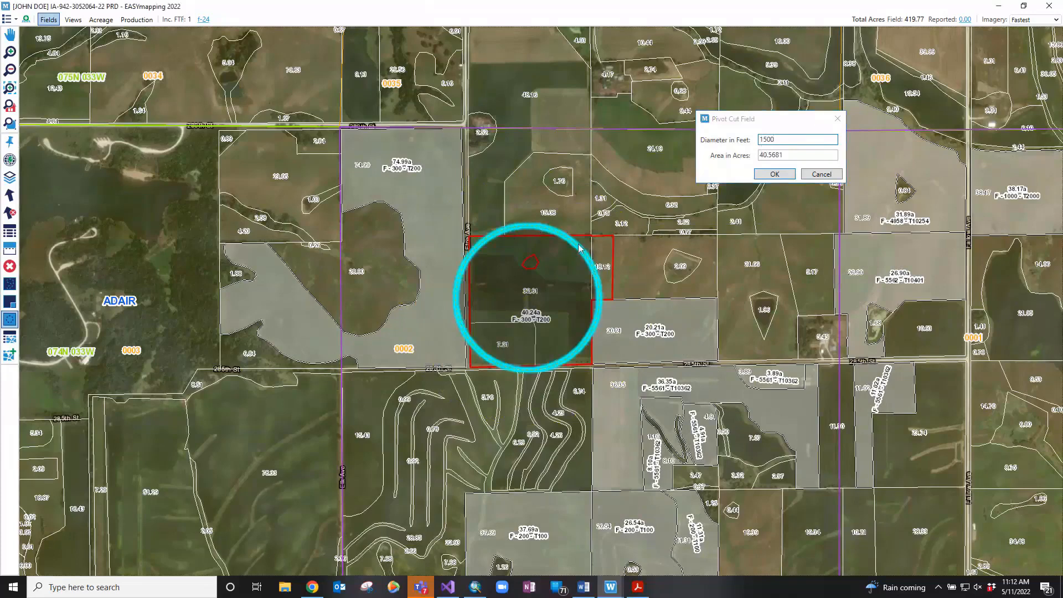
pyautogui.click(545, 298)
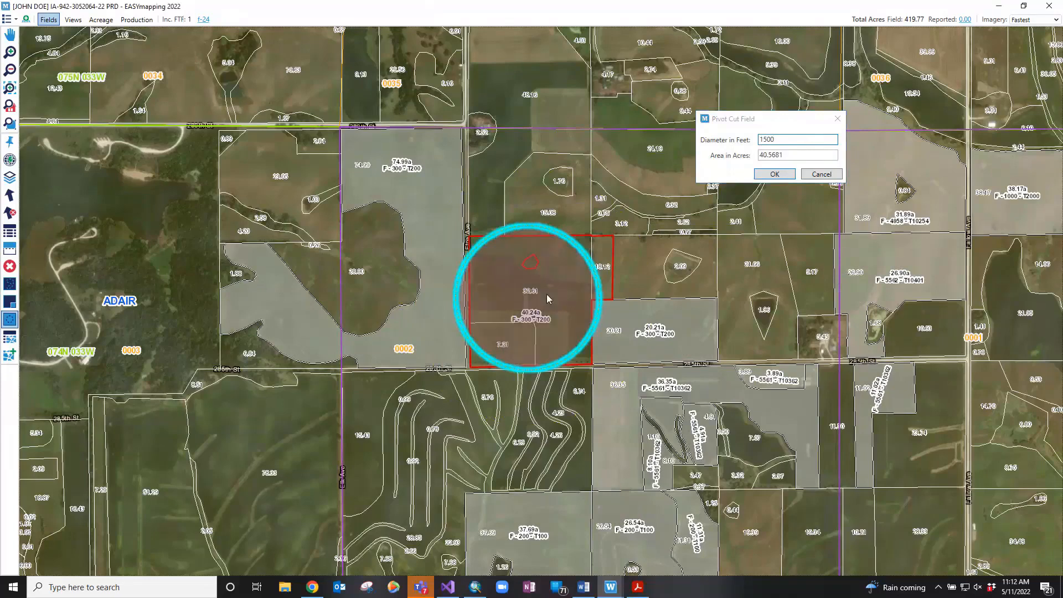
pyautogui.moveTo(545, 295)
pyautogui.mouseDown()
pyautogui.moveTo(547, 316)
pyautogui.moveTo(566, 327)
pyautogui.moveTo(585, 318)
pyautogui.moveTo(588, 300)
pyautogui.moveTo(556, 294)
pyautogui.mouseUp()
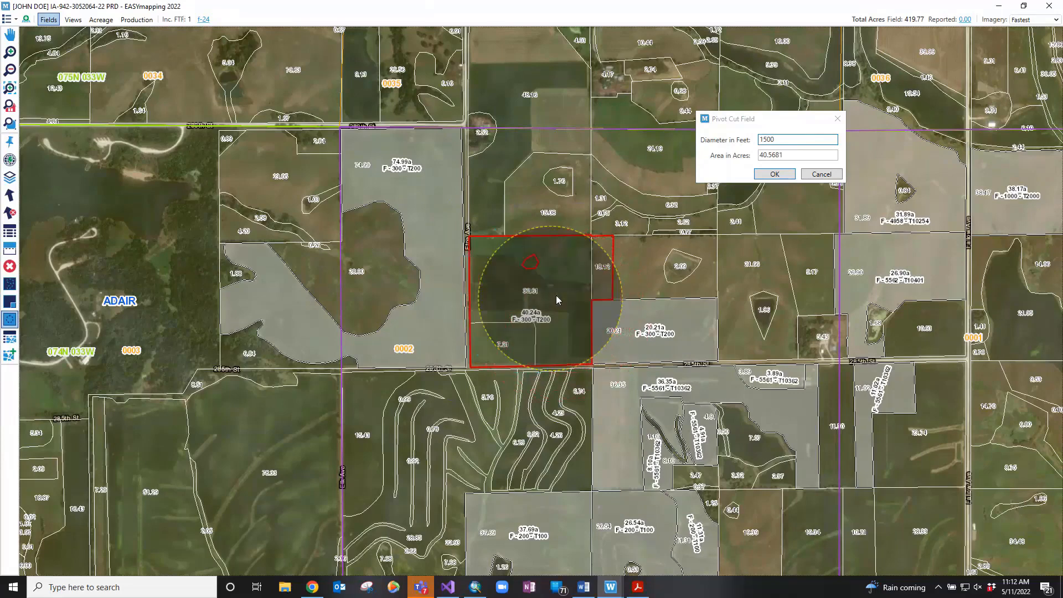
# Apply the pivot cut, producing 33.10a, 6.32a, 0.73a and 0.09a fields, and save them
pyautogui.click(765, 175)
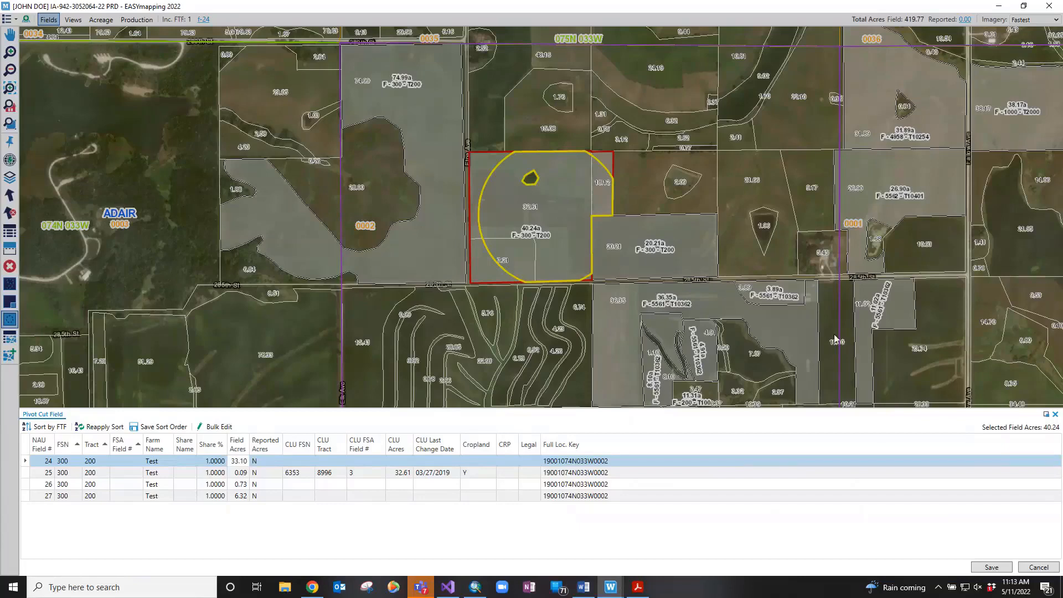
pyautogui.click(991, 567)
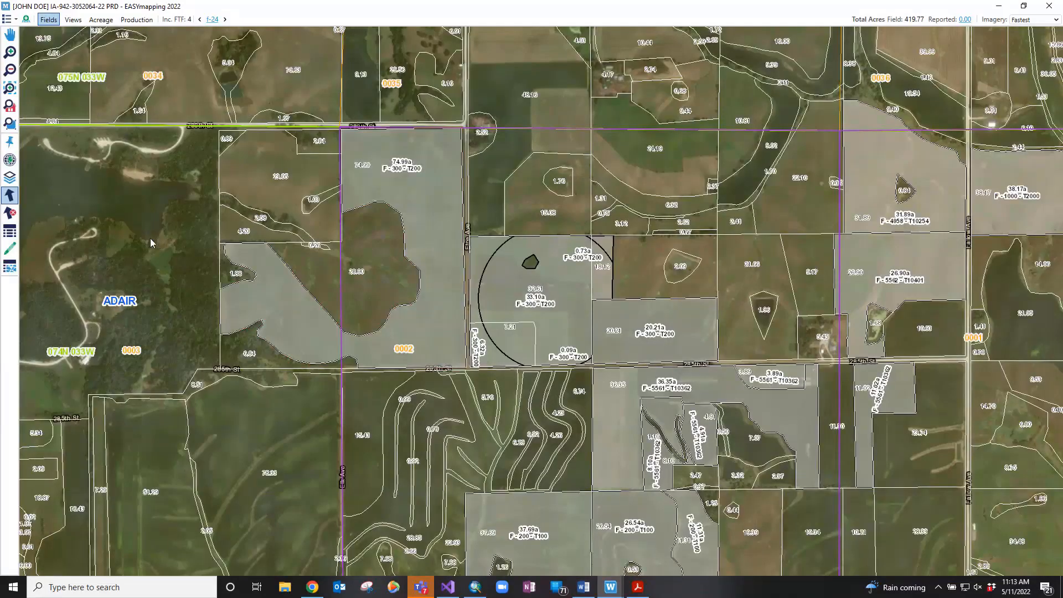
# Clear the field selection and switch to the Views workspace with the Map Book
pyautogui.click(399, 206)
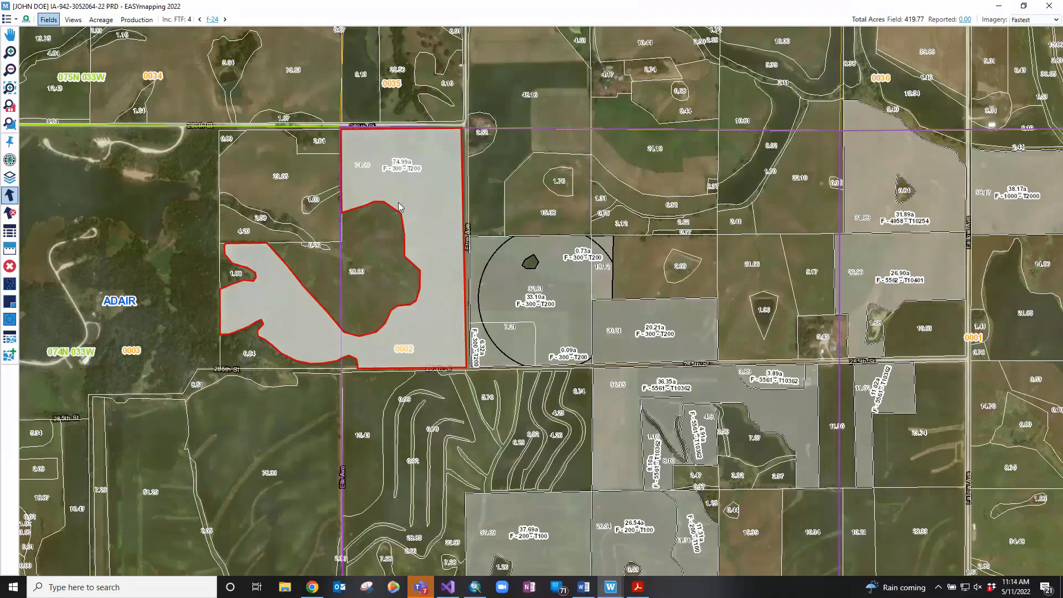
pyautogui.click(399, 202)
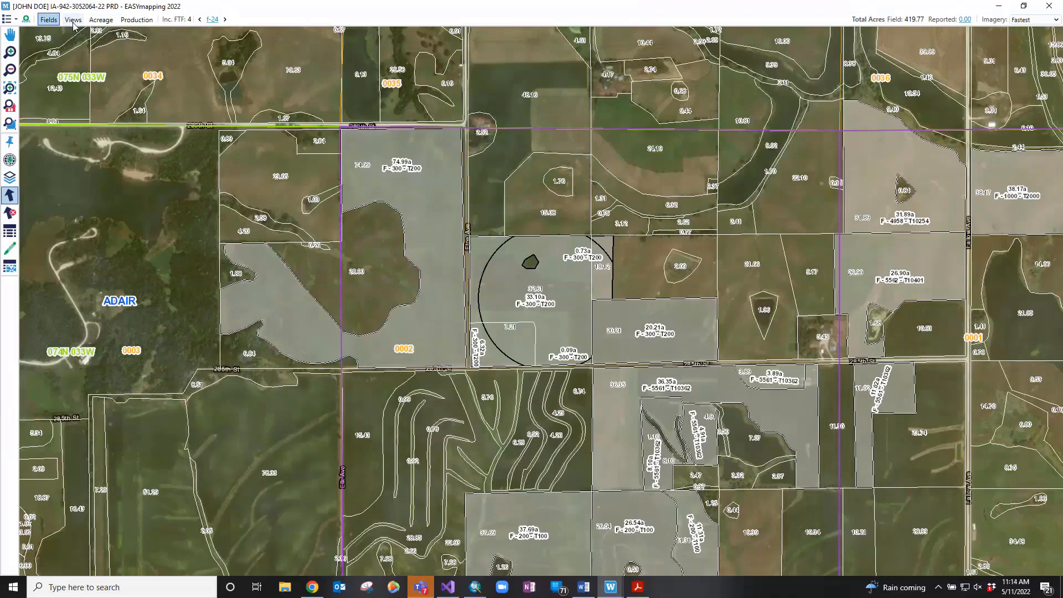
pyautogui.click(73, 20)
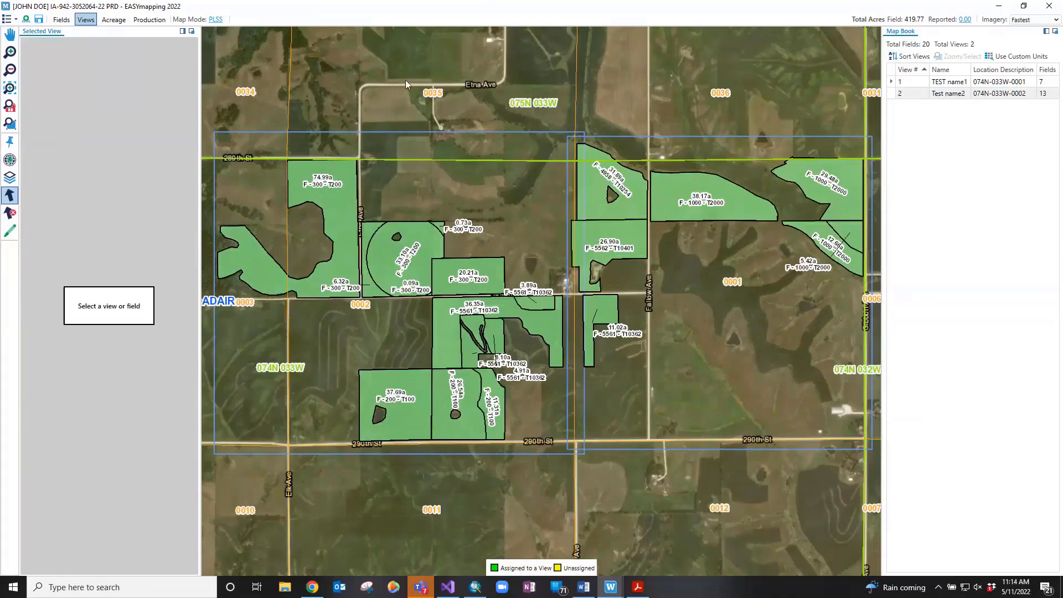
pyautogui.click(219, 23)
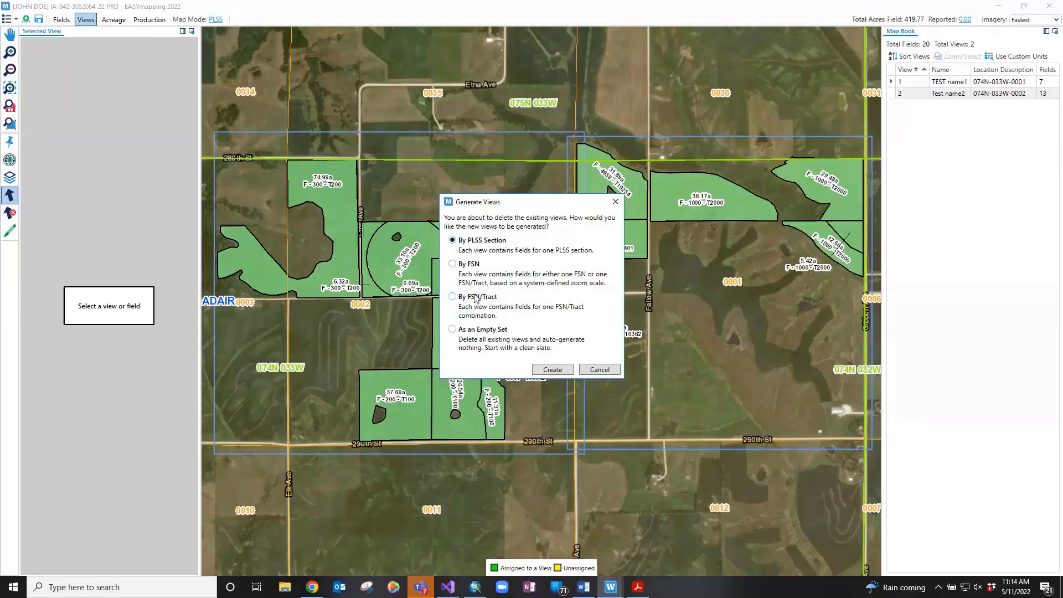
pyautogui.click(478, 330)
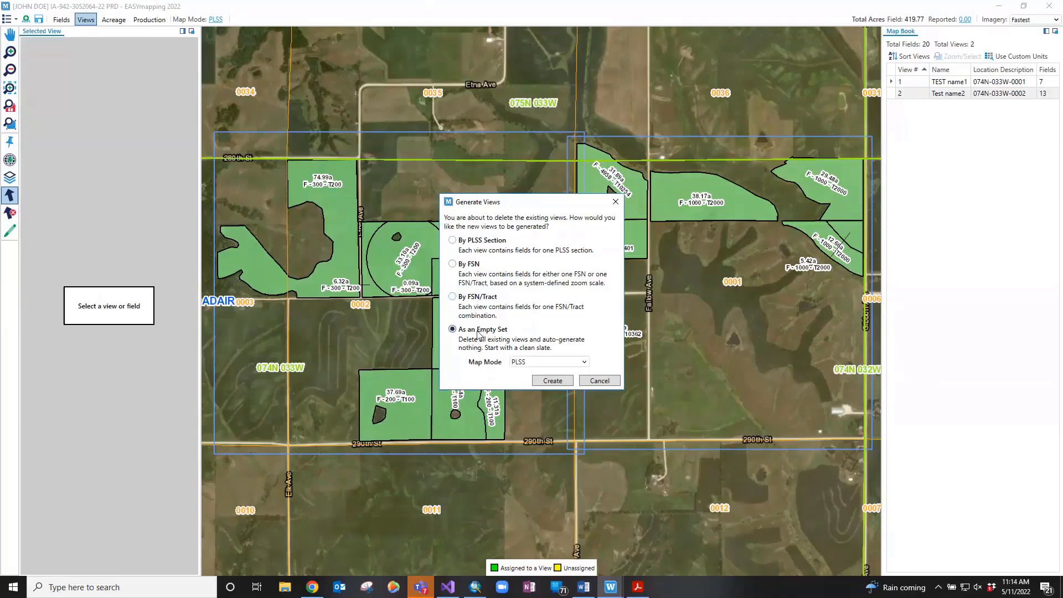
pyautogui.click(544, 381)
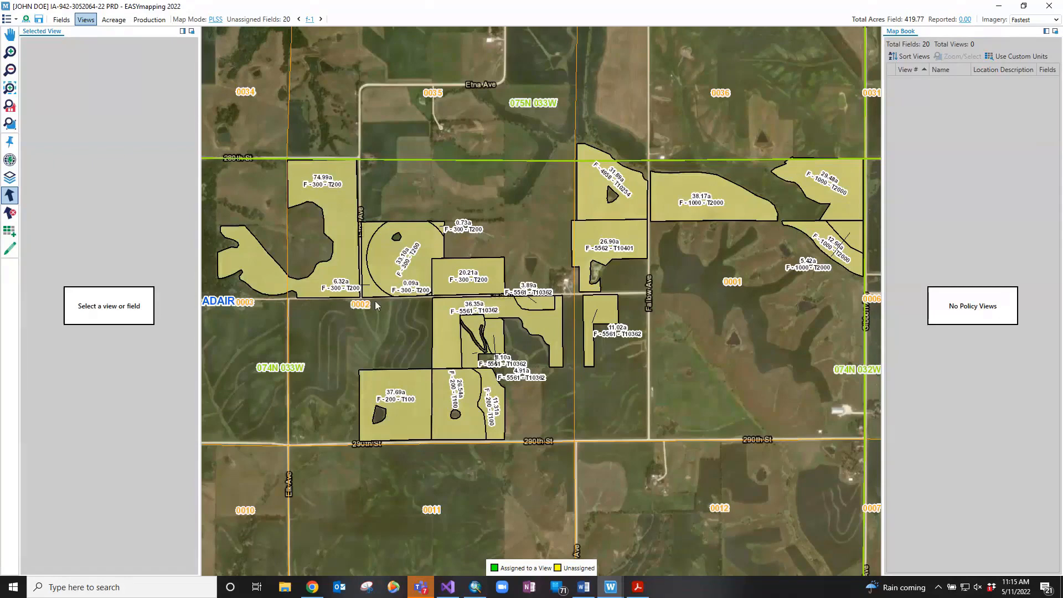
# Create a view boxing the three southern fields, and another from the 29.48a, 5.42a, 12.66a and 38.17a fields
pyautogui.click(10, 250)
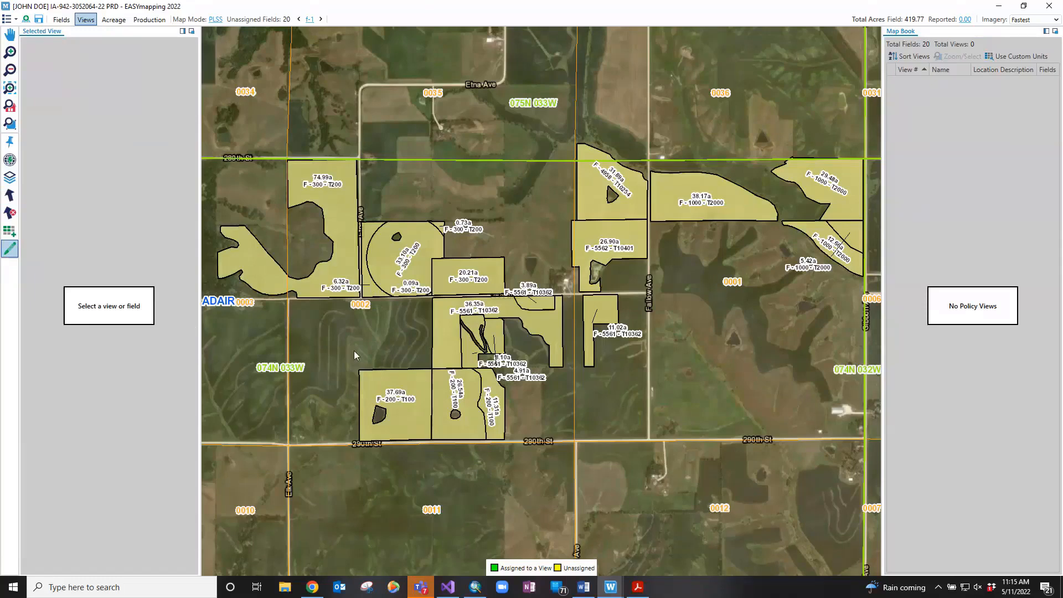
pyautogui.moveTo(380, 380); pyautogui.dragTo(517, 461)
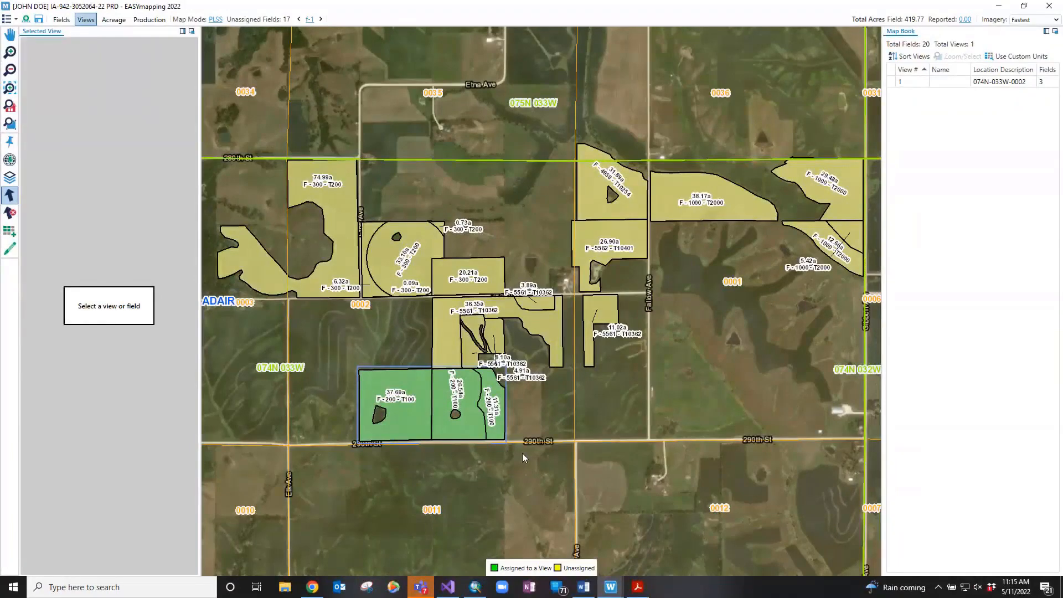
pyautogui.click(846, 191)
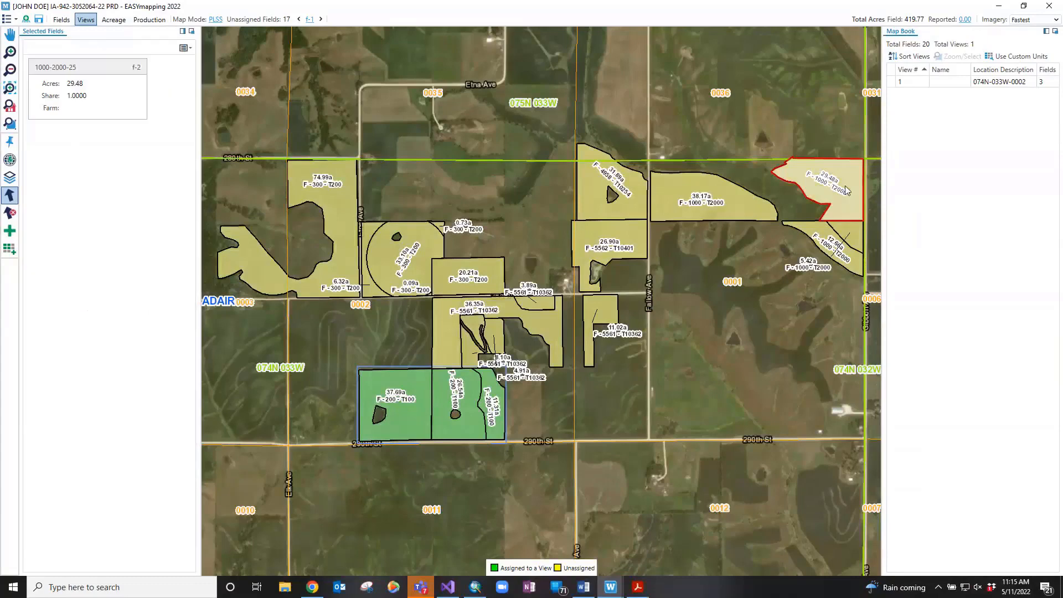
pyautogui.click(850, 231)
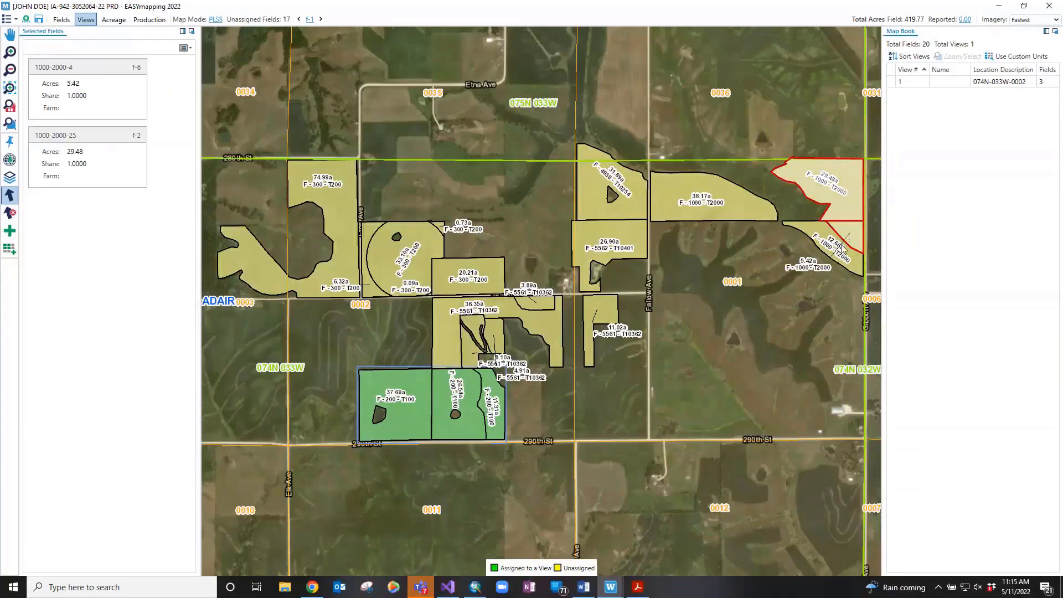
pyautogui.click(832, 244)
pyautogui.click(734, 204)
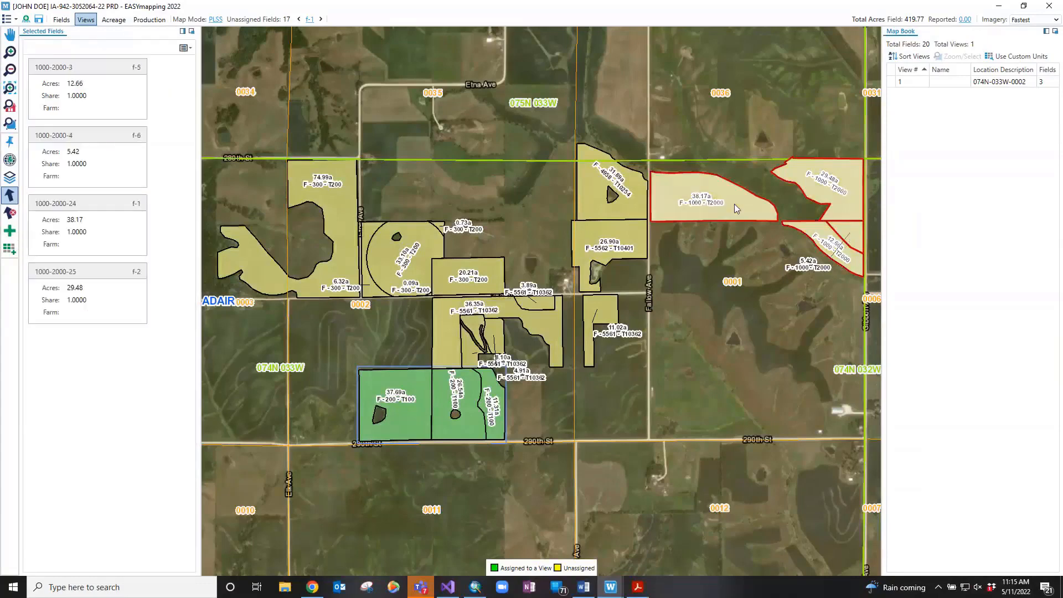
pyautogui.click(10, 230)
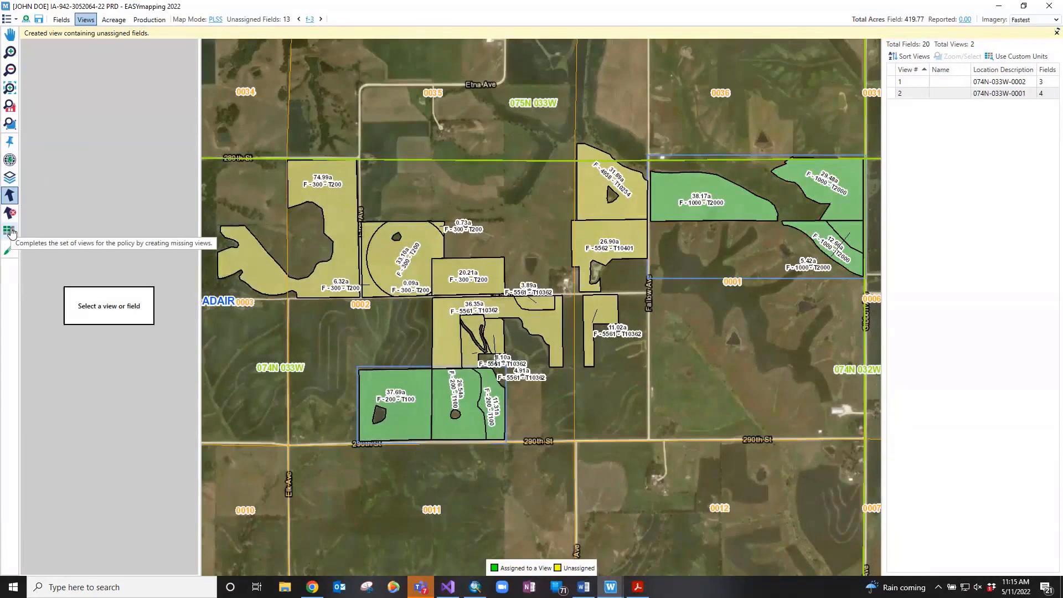
# Create a view from the 31.89a, 11.02a and 26.90a fields
pyautogui.click(583, 196)
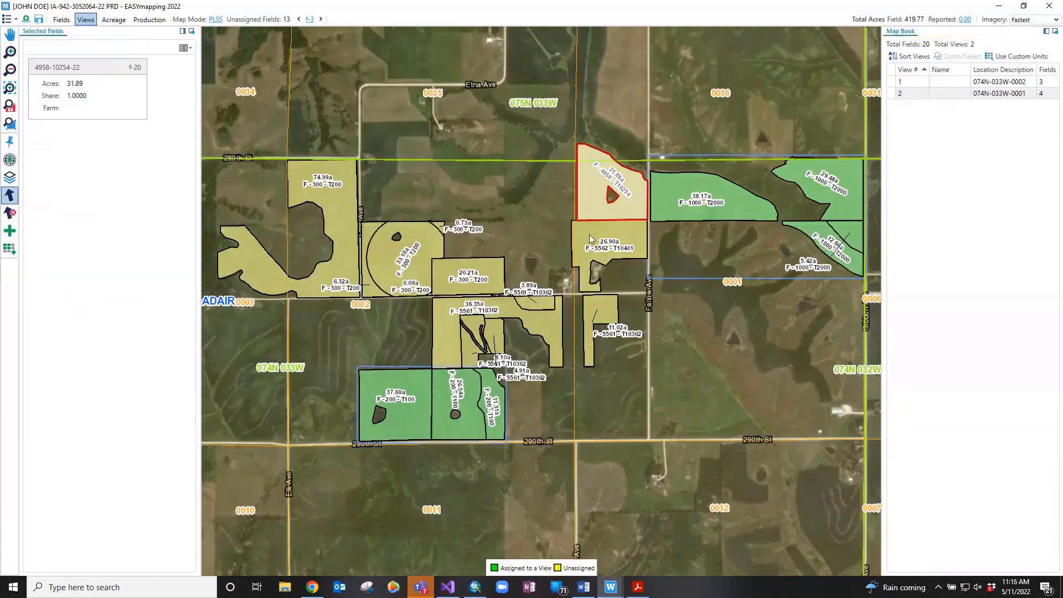
pyautogui.click(590, 234)
pyautogui.click(587, 308)
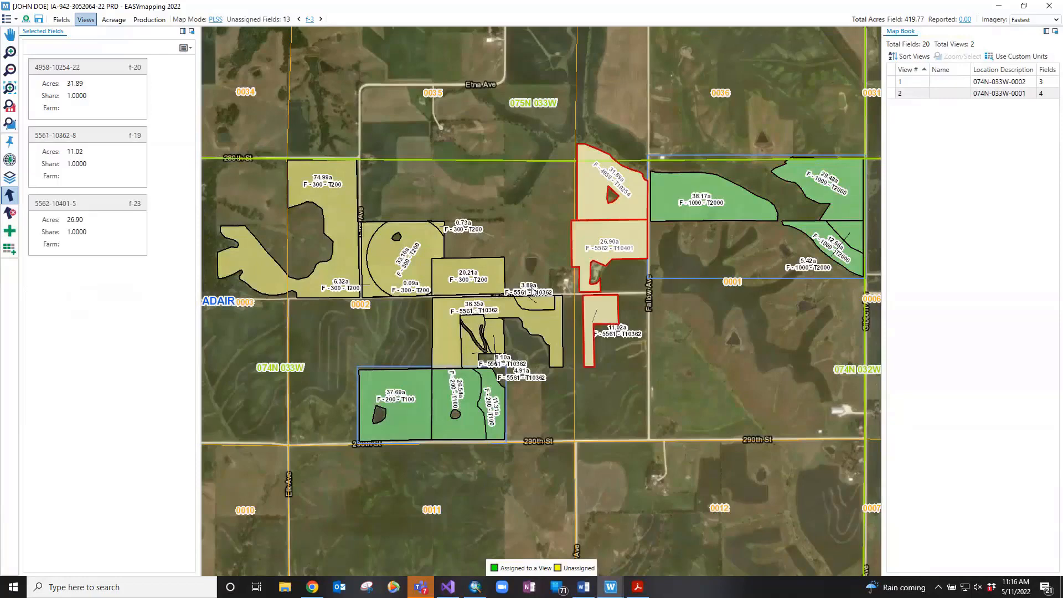
pyautogui.click(8, 236)
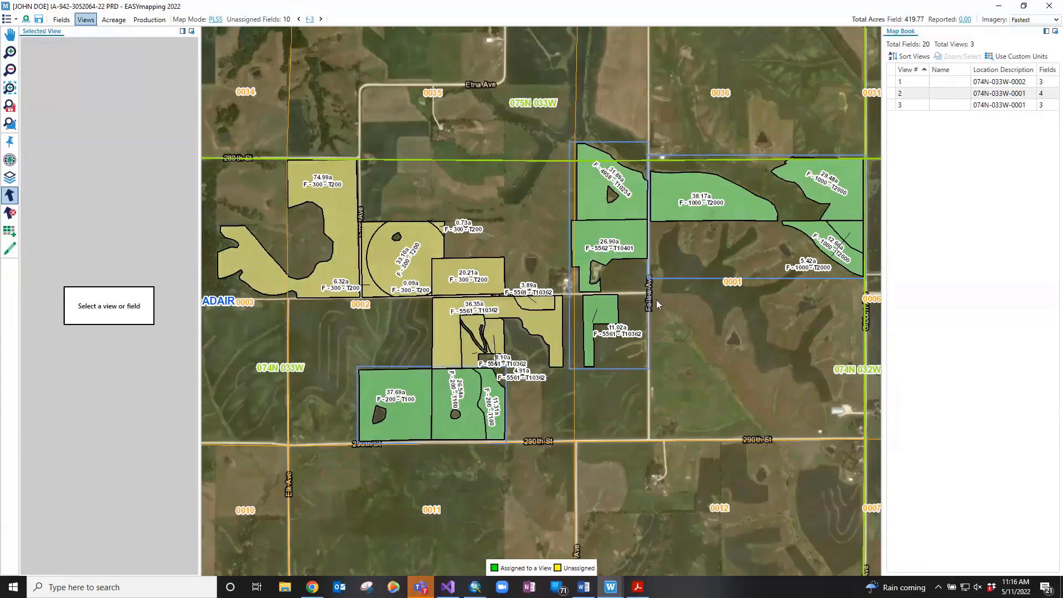
# Check which view the southern field belongs to, then select view 1 in the Map Book
pyautogui.click(438, 398)
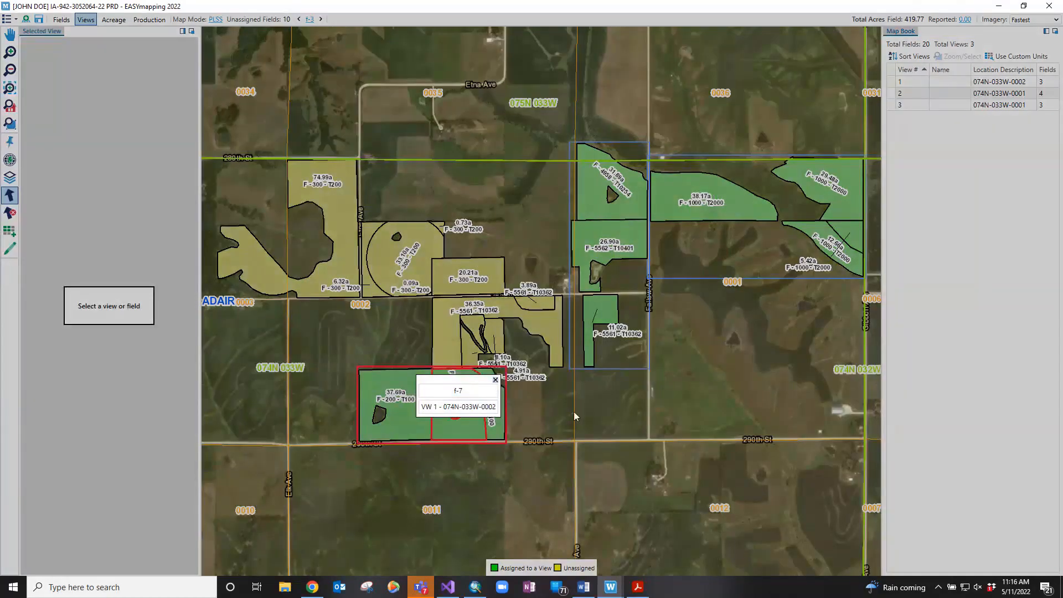
pyautogui.click(575, 413)
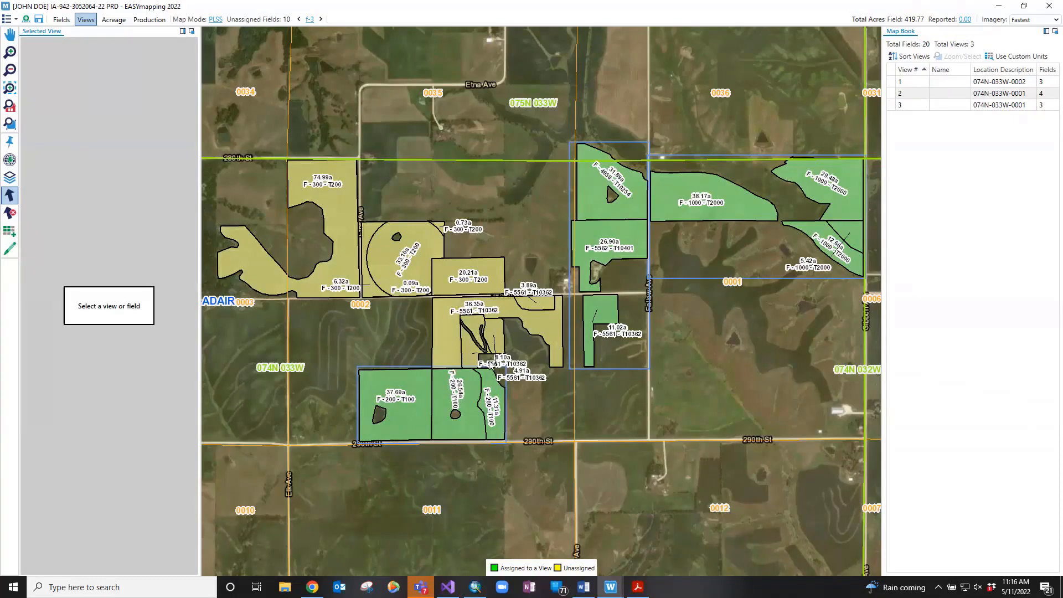
pyautogui.click(502, 376)
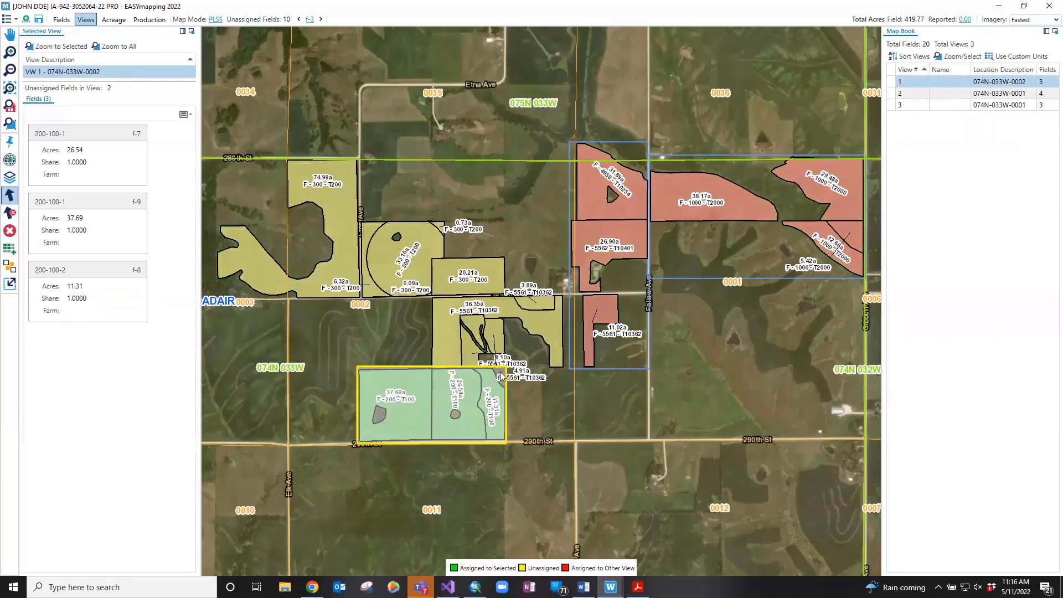
# Toggle the 36.35, 8.10, 4.91 and 3.89 acre fields into view 1
pyautogui.click(14, 272)
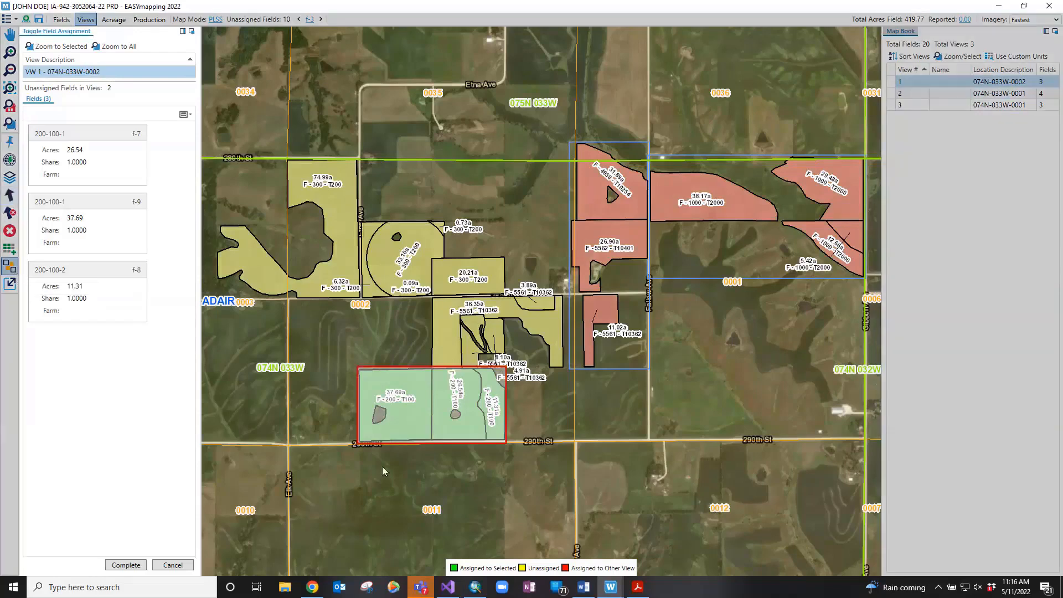
pyautogui.click(444, 346)
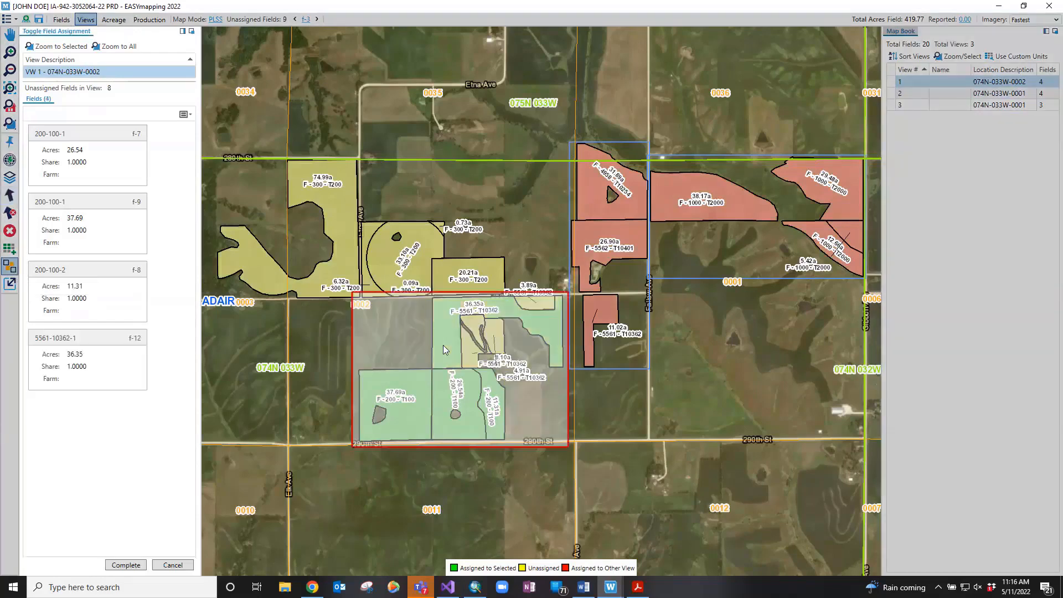
pyautogui.click(473, 352)
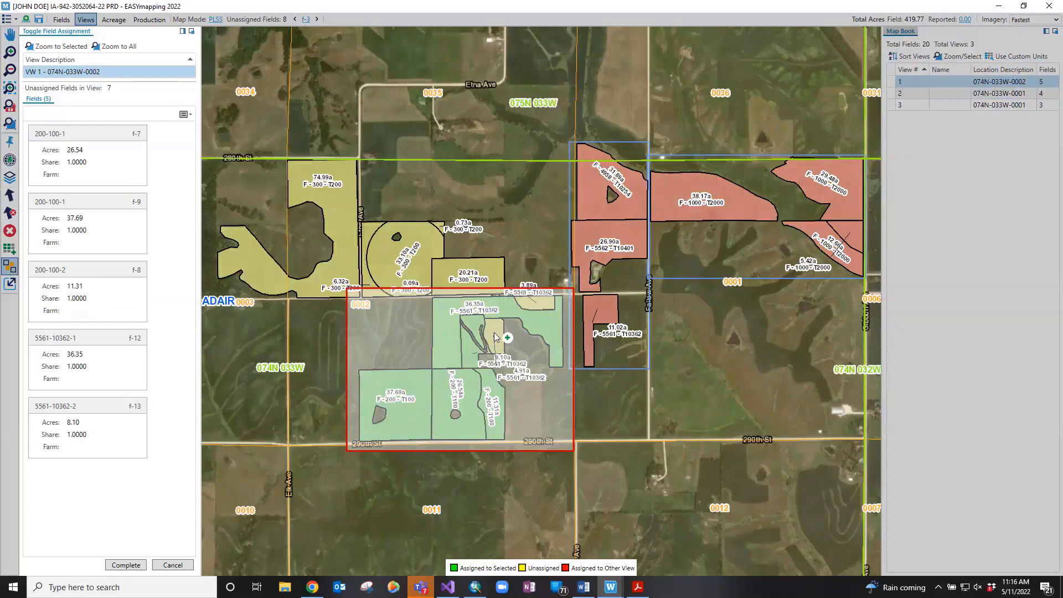
pyautogui.click(494, 332)
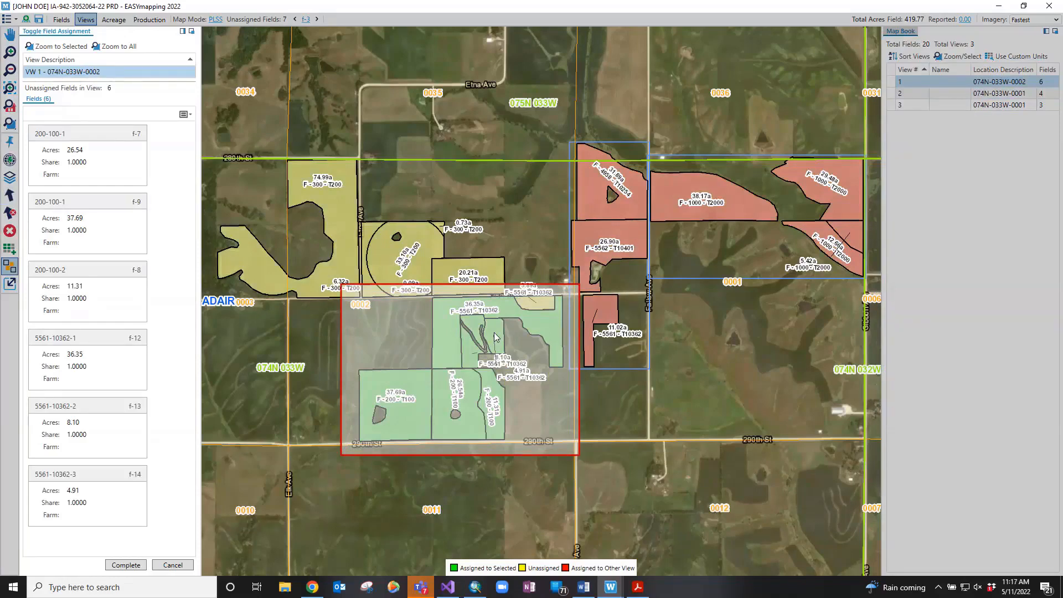
pyautogui.click(538, 304)
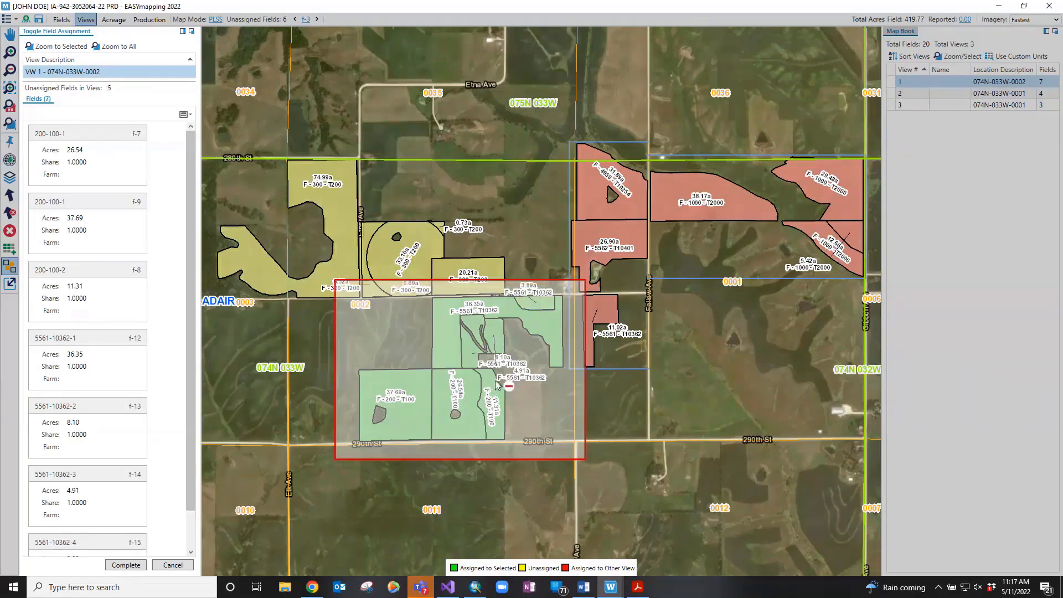
# Re-toggle the 3.89 and 36.35 acre fields, confirm the assignment, and select view 1
pyautogui.click(531, 309)
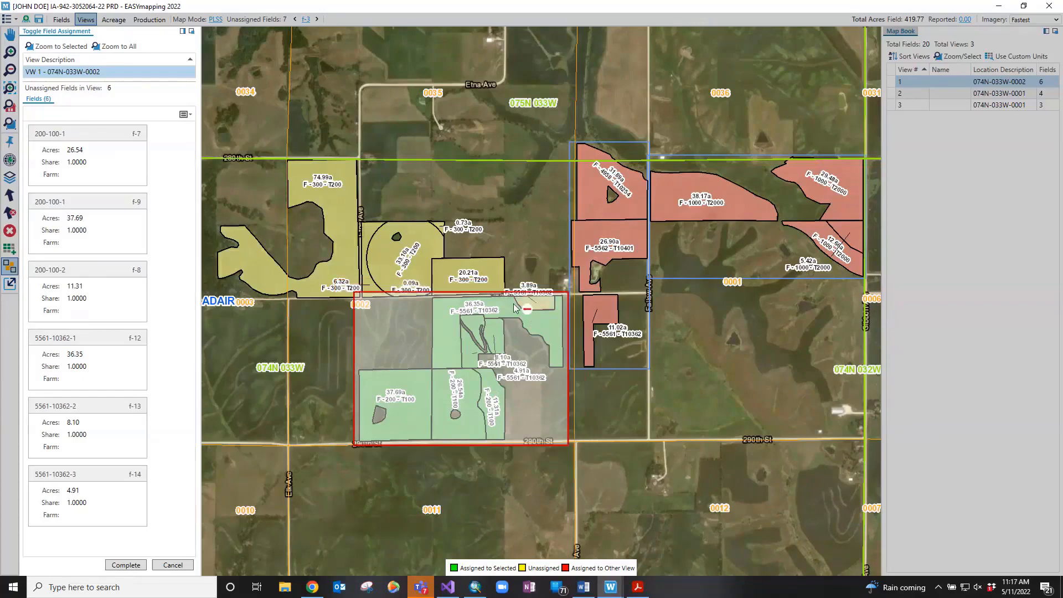
pyautogui.click(505, 316)
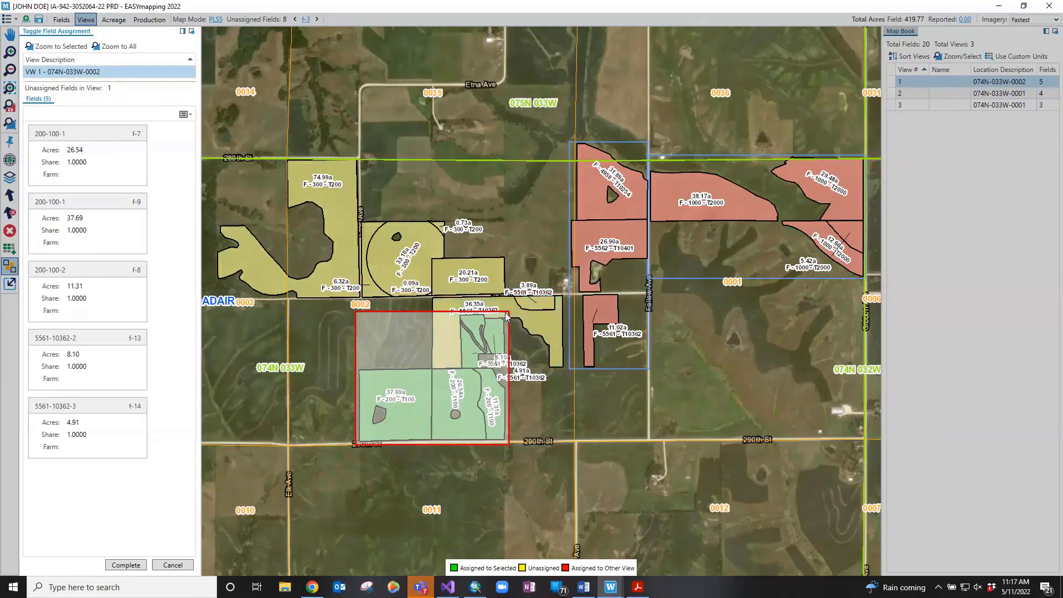
pyautogui.click(542, 304)
pyautogui.click(543, 302)
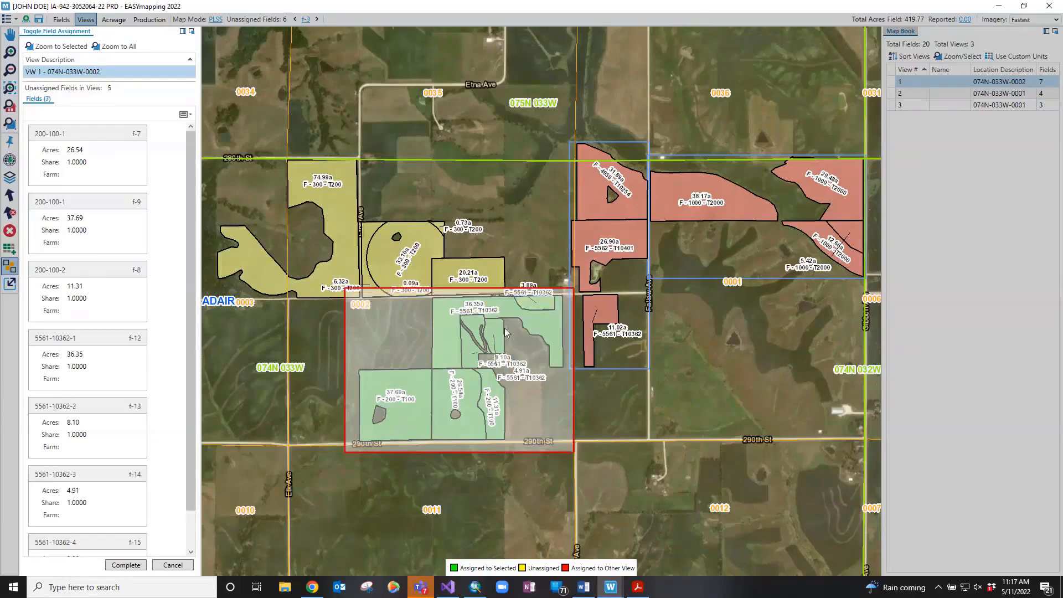
pyautogui.click(135, 565)
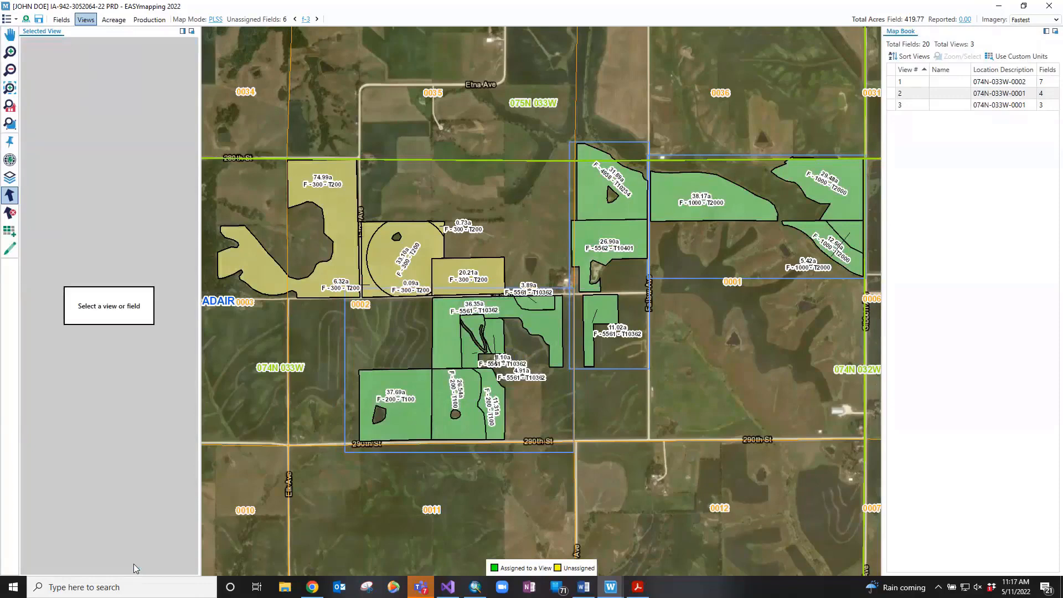
pyautogui.click(414, 328)
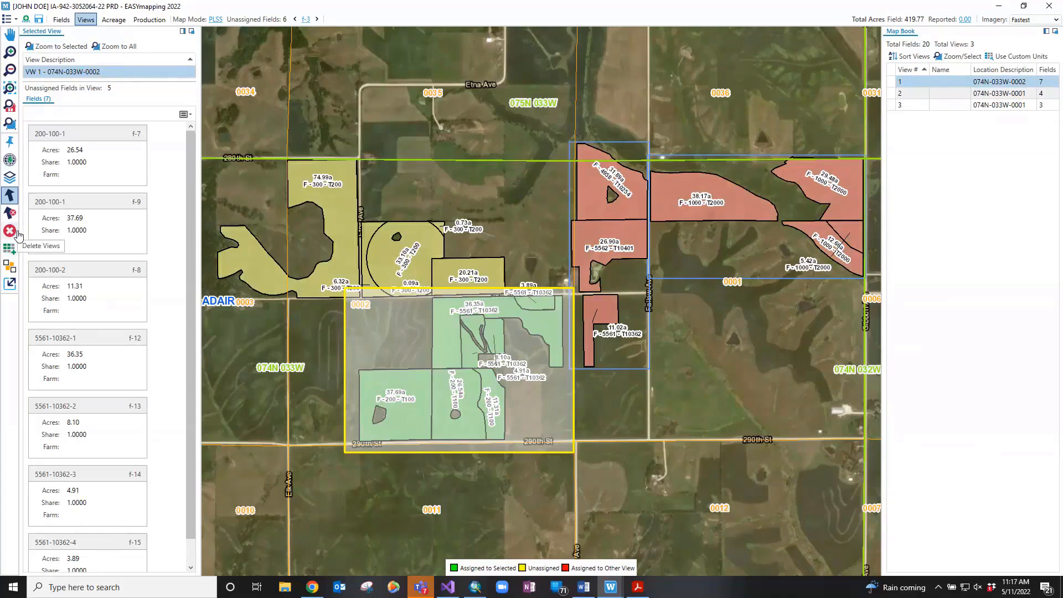
# Deselect view 1, select views 3 and 2 on the map, and merge them
pyautogui.click(358, 322)
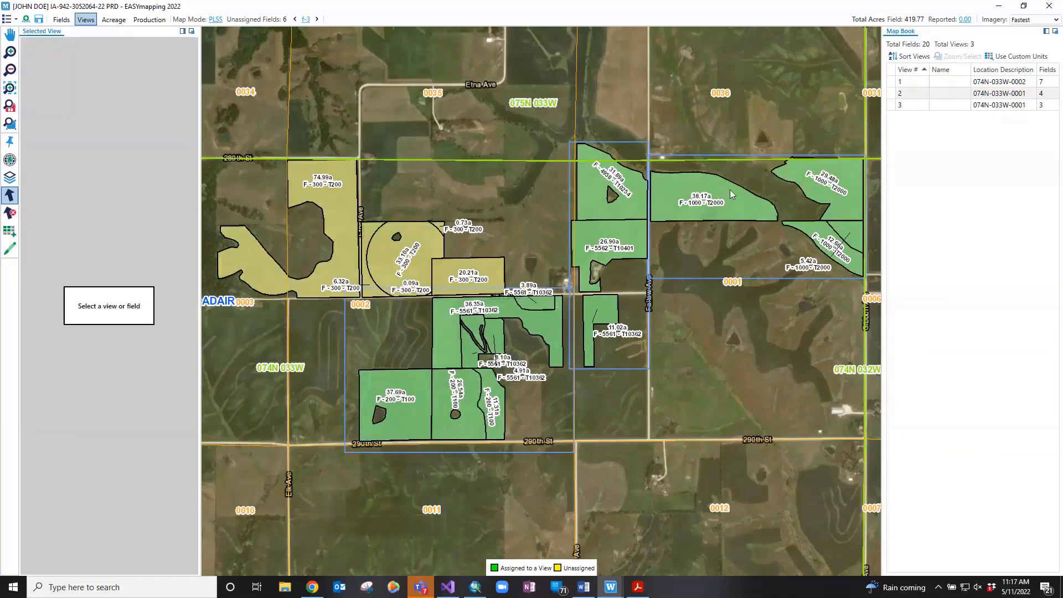
pyautogui.click(642, 294)
pyautogui.click(683, 251)
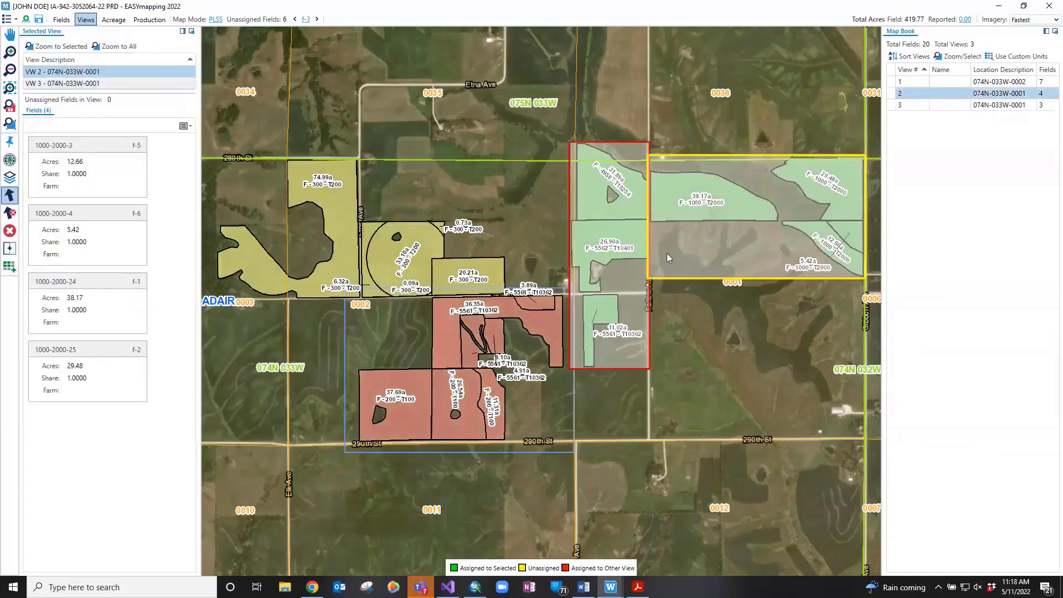
pyautogui.click(10, 251)
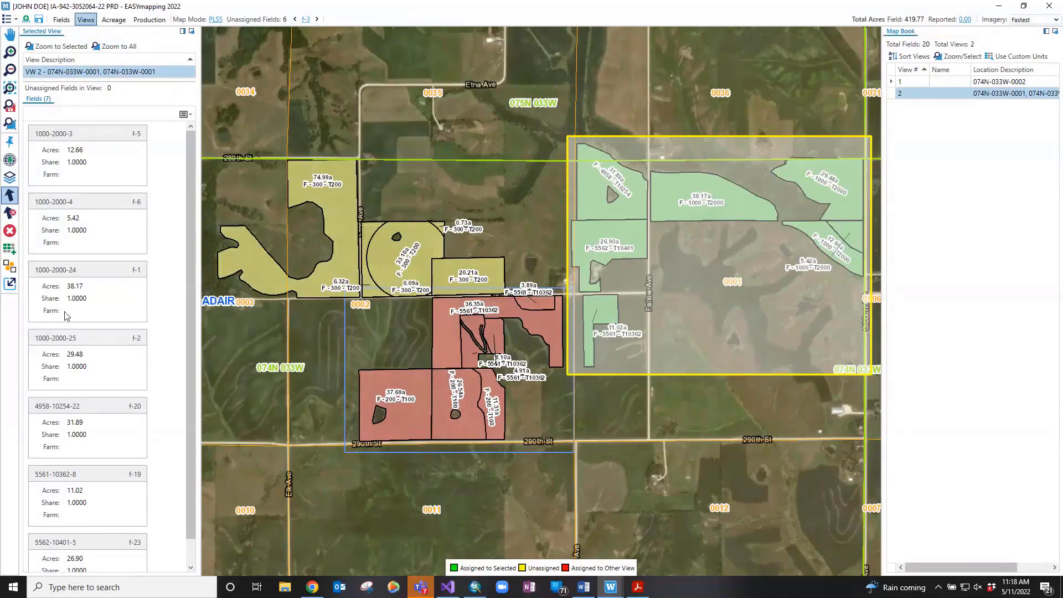
pyautogui.click(11, 284)
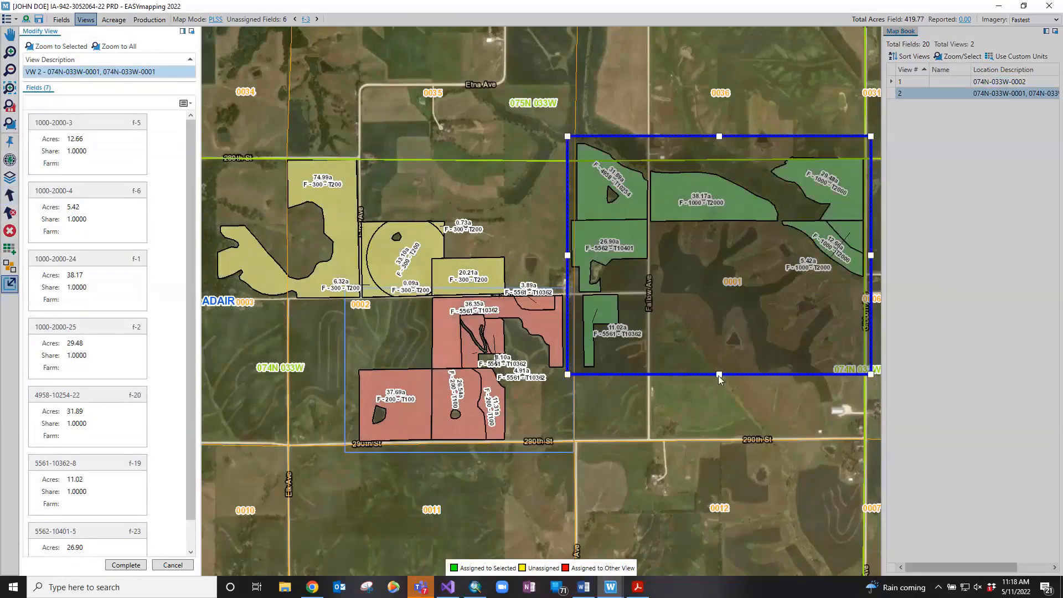
pyautogui.moveTo(720, 377); pyautogui.dragTo(720, 354)
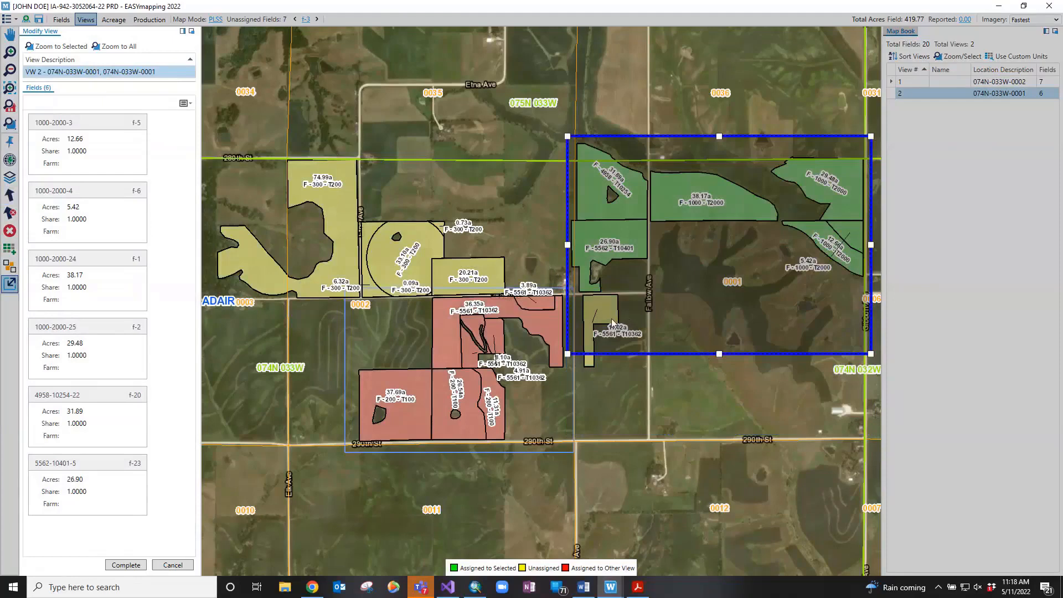
pyautogui.moveTo(719, 354); pyautogui.dragTo(722, 381)
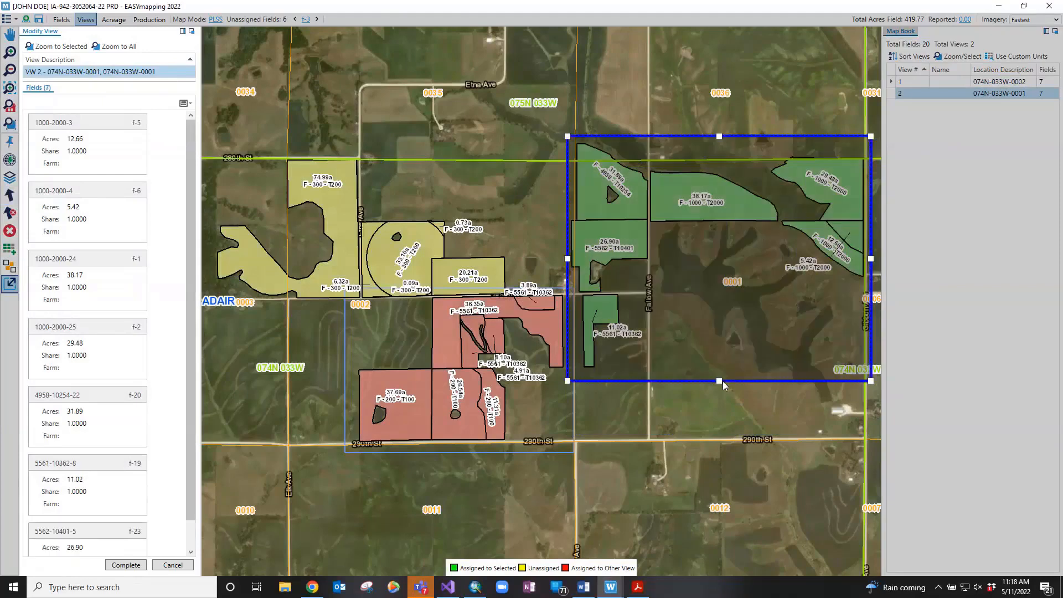
pyautogui.click(654, 138)
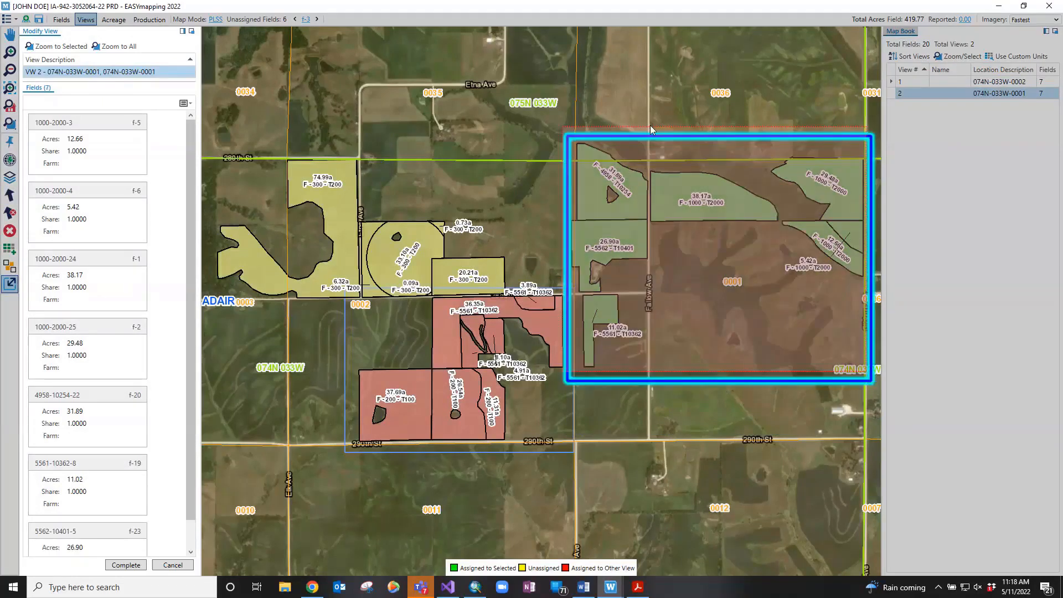
pyautogui.moveTo(659, 164); pyautogui.dragTo(649, 137)
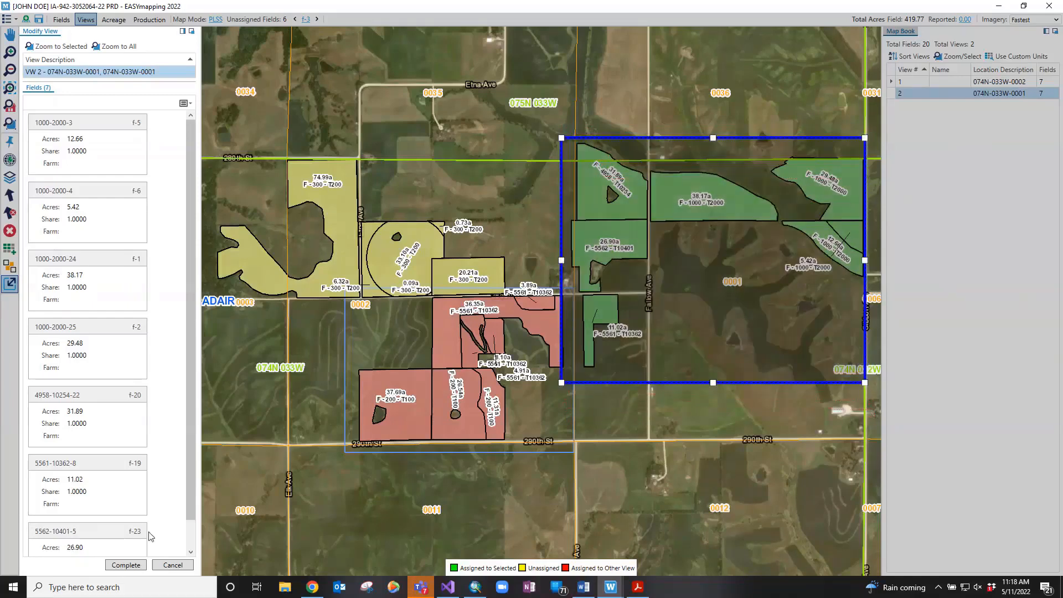
pyautogui.click(124, 565)
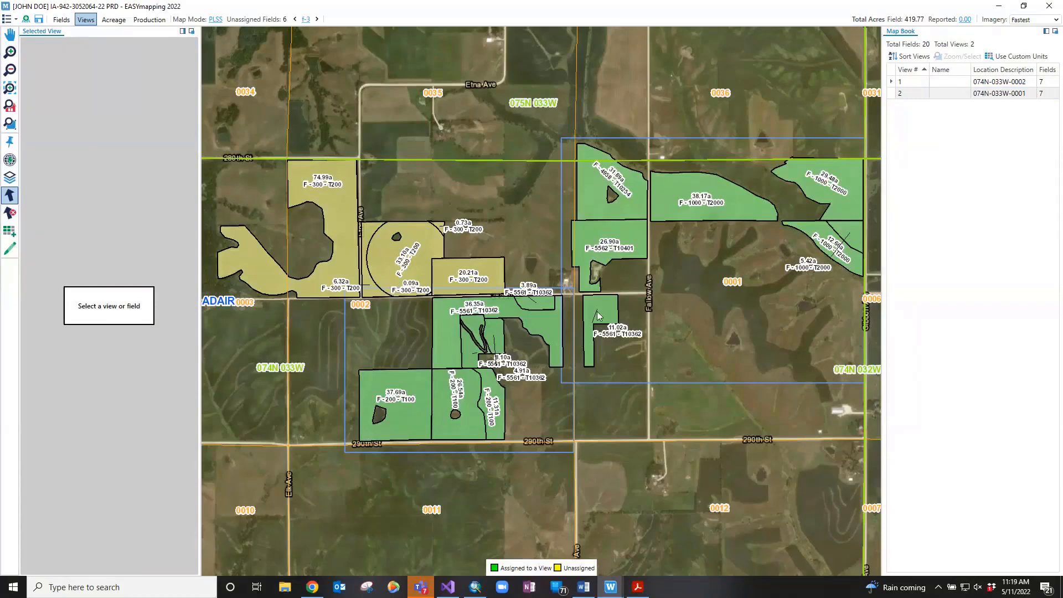
# Auto-generate view 3 covering the six remaining unassigned fields
pyautogui.click(9, 233)
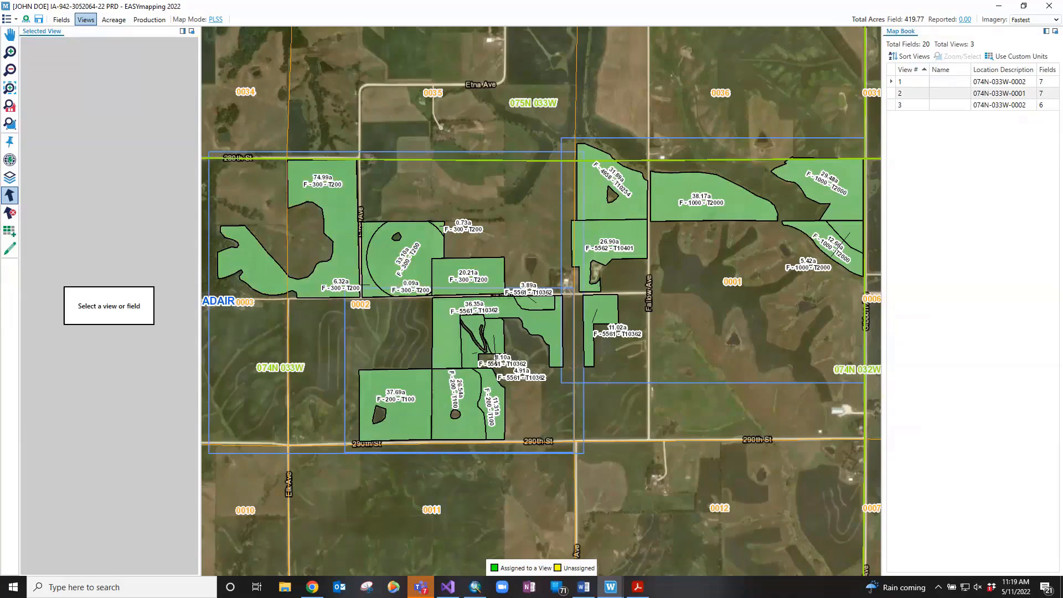
pyautogui.click(492, 33)
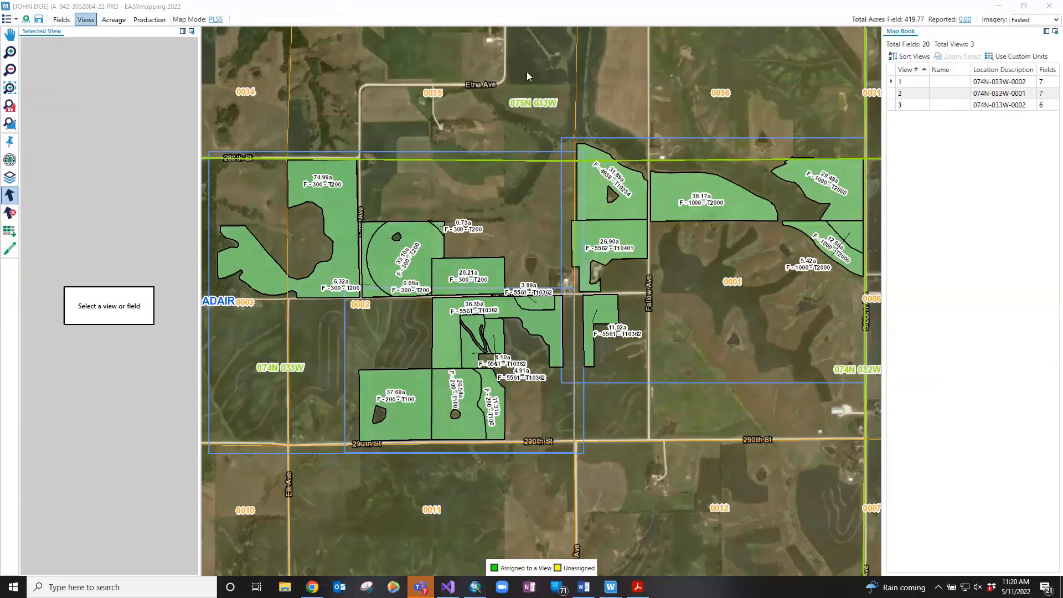
# Select view 2, enable Use Custom Units, and list its Corn, Soybeans and Wheat units
pyautogui.click(693, 277)
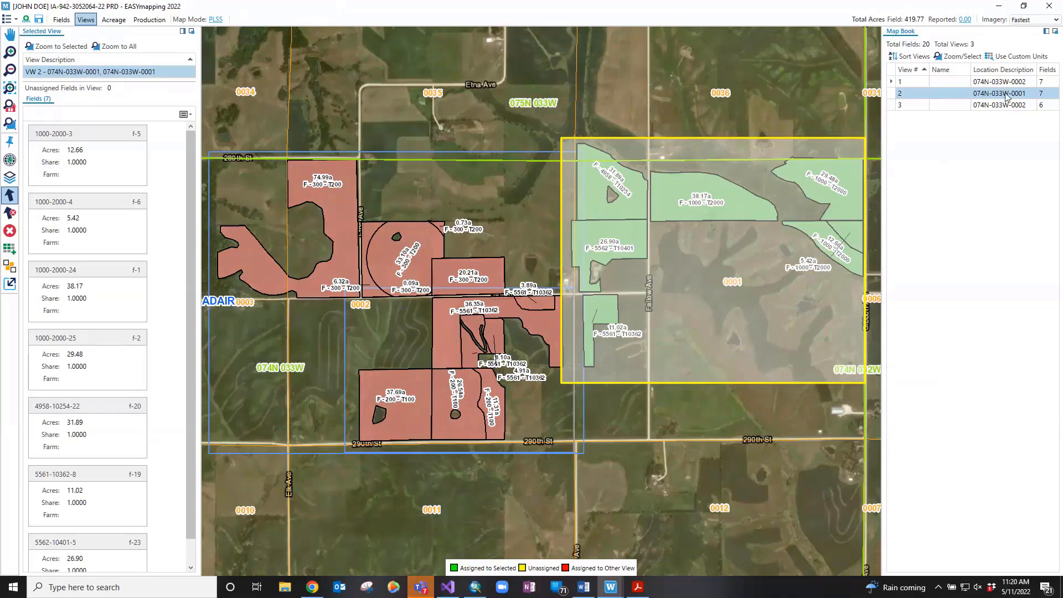
pyautogui.click(1026, 56)
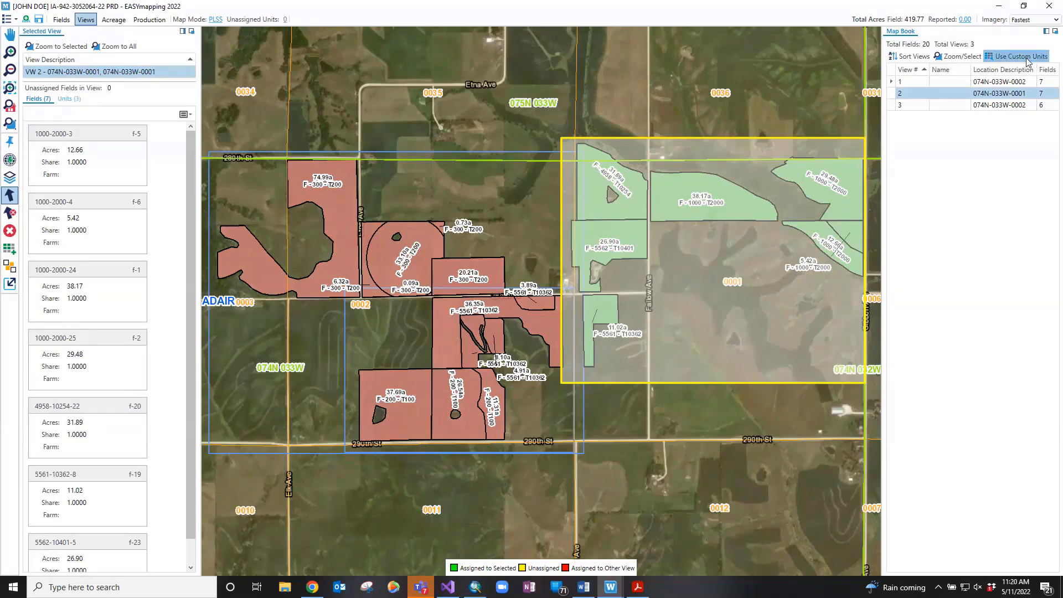
pyautogui.click(67, 99)
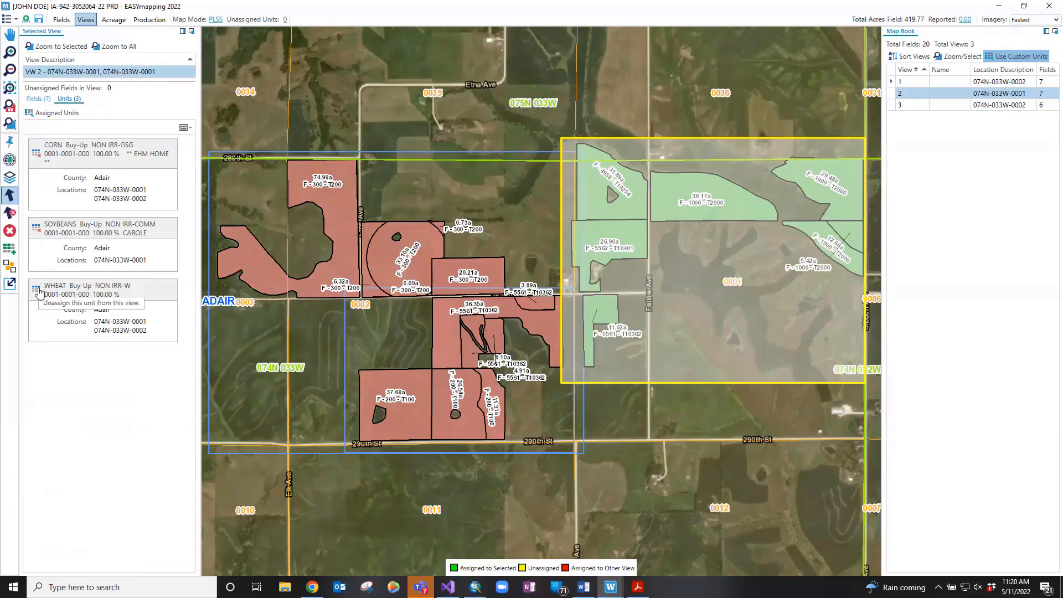
# Unassign the WHEAT unit from view 2 and open the Assigned Units list
pyautogui.click(37, 291)
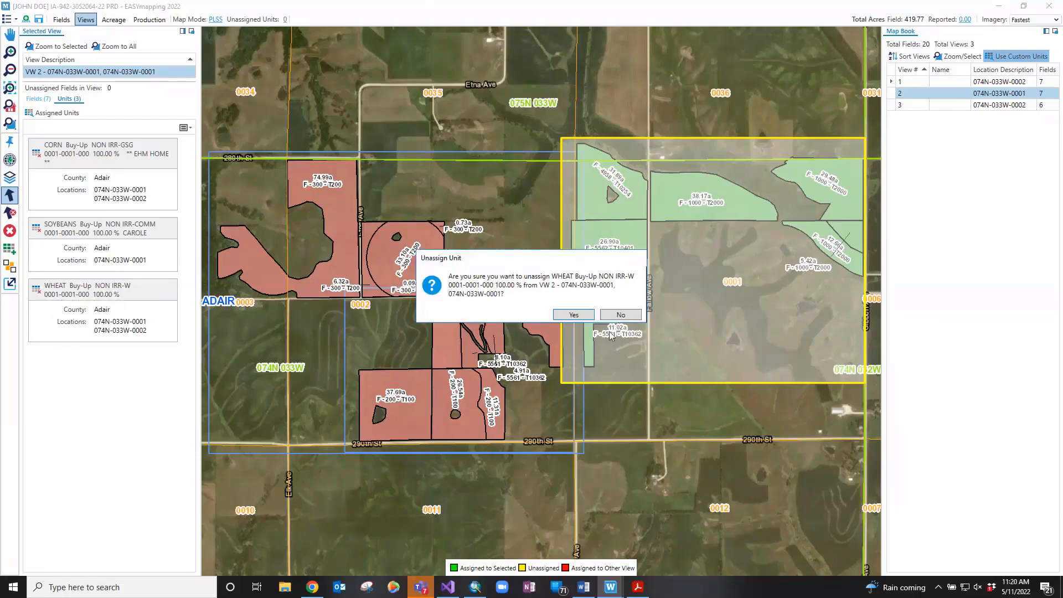
pyautogui.click(588, 315)
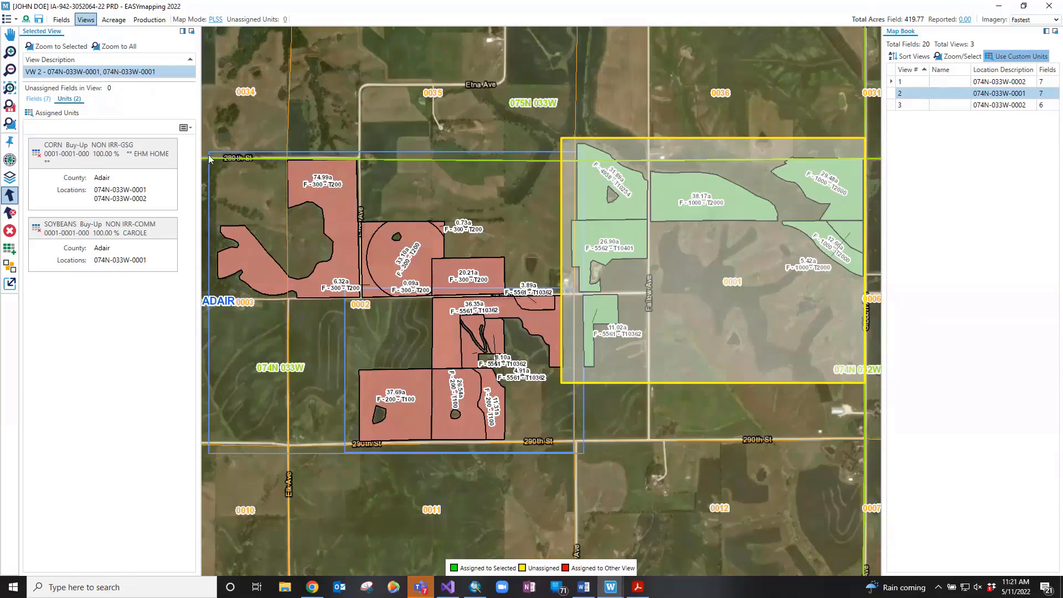
pyautogui.click(53, 114)
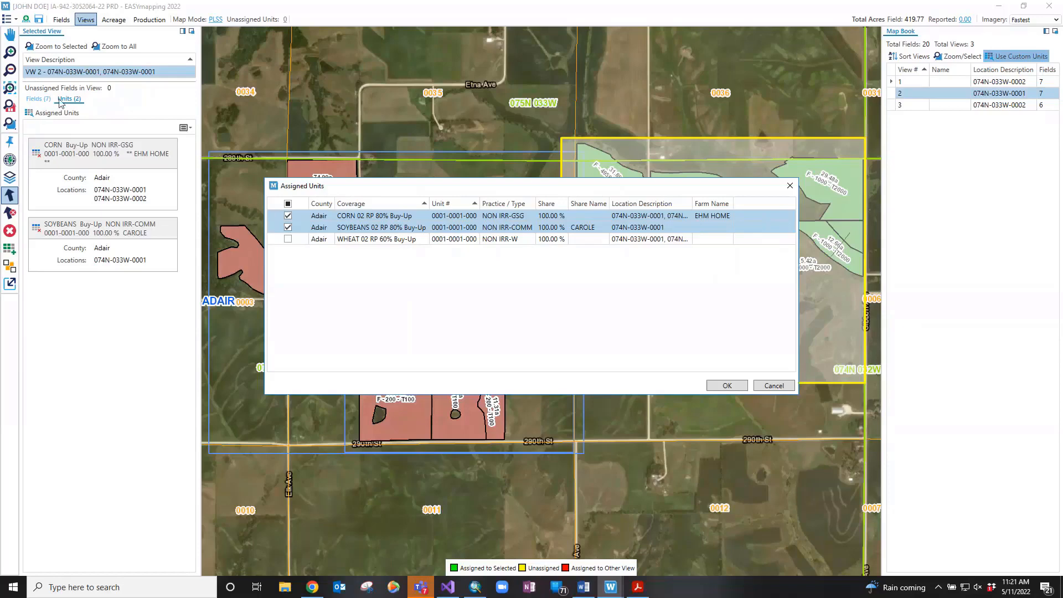
# Tick WHEAT in the Assigned Units dialog and confirm with OK
pyautogui.click(289, 240)
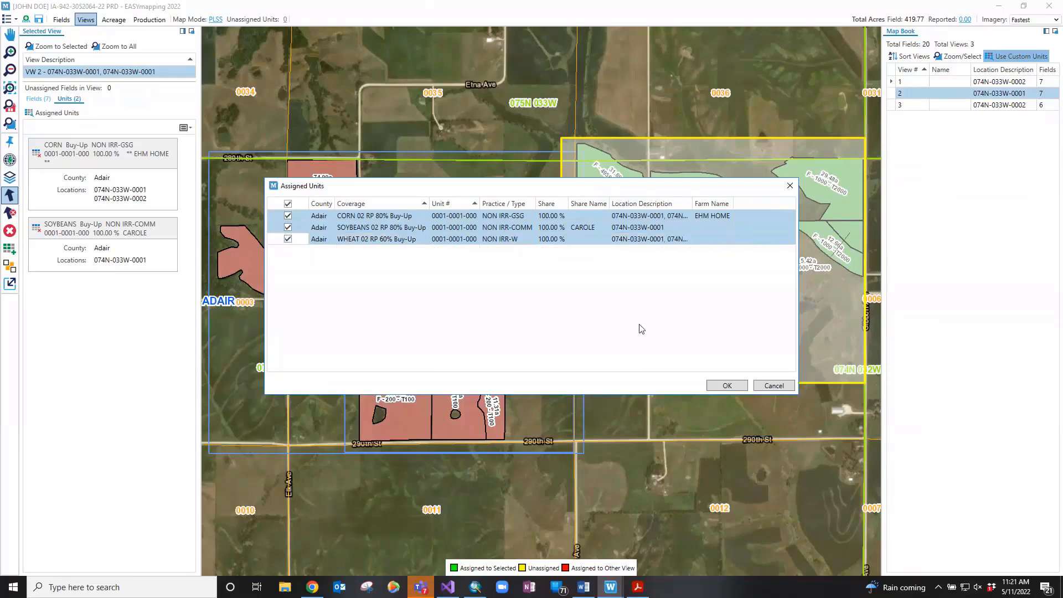
pyautogui.click(720, 386)
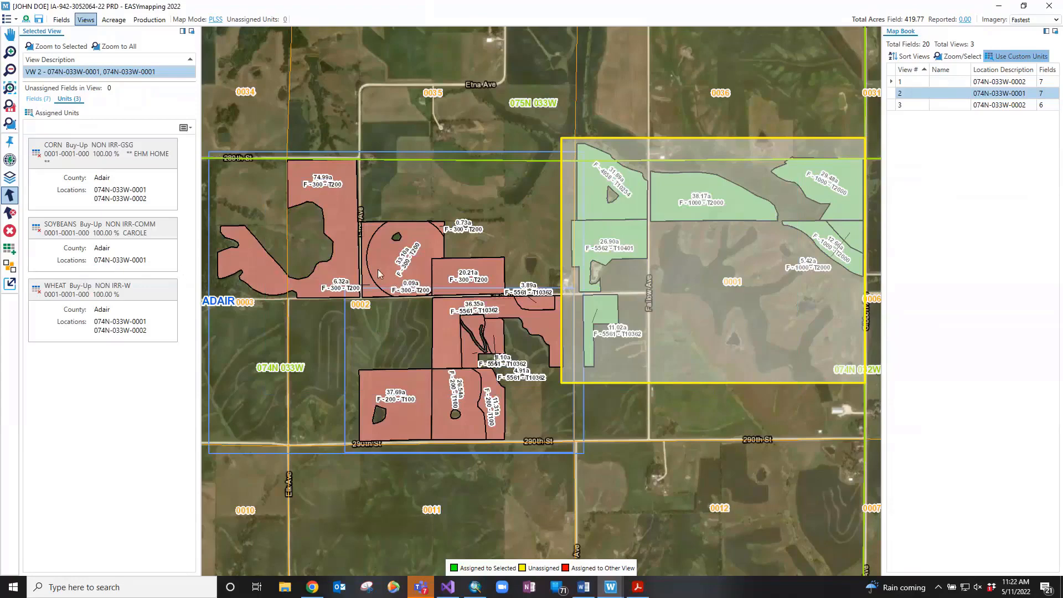
# Reorder the views, sending 074N-033W-0002 to the bottom so 074N-033W-0001 comes first
pyautogui.click(919, 59)
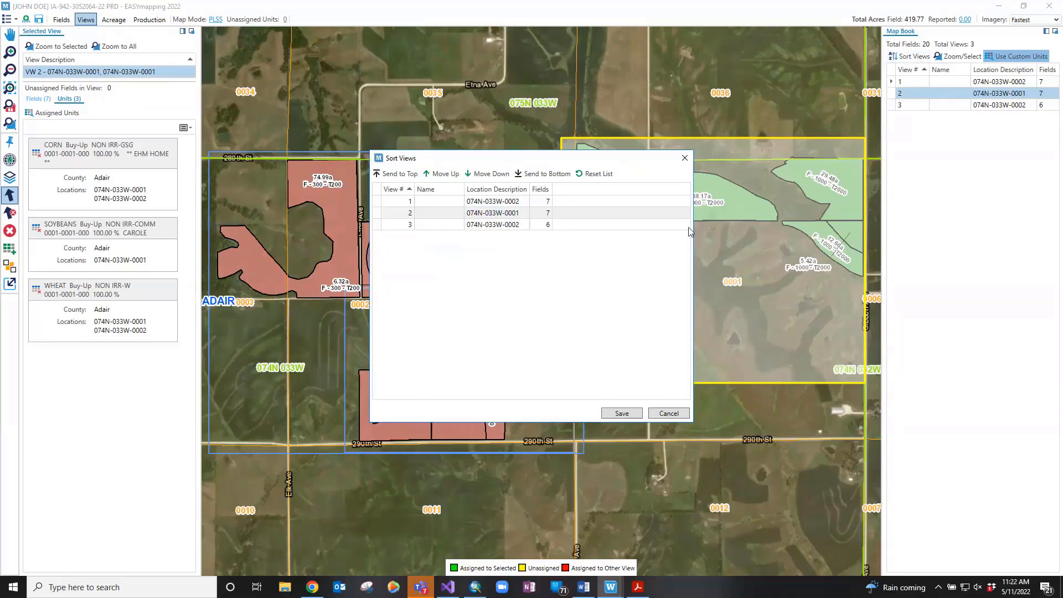
pyautogui.click(518, 206)
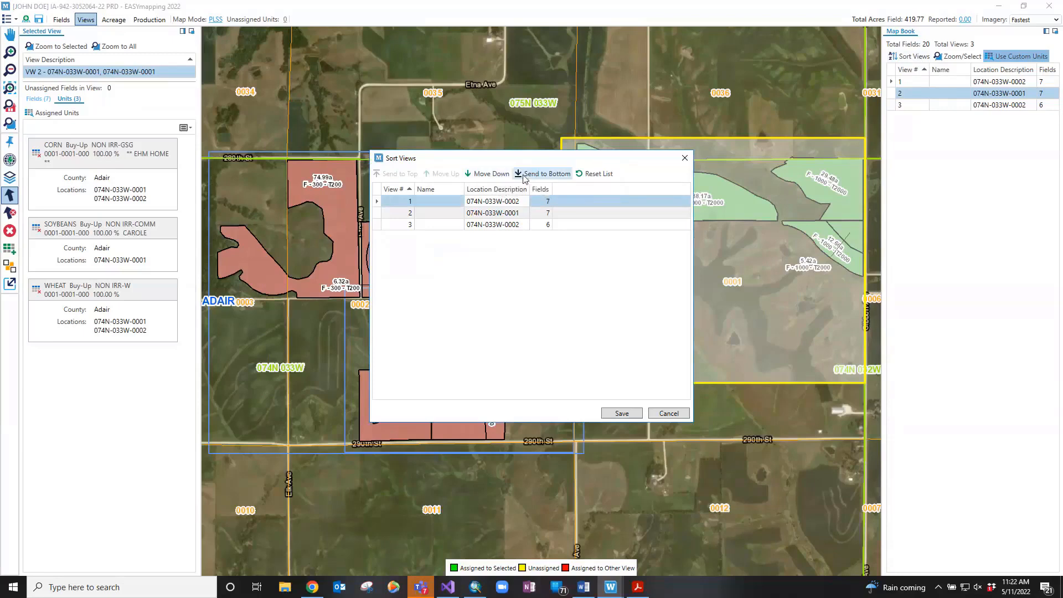
pyautogui.click(495, 174)
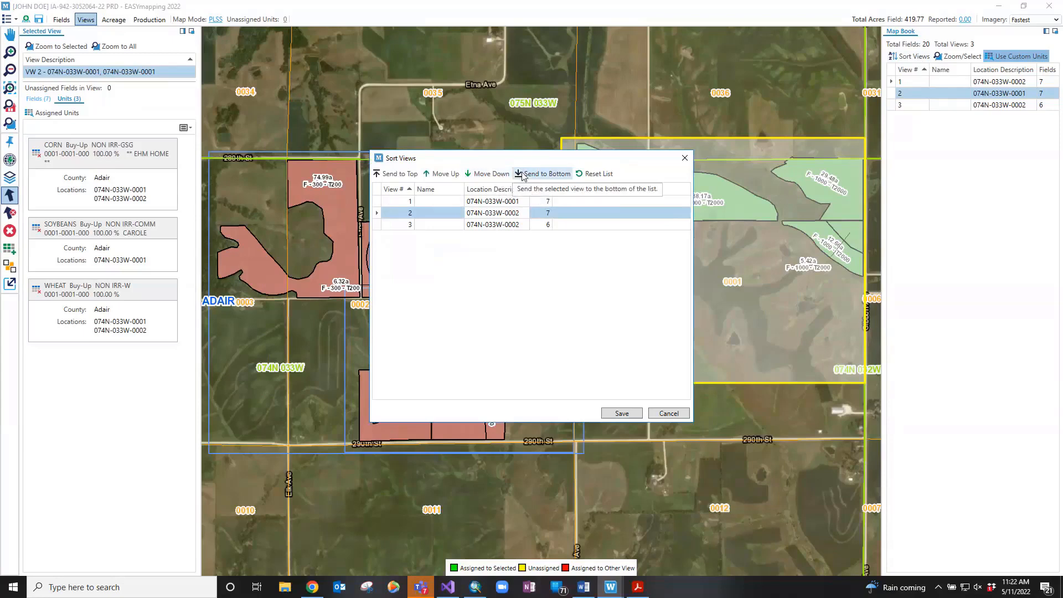
pyautogui.click(523, 175)
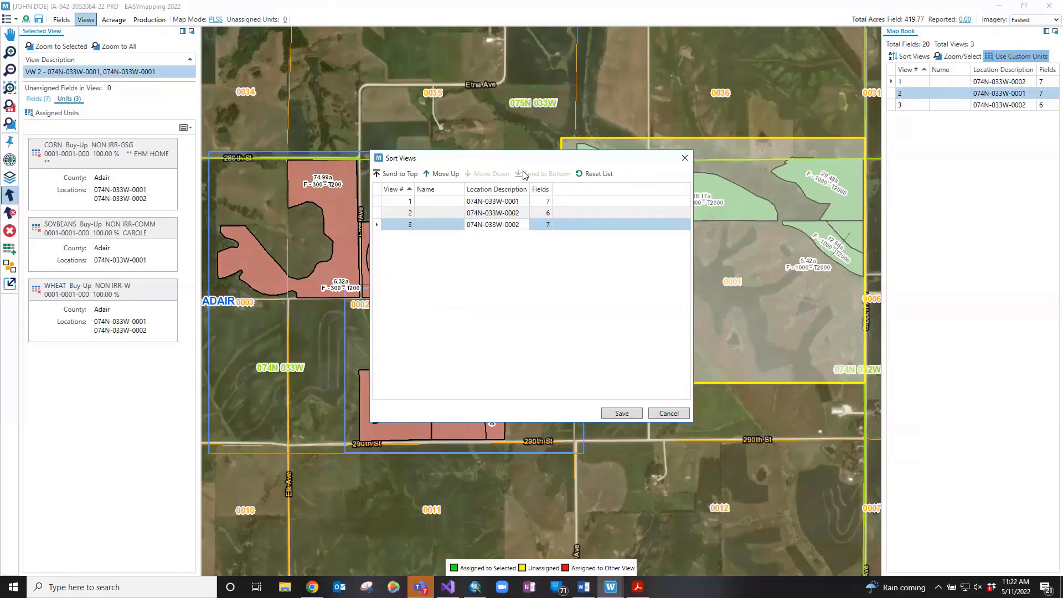
# Name the three views Test, Home and Adam and save the new order
pyautogui.click(453, 201)
pyautogui.write('T')
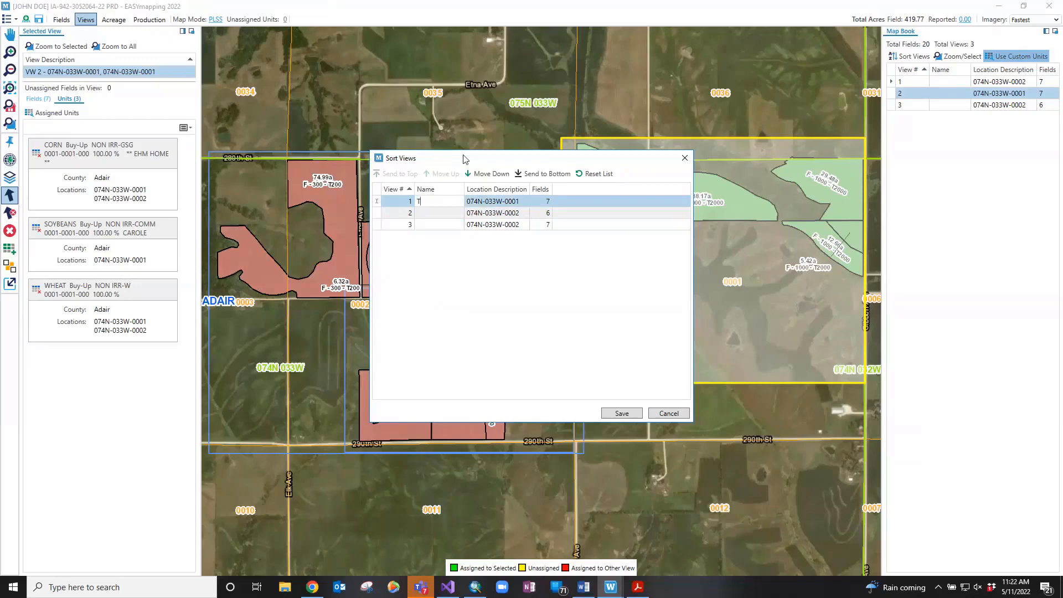
pyautogui.write('est')
pyautogui.press('Return')
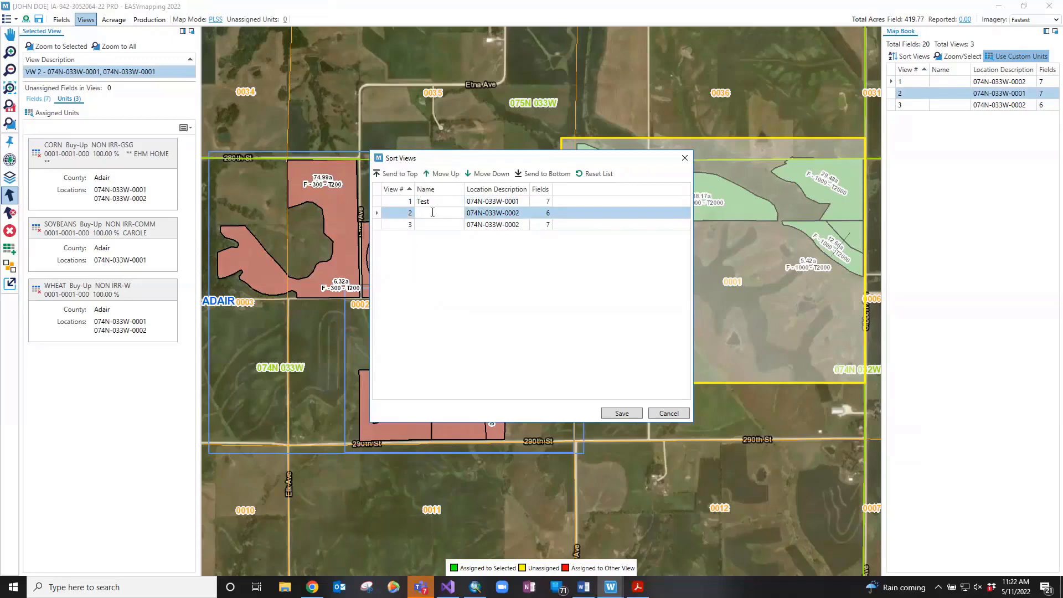
pyautogui.write('Home')
pyautogui.click(437, 225)
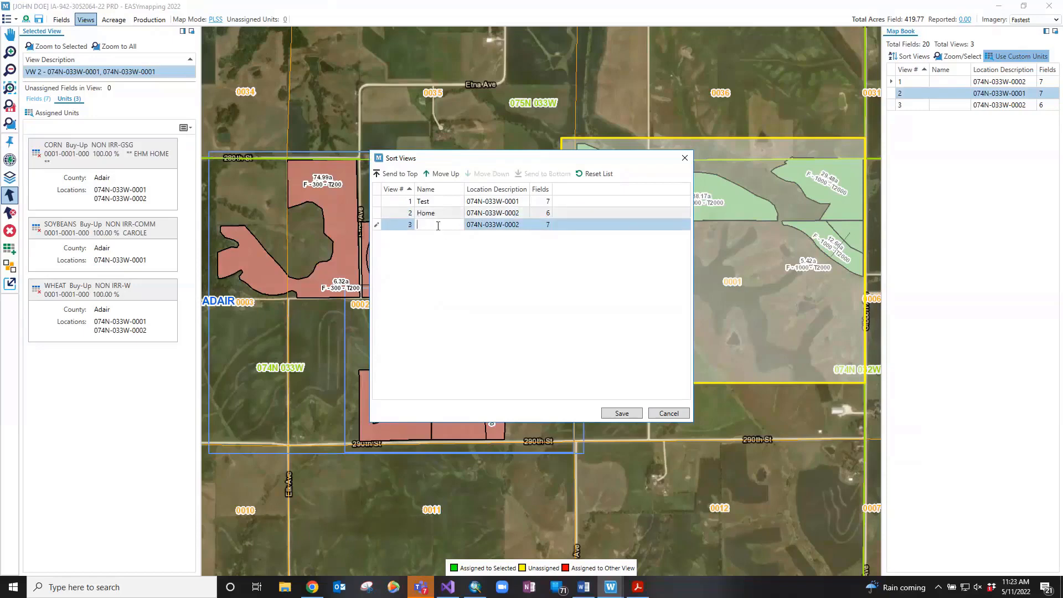
pyautogui.write('Adam')
pyautogui.click(622, 413)
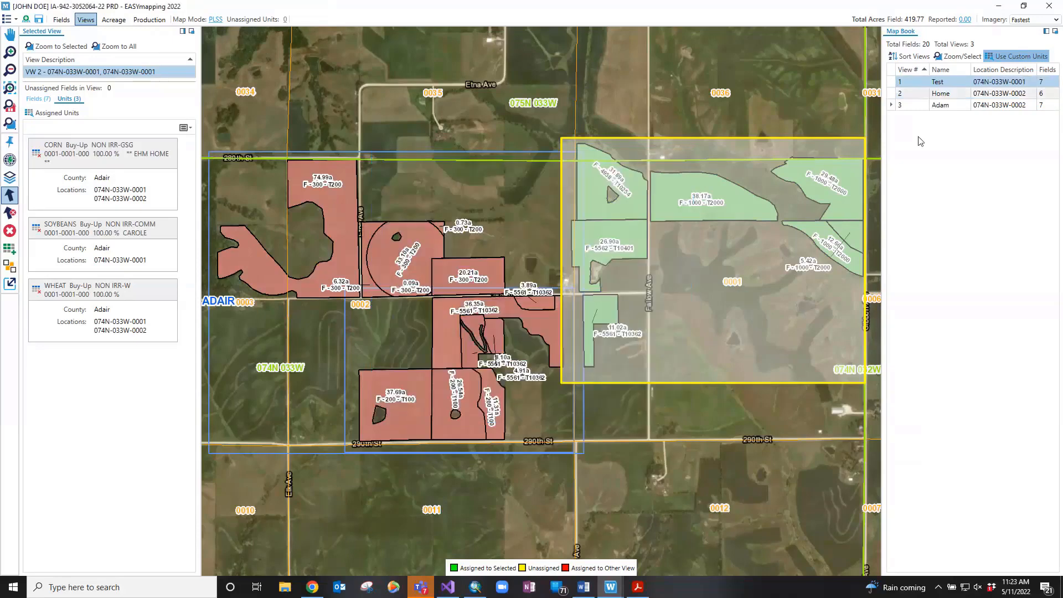
# Save the named views and unit assignments to the map book
pyautogui.click(953, 84)
pyautogui.click(44, 26)
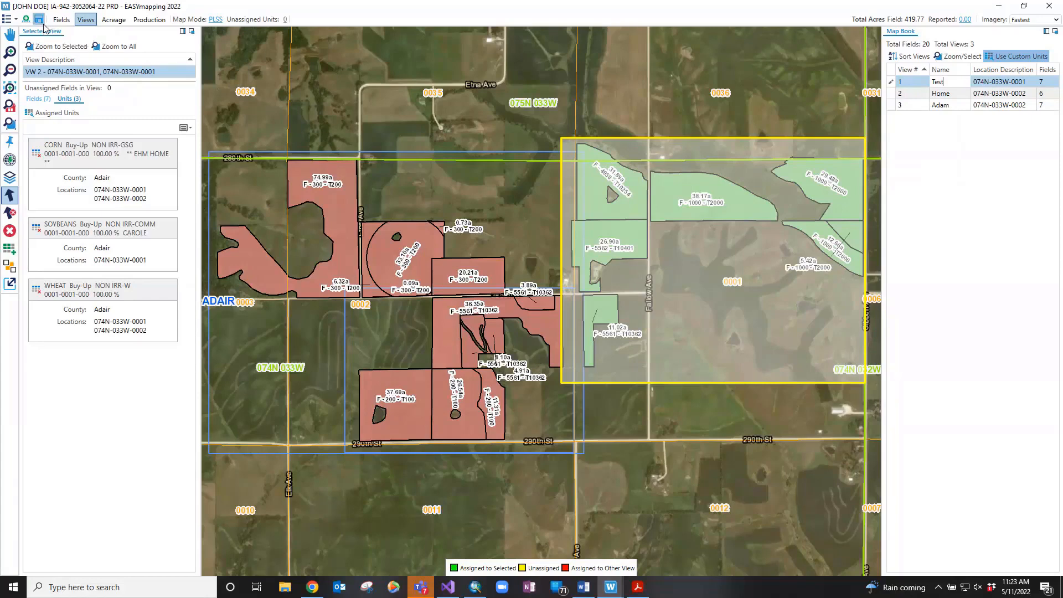